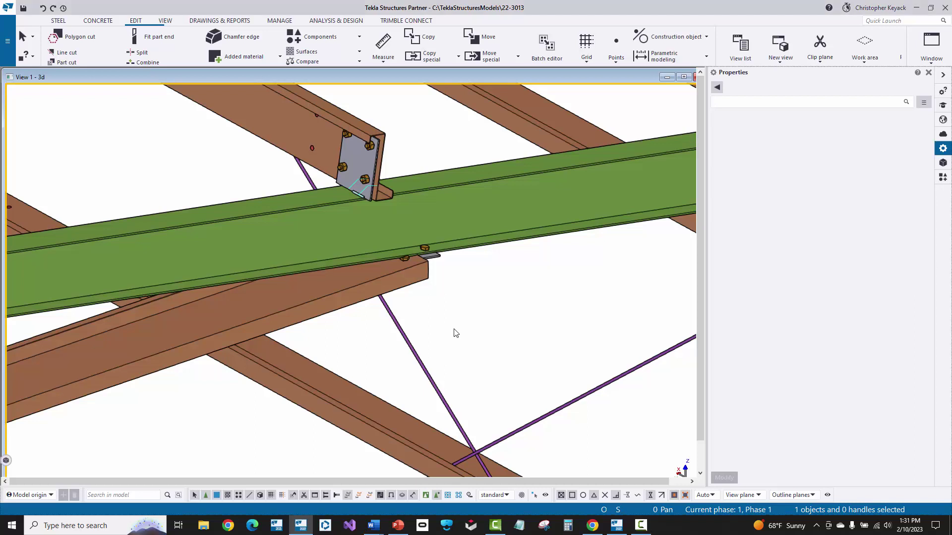
# Step: Examine the bolted clip connection between the wall girt's end and the underside of the sloping rafter
pyautogui.scroll(3, 427, 250)
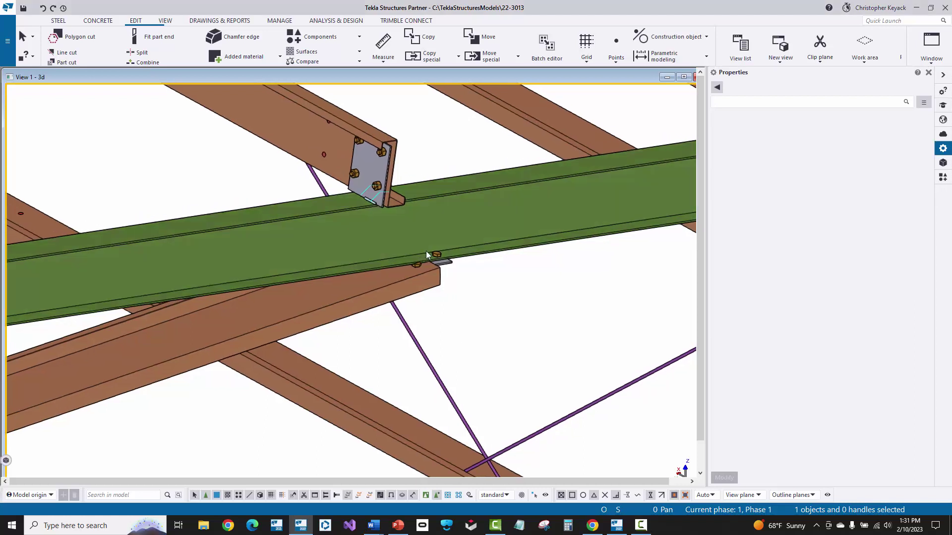
pyautogui.moveTo(447, 292)
pyautogui.keyDown('ctrl'); pyautogui.mouseDown(button='middle')
pyautogui.moveTo(469, 342)
pyautogui.moveTo(411, 303)
pyautogui.mouseUp(button='middle'); pyautogui.keyUp('ctrl')
pyautogui.scroll(-10, 411, 303)
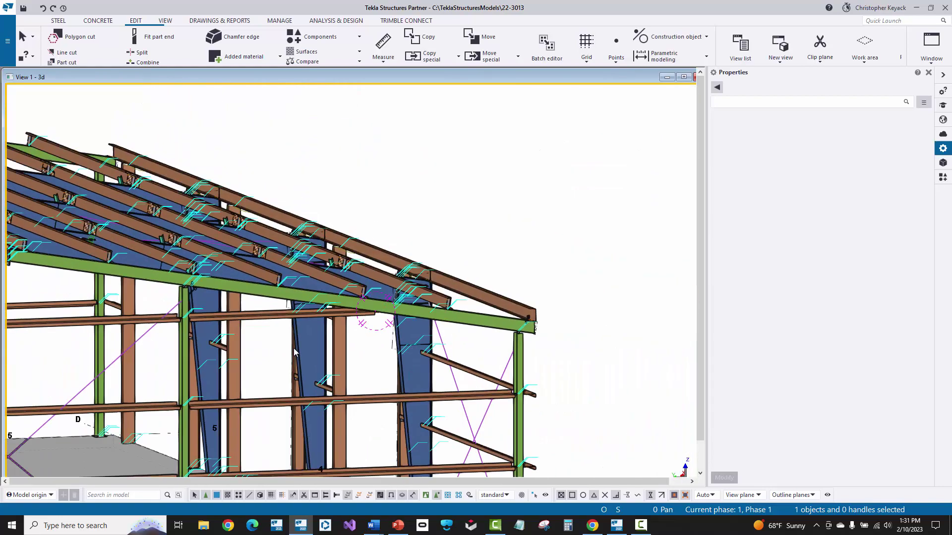
pyautogui.scroll(5, 367, 317)
pyautogui.click(367, 316)
pyautogui.moveTo(501, 317); pyautogui.dragTo(418, 317, button='middle')
pyautogui.scroll(2, 418, 317)
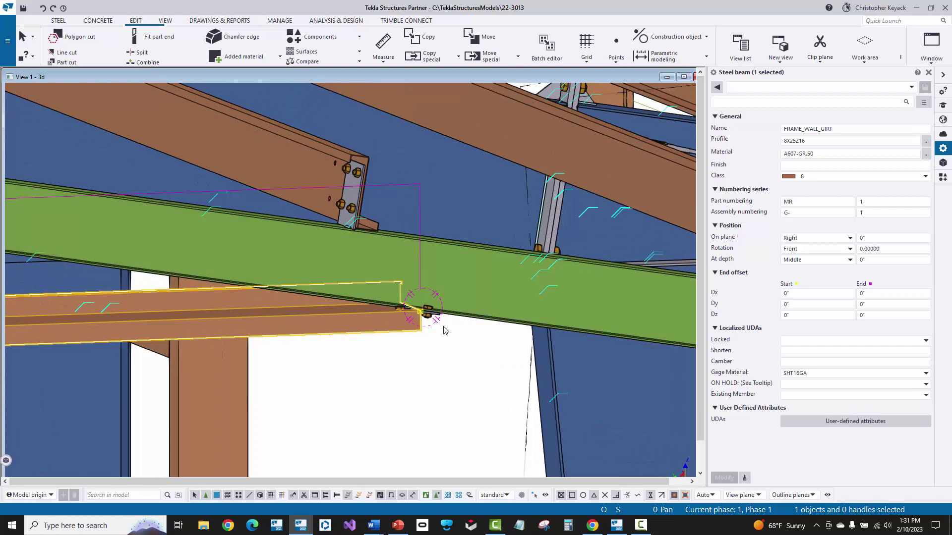
pyautogui.scroll(3, 425, 309)
pyautogui.keyDown('ctrl'); pyautogui.moveTo(437, 303); pyautogui.dragTo(511, 347, button='middle'); pyautogui.keyUp('ctrl')
pyautogui.click(514, 361)
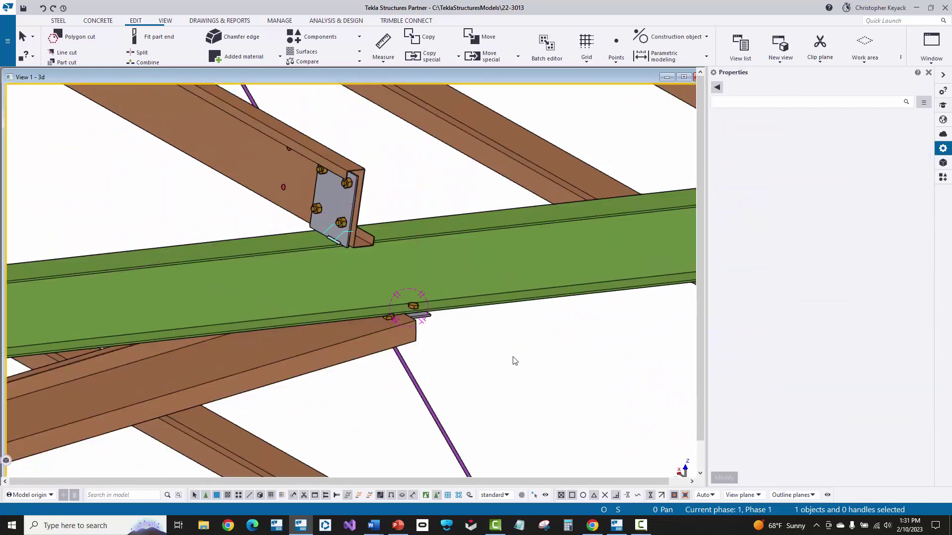
pyautogui.keyDown('ctrl'); pyautogui.moveTo(491, 332); pyautogui.dragTo(437, 330, button='middle'); pyautogui.keyUp('ctrl')
pyautogui.moveTo(303, 329); pyautogui.dragTo(326, 327, button='middle')
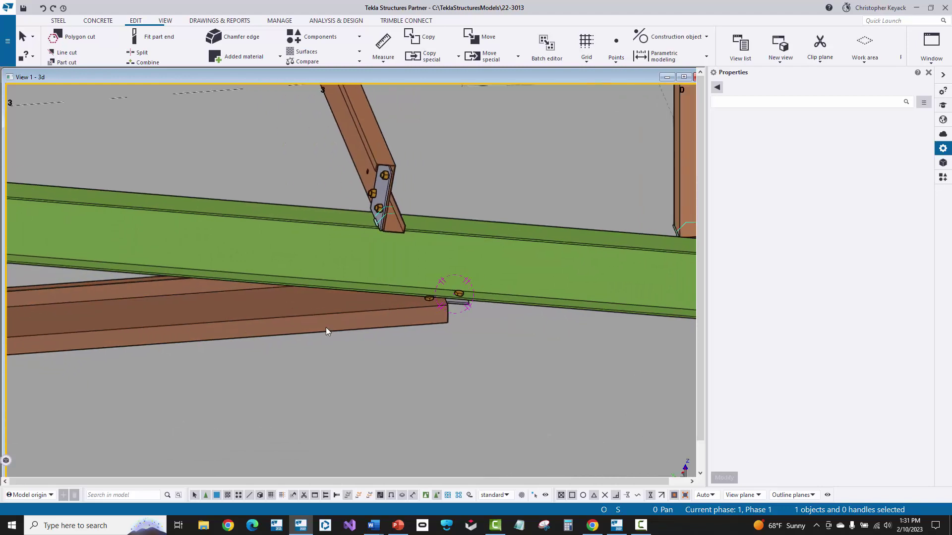
# Step: Create the default part views of the 8X25Z16 wall girt that meets the rafter
pyautogui.click(322, 314)
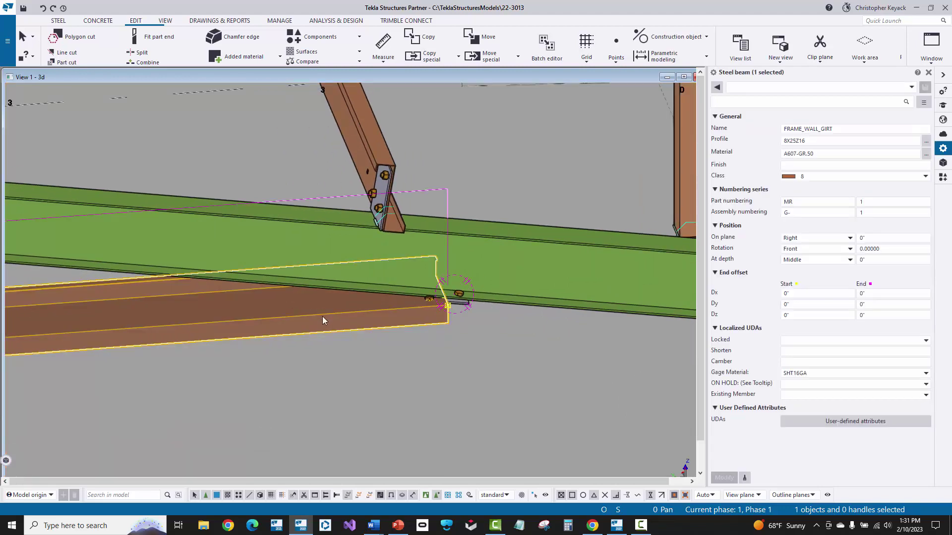
pyautogui.scroll(-3, 322, 316)
pyautogui.rightClick(335, 305)
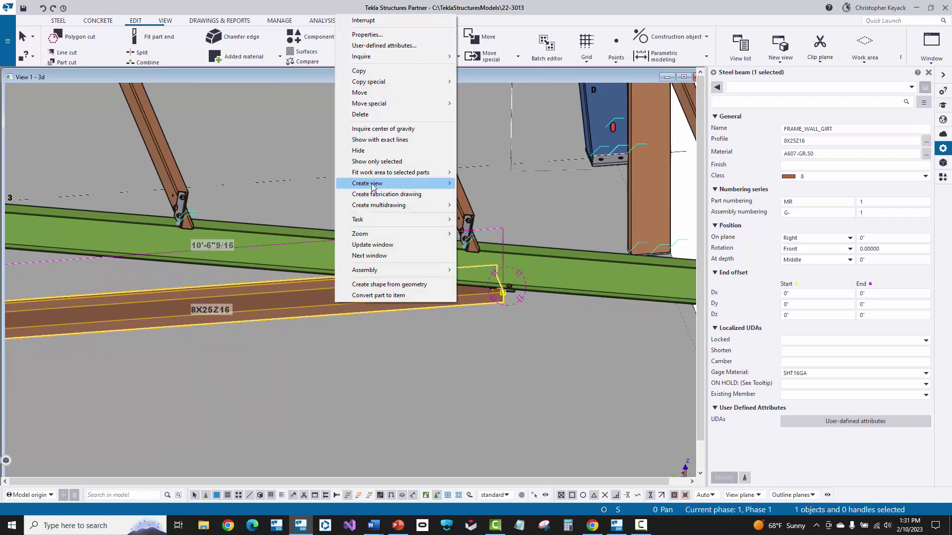
pyautogui.moveTo(373, 188)
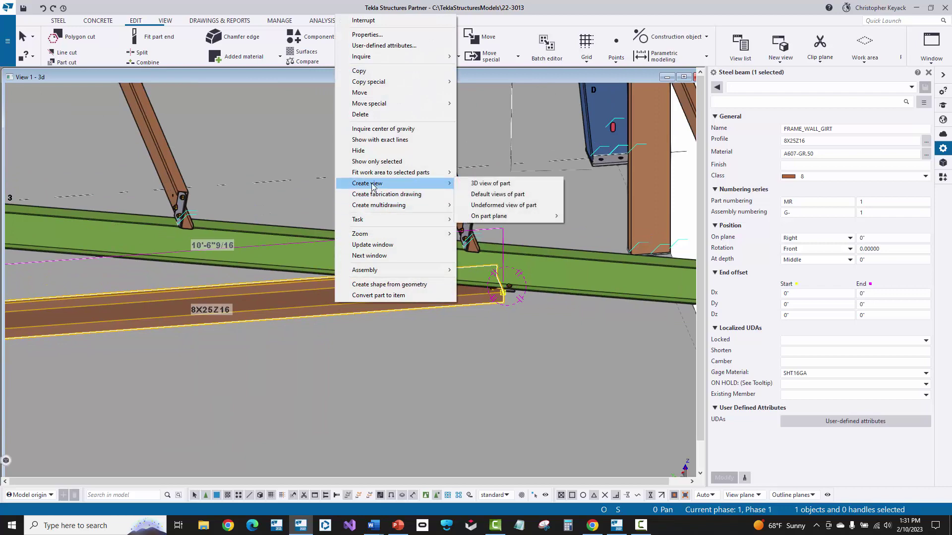
pyautogui.click(523, 196)
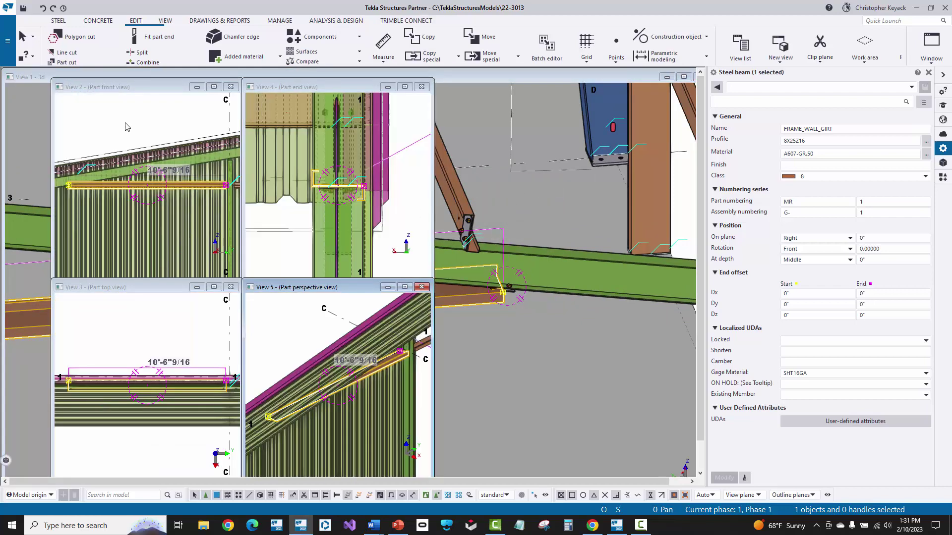
# Step: Maximize the girt's part front view and inspect the connections at both girt ends
pyautogui.click(128, 122)
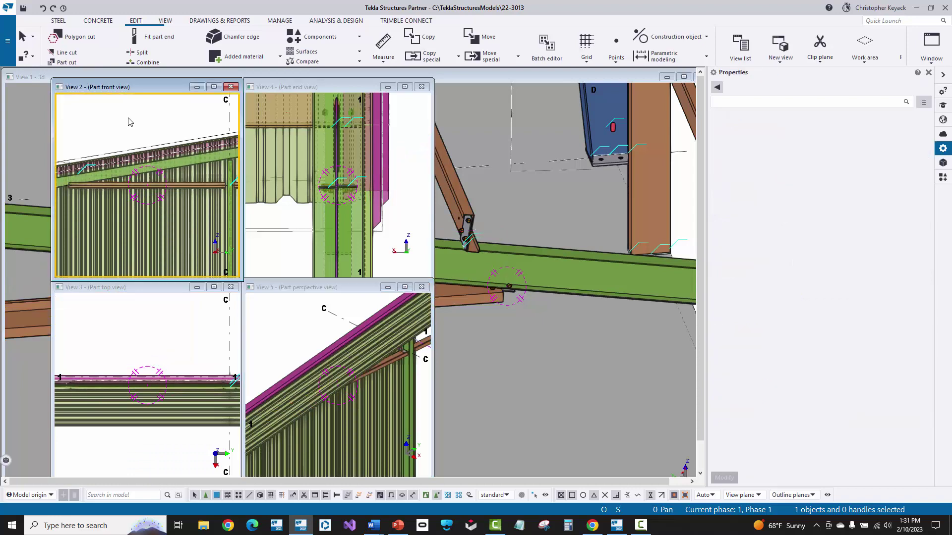
pyautogui.click(213, 87)
pyautogui.scroll(5, 513, 289)
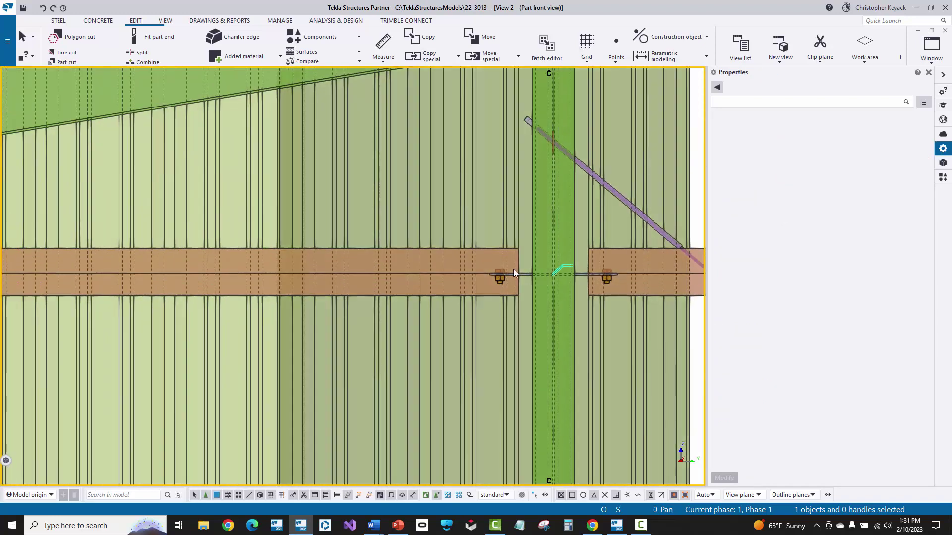
pyautogui.scroll(-4, 469, 275)
pyautogui.scroll(-4, 386, 270)
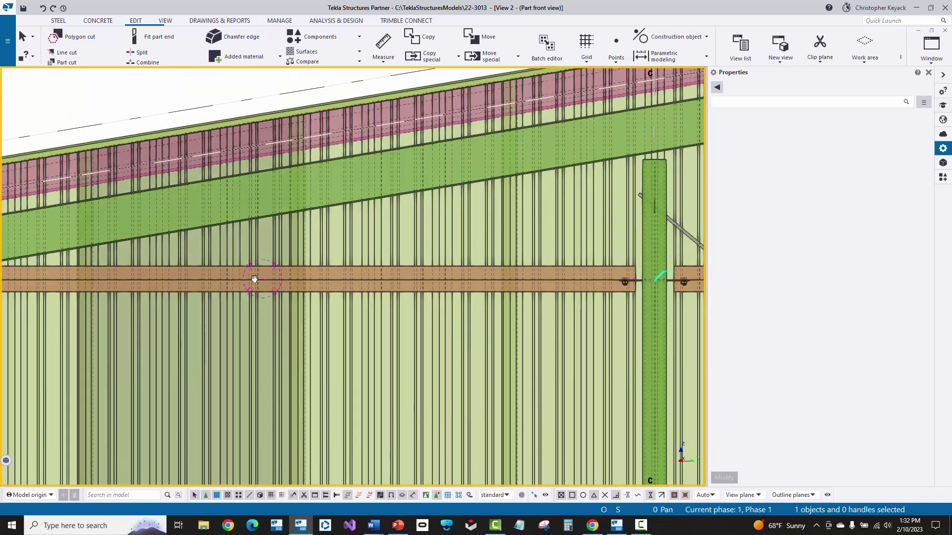
pyautogui.scroll(5, 220, 258)
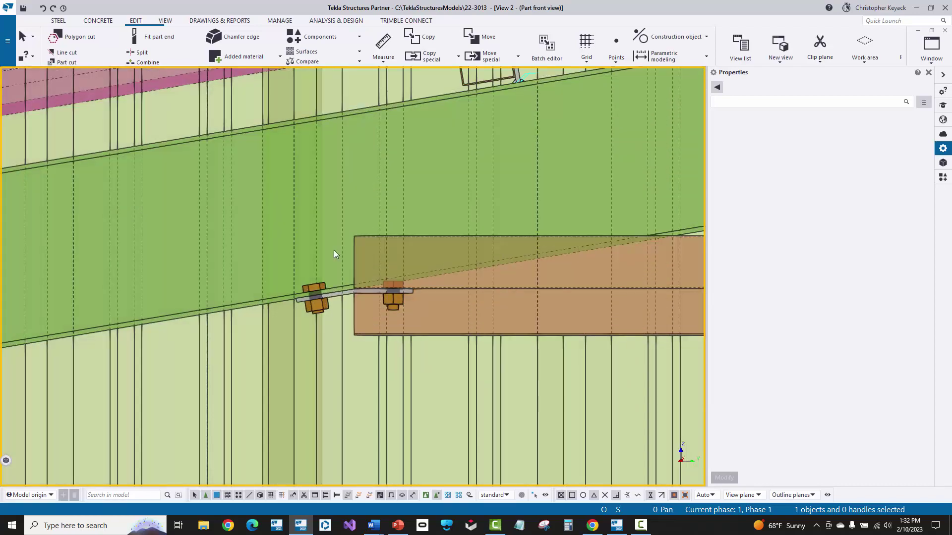
pyautogui.scroll(1, 335, 254)
pyautogui.scroll(-4, 284, 292)
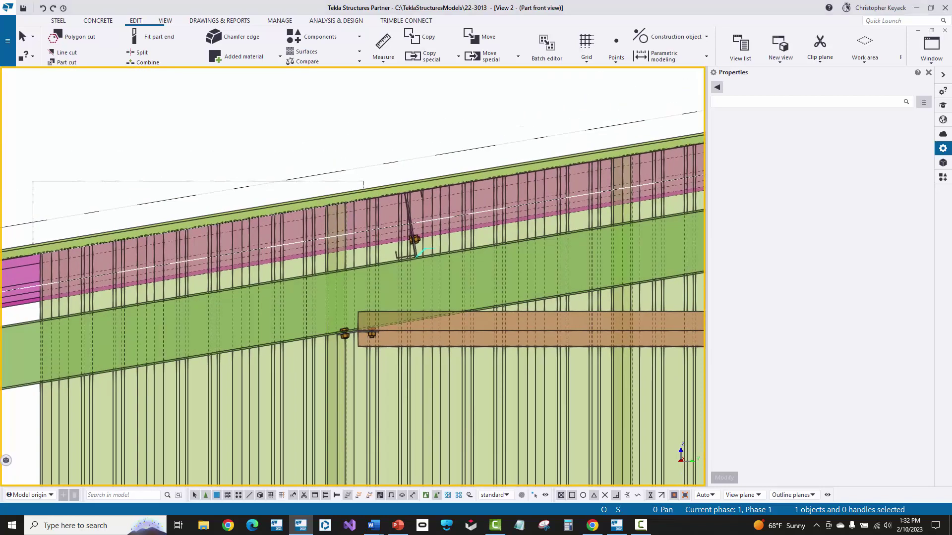
# Step: Set the front view's visible object group to MBS_NoSheetingOrTrim and apply it to the view
pyautogui.doubleClick(416, 248)
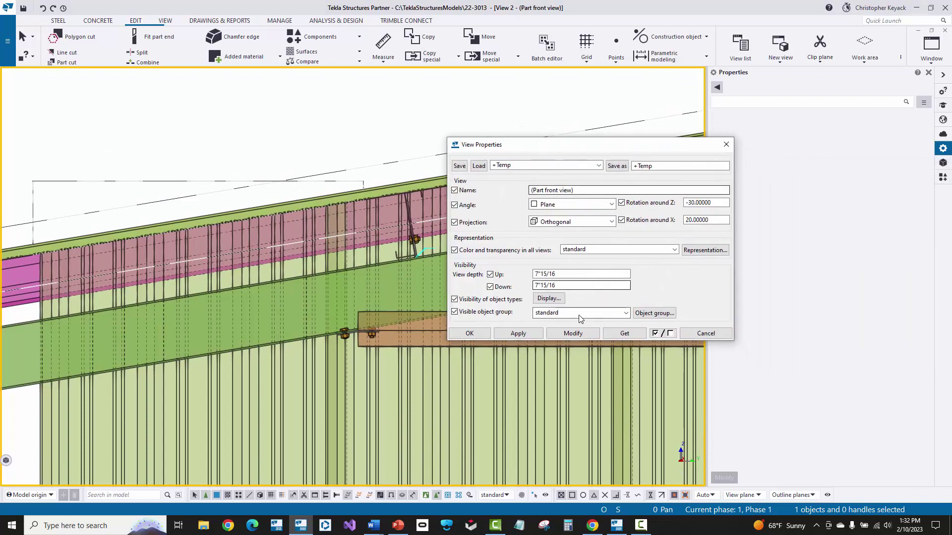
pyautogui.click(617, 315)
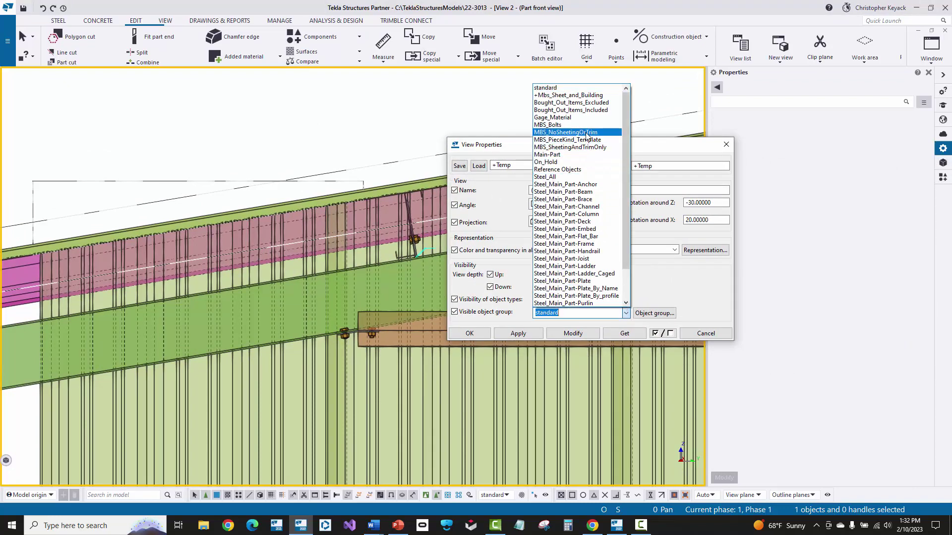
pyautogui.click(587, 132)
pyautogui.click(529, 333)
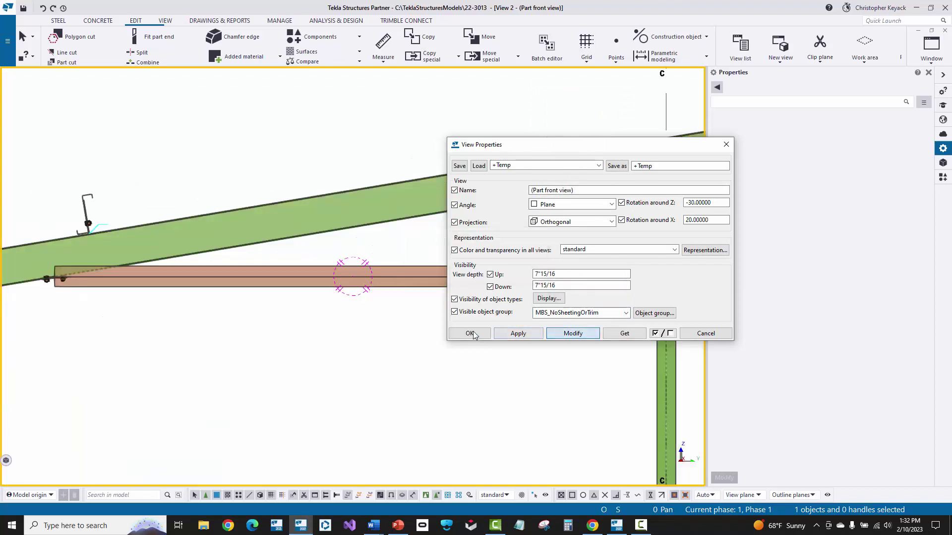
pyautogui.click(471, 333)
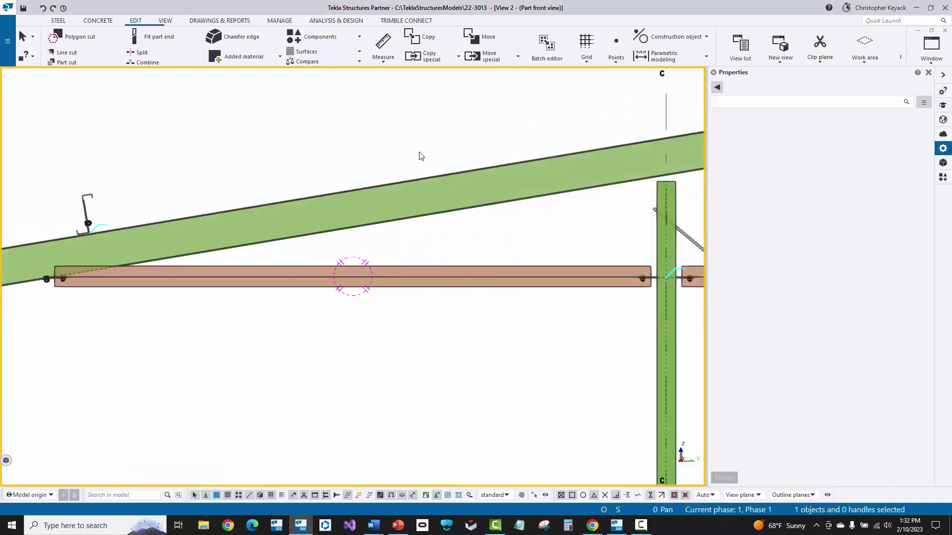
# Step: Delete the bent clip plate and its bolts joining the girt's end to the rafter's bottom flange
pyautogui.scroll(5, 200, 259)
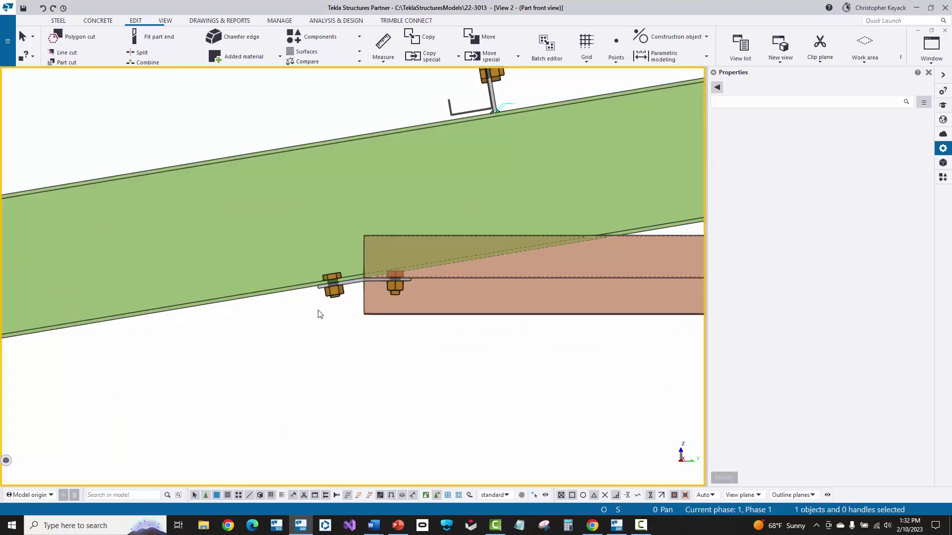
pyautogui.scroll(2, 320, 314)
pyautogui.moveTo(266, 345); pyautogui.dragTo(516, 229)
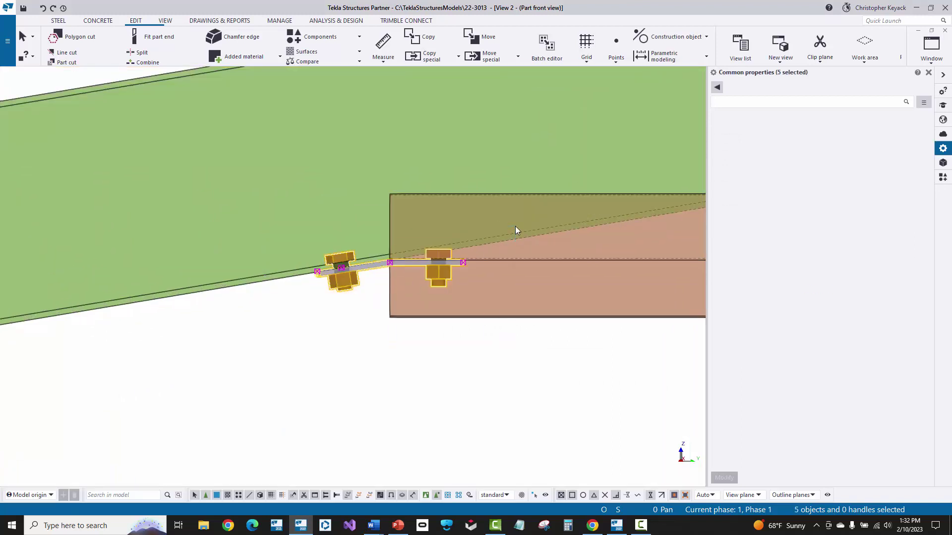
pyautogui.press('Delete')
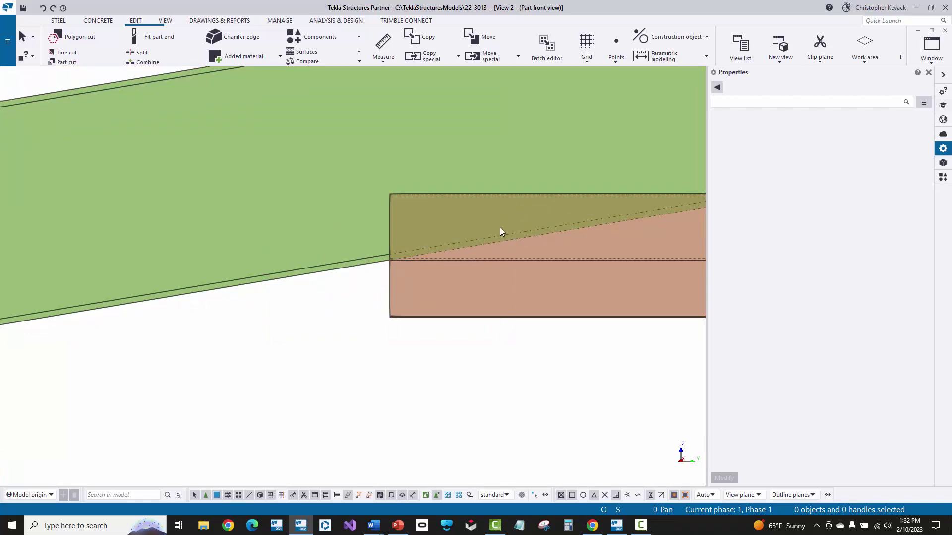
# Step: Draw a vertical construction line upward from the intersection of the rafter's bottom edge and the dashed line along the girt's middle
pyautogui.scroll(-2, 436, 231)
pyautogui.moveTo(543, 276); pyautogui.dragTo(430, 310, button='middle')
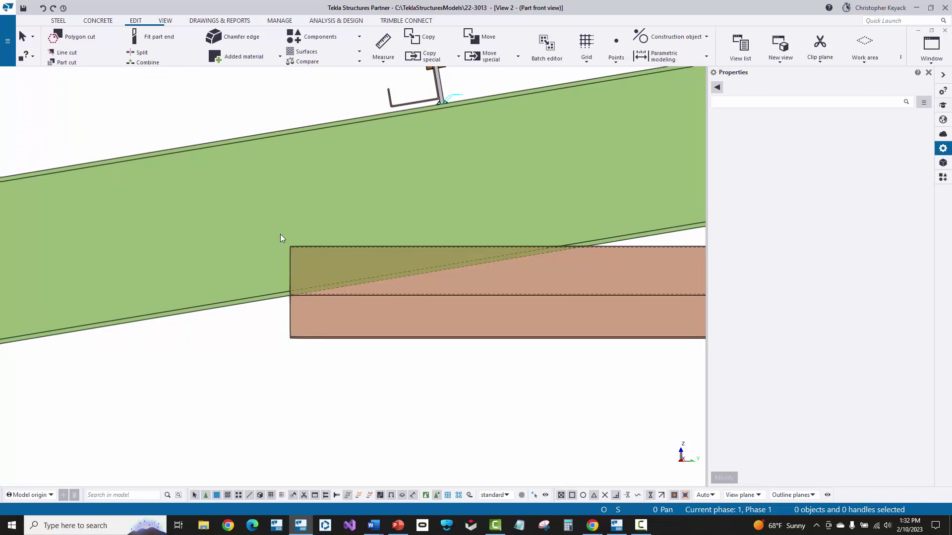
pyautogui.moveTo(420, 272); pyautogui.dragTo(361, 273, button='middle')
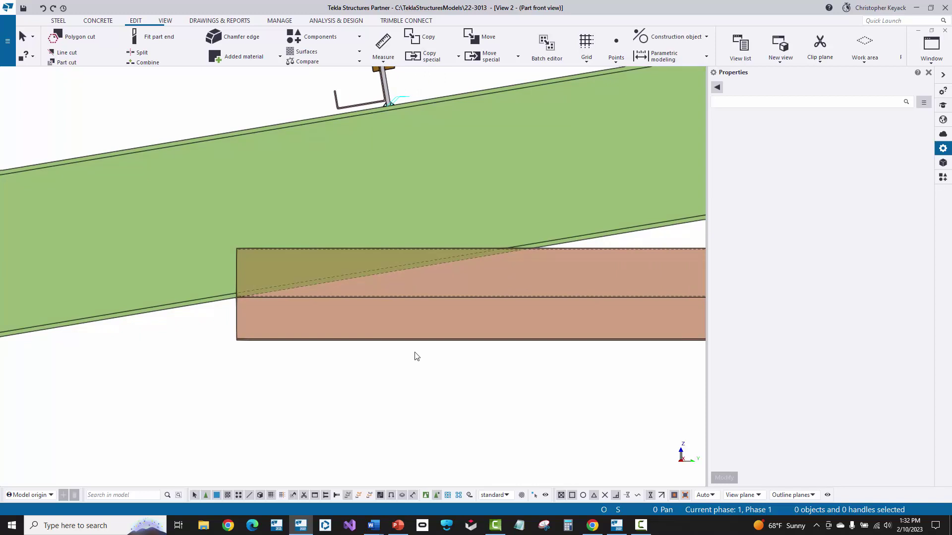
pyautogui.moveTo(416, 349); pyautogui.dragTo(328, 350, button='middle')
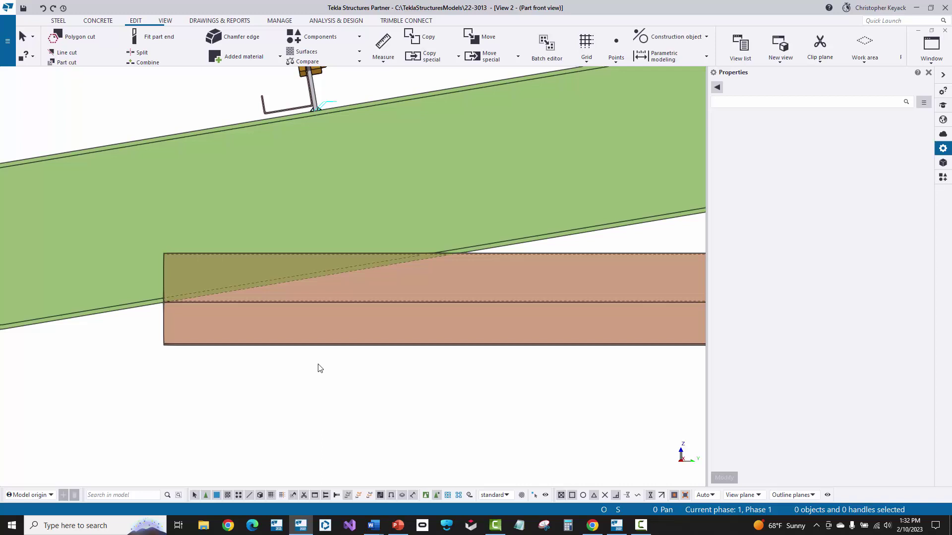
pyautogui.scroll(5, 142, 301)
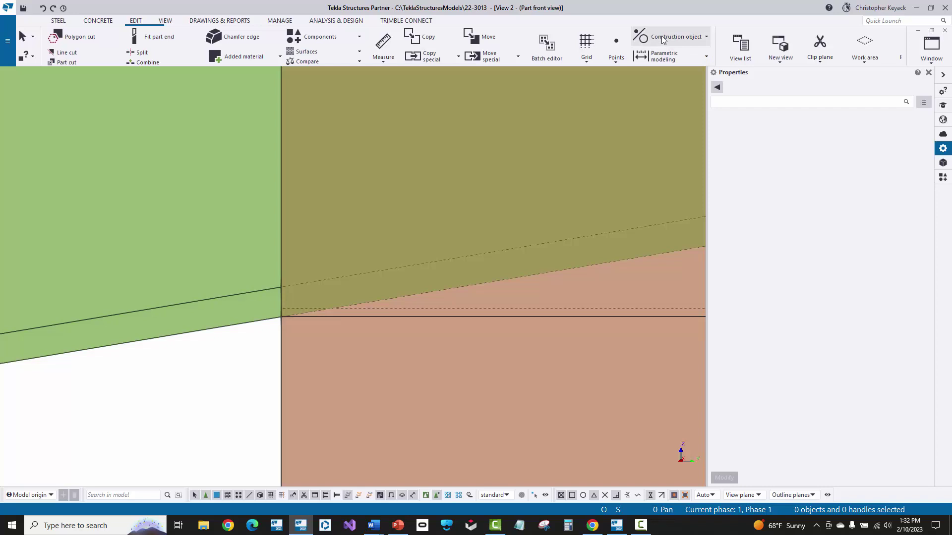
pyautogui.click(663, 40)
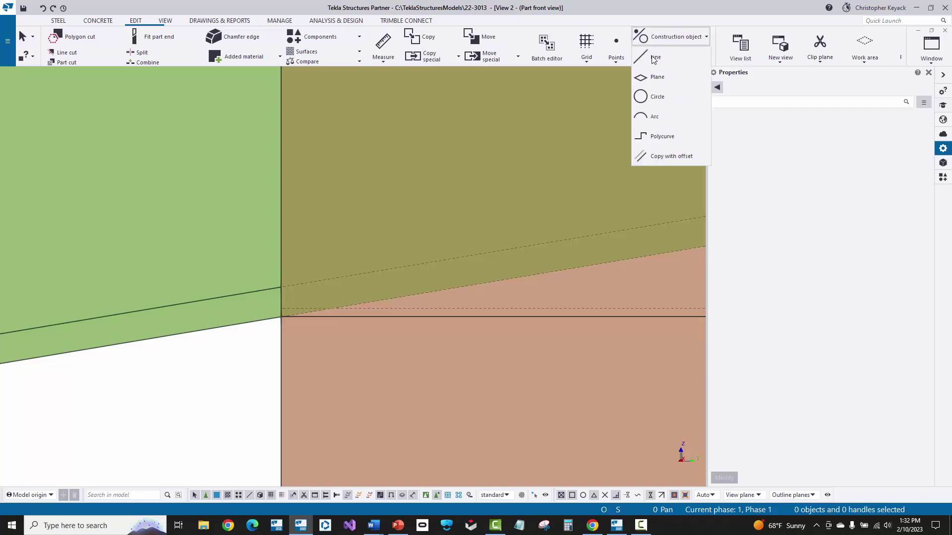
pyautogui.click(136, 21)
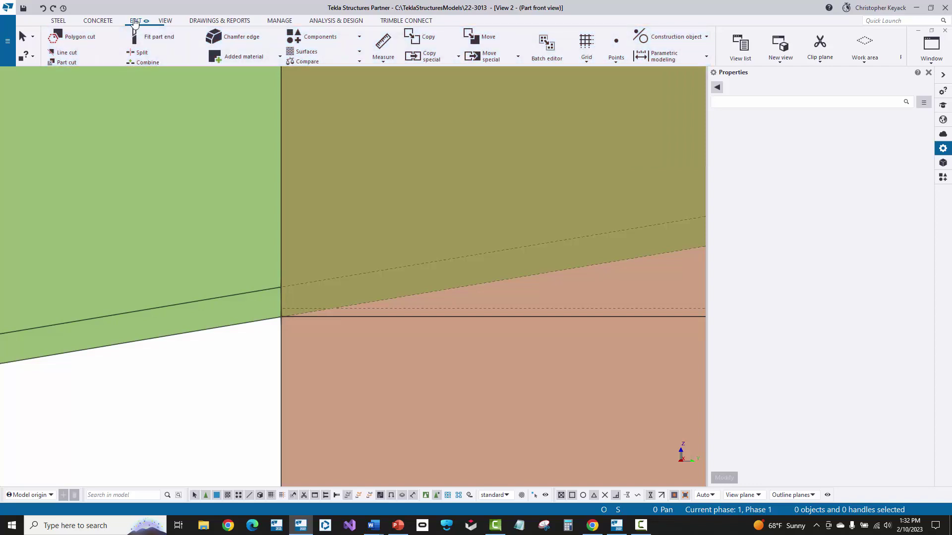
pyautogui.click(687, 37)
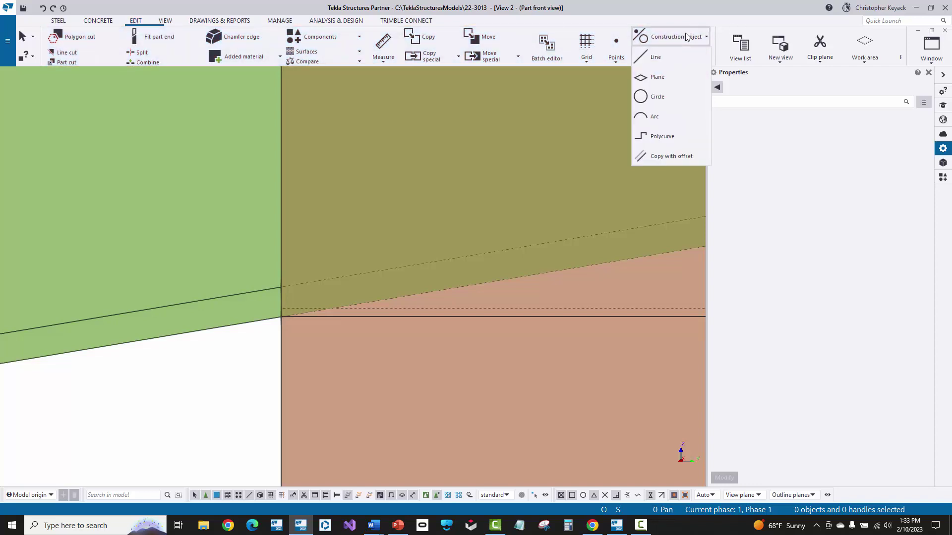
pyautogui.click(677, 57)
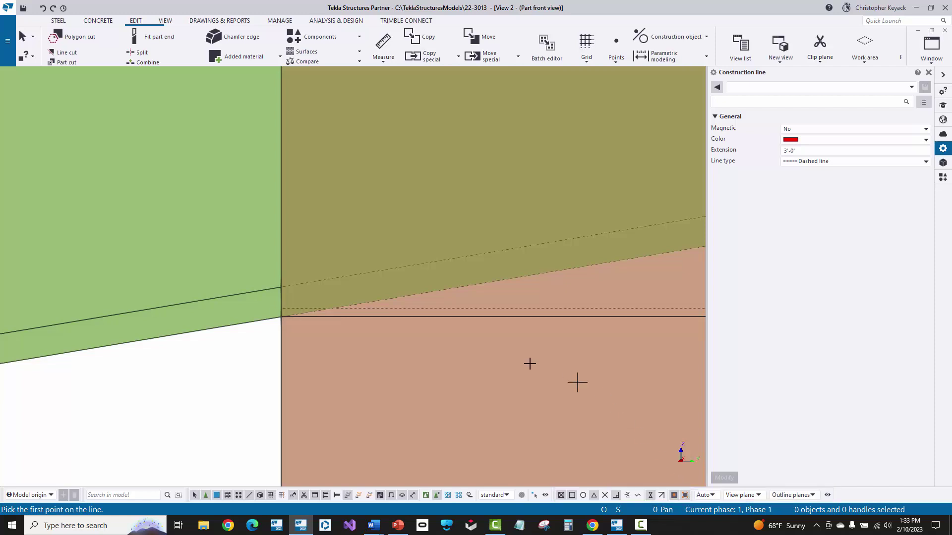
pyautogui.rightClick(309, 339)
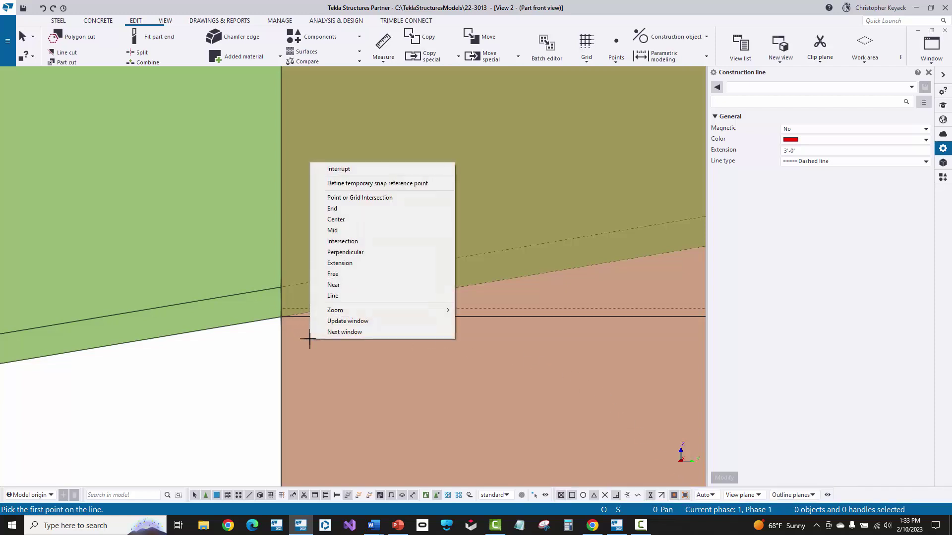
pyautogui.click(325, 241)
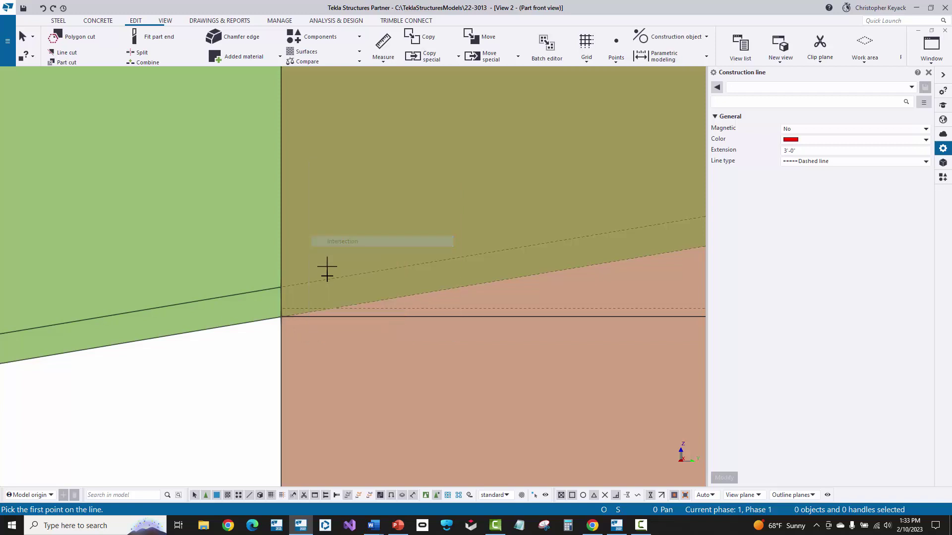
pyautogui.click(336, 311)
pyautogui.scroll(-3, 335, 310)
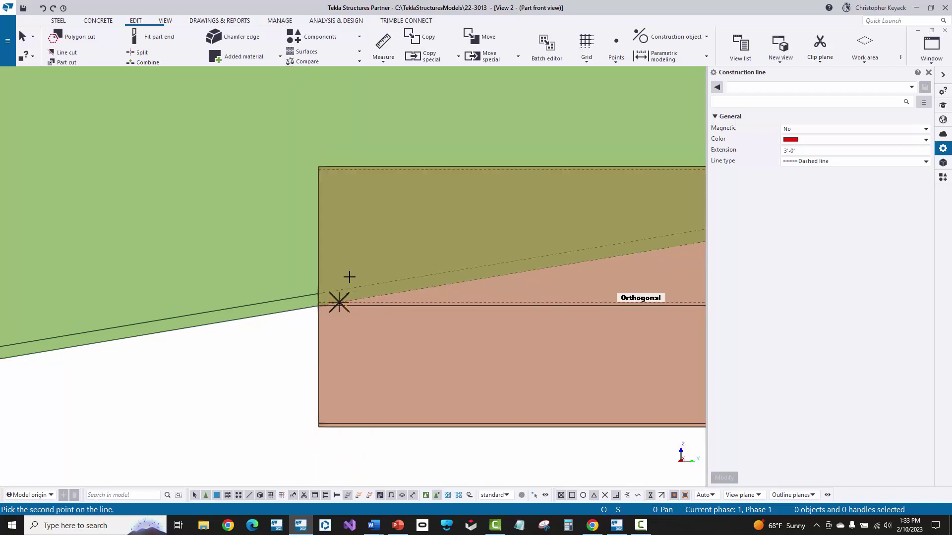
pyautogui.scroll(-2, 347, 226)
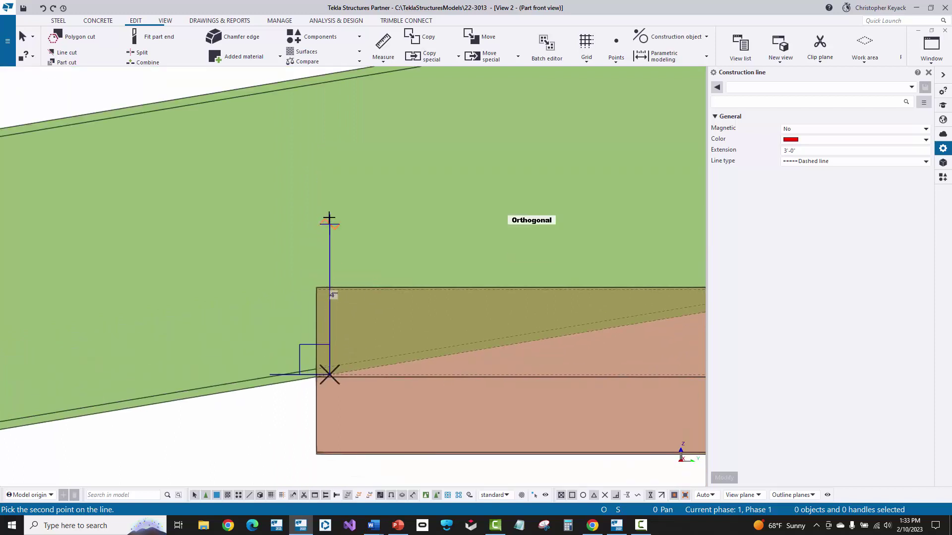
pyautogui.click(329, 219)
# Step: Draw a horizontal construction line from the upper end of the vertical construction line, running along the girt past the rafter's bottom edge
pyautogui.scroll(-2, 343, 221)
pyautogui.click(335, 221)
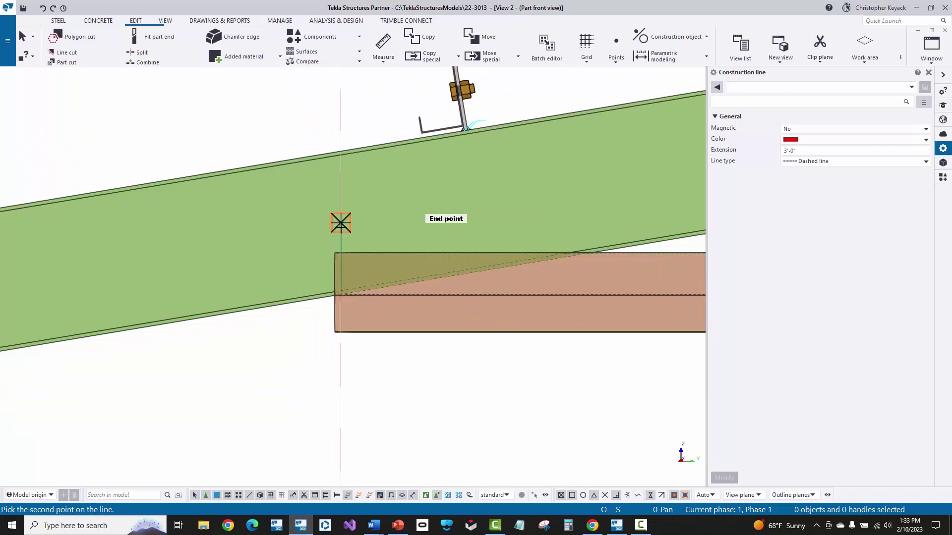
pyautogui.scroll(-1, 295, 225)
pyautogui.press('Right')
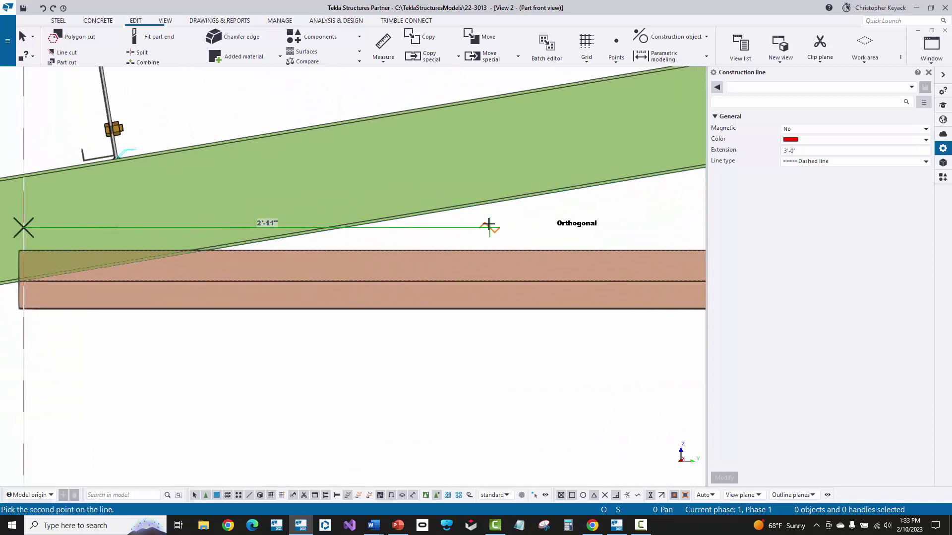
pyautogui.click(571, 231)
pyautogui.rightClick(504, 215)
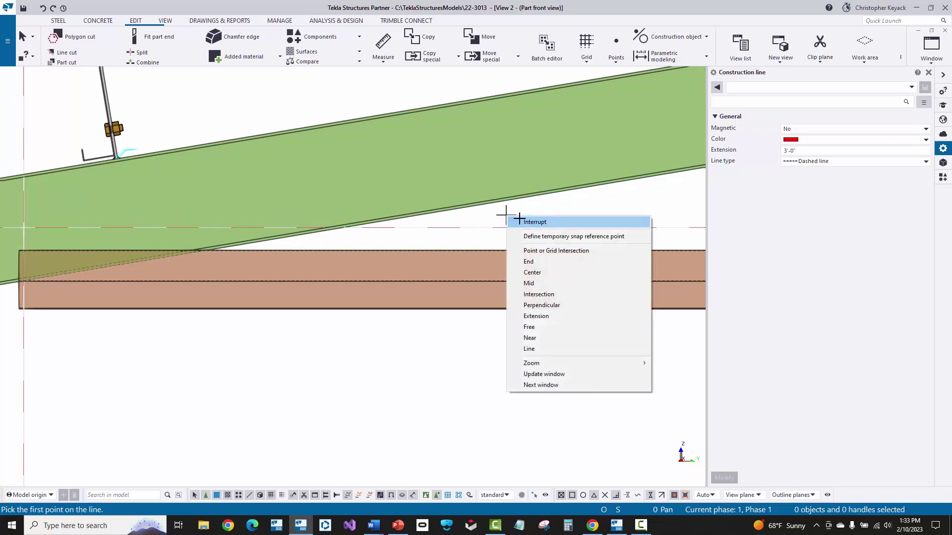
pyautogui.click(518, 222)
# Step: Draw a vertical construction line from the intersection of the horizontal construction line and the rafter's bottom edge down to the girt's dashed middle line
pyautogui.moveTo(332, 215); pyautogui.dragTo(370, 212, button='middle')
pyautogui.scroll(-1, 347, 212)
pyautogui.scroll(2, 218, 218)
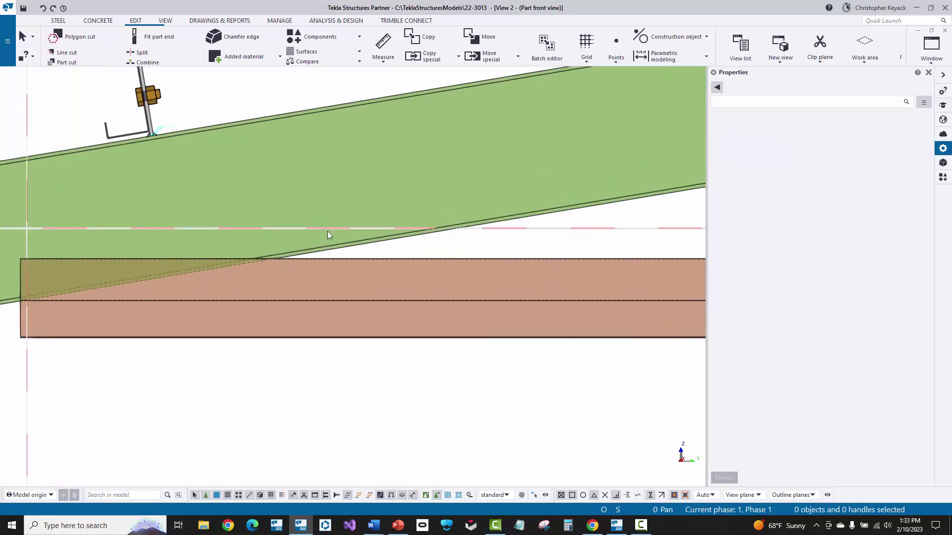
pyautogui.scroll(2, 448, 231)
pyautogui.scroll(-5, 451, 233)
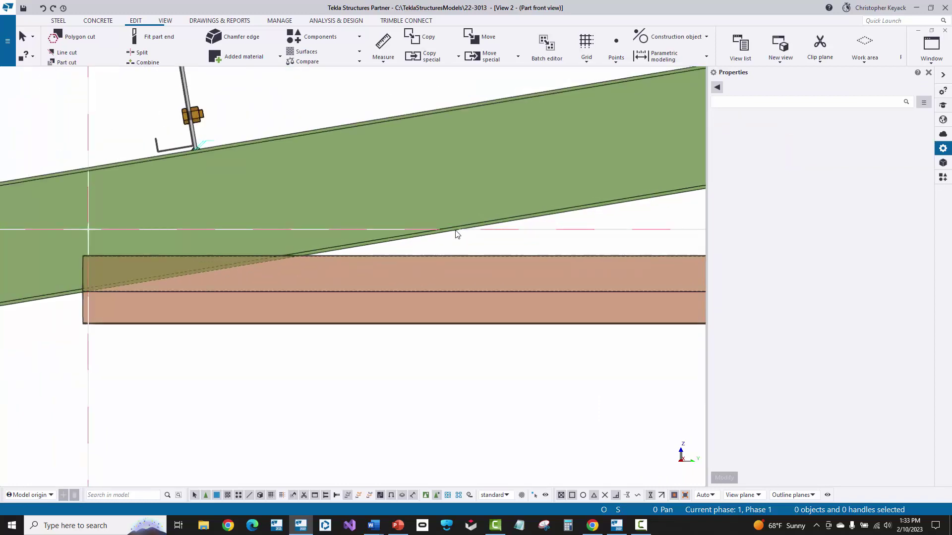
pyautogui.scroll(3, 449, 218)
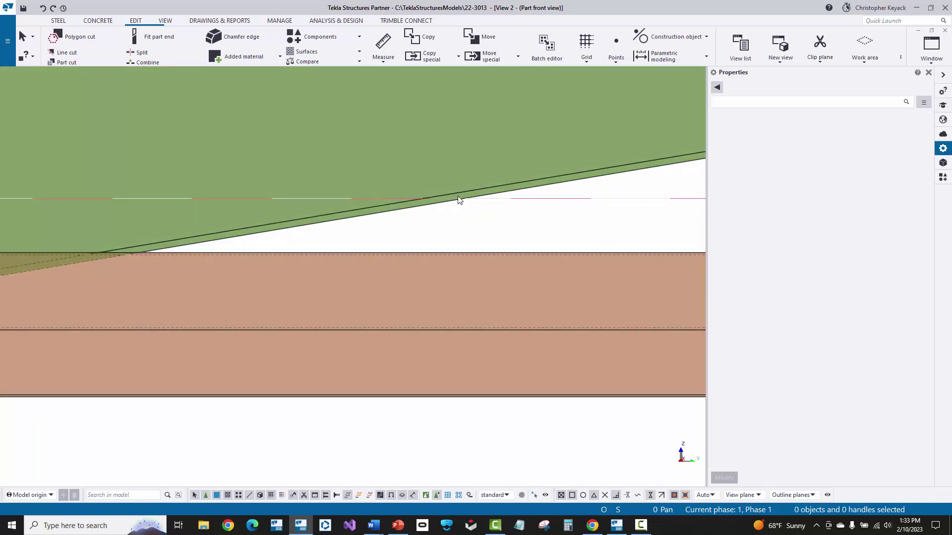
pyautogui.click(649, 37)
pyautogui.click(646, 53)
pyautogui.scroll(1, 472, 191)
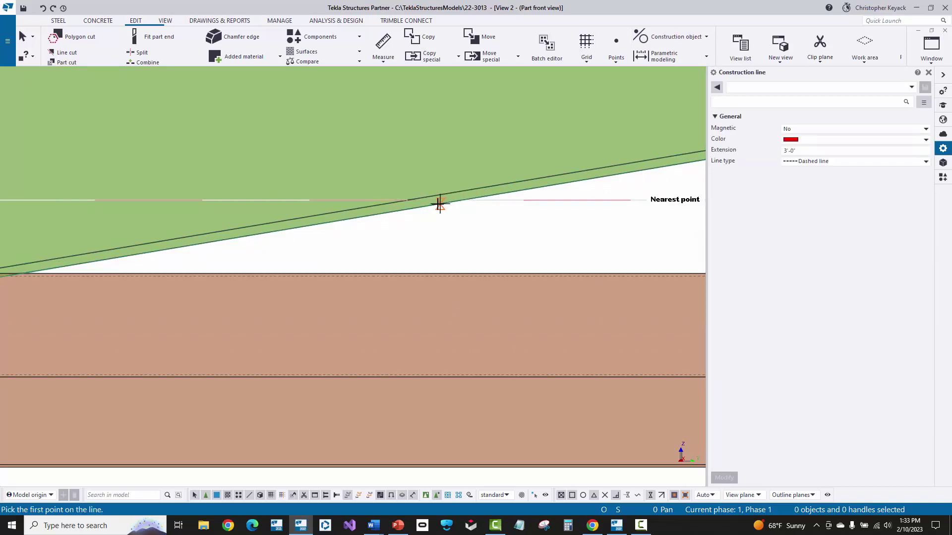
pyautogui.rightClick(466, 213)
pyautogui.click(491, 294)
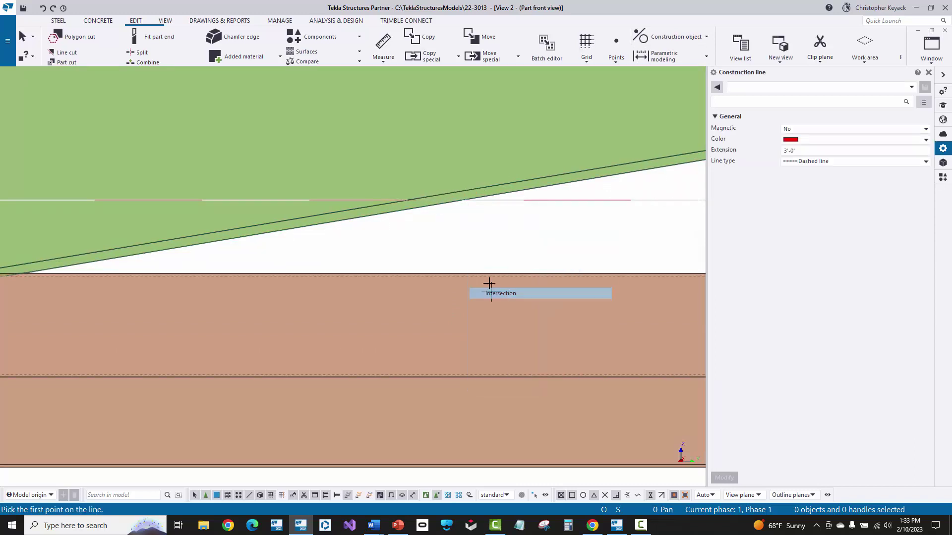
pyautogui.click(462, 200)
pyautogui.scroll(1, 461, 343)
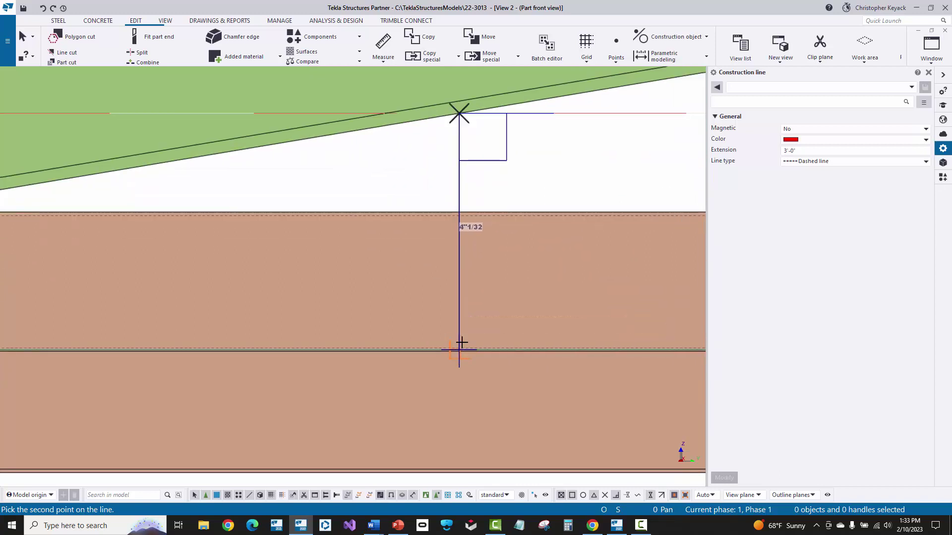
pyautogui.scroll(1, 461, 343)
pyautogui.scroll(2, 458, 362)
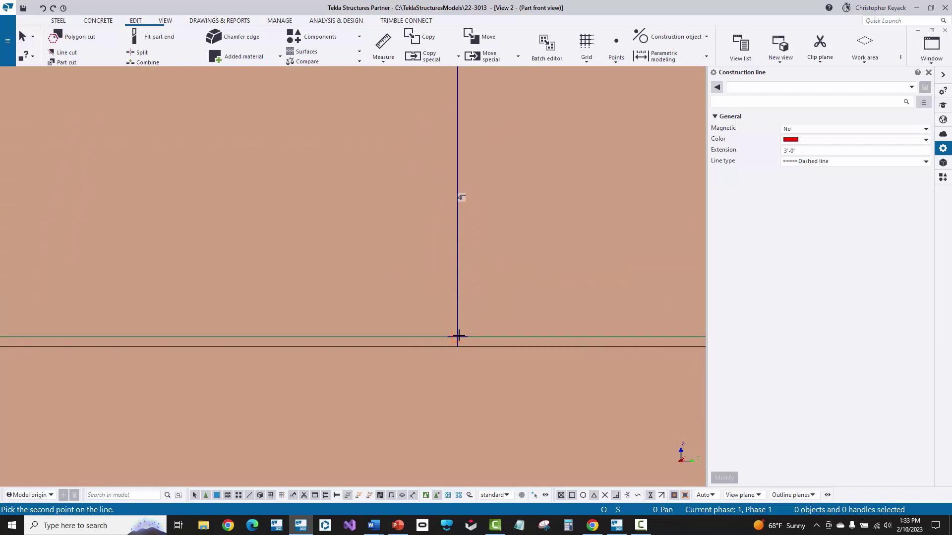
pyautogui.click(458, 337)
pyautogui.scroll(-4, 395, 266)
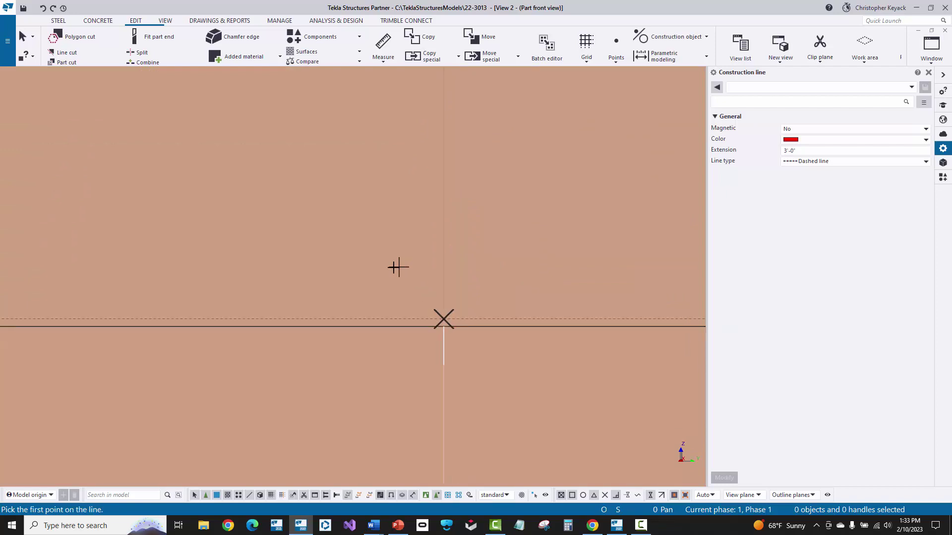
pyautogui.rightClick(448, 214)
pyautogui.click(464, 220)
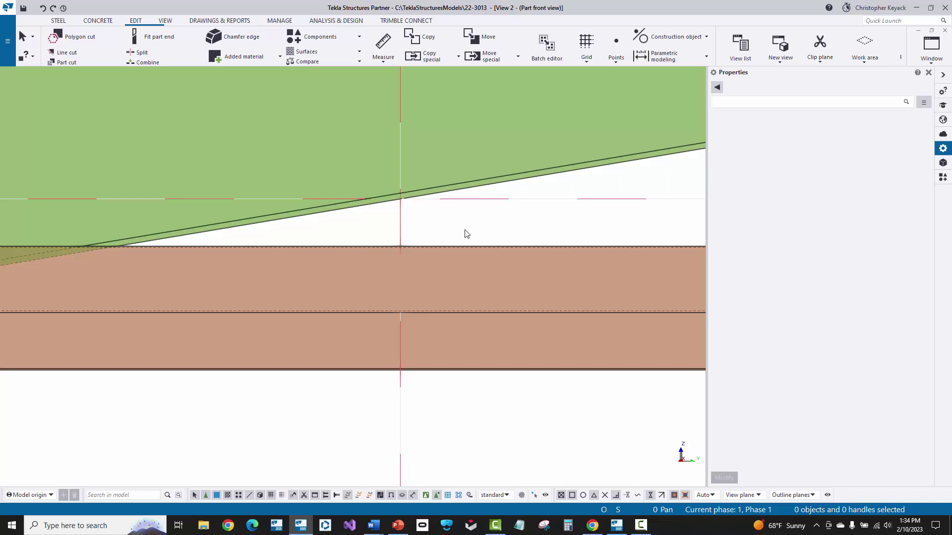
# Step: Fit the girt's end to the vertical construction line that passes through the rafter's bottom edge
pyautogui.moveTo(469, 233); pyautogui.dragTo(426, 215, button='middle')
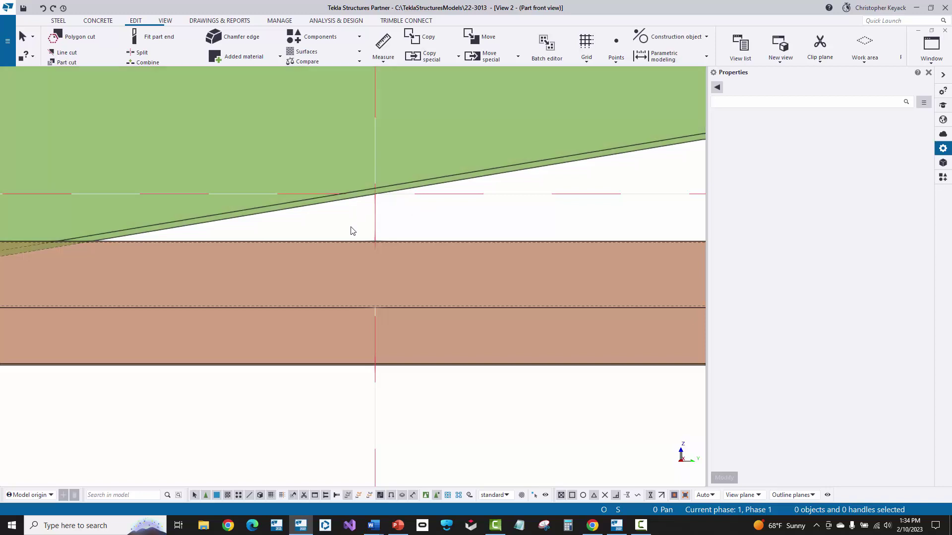
pyautogui.click(152, 38)
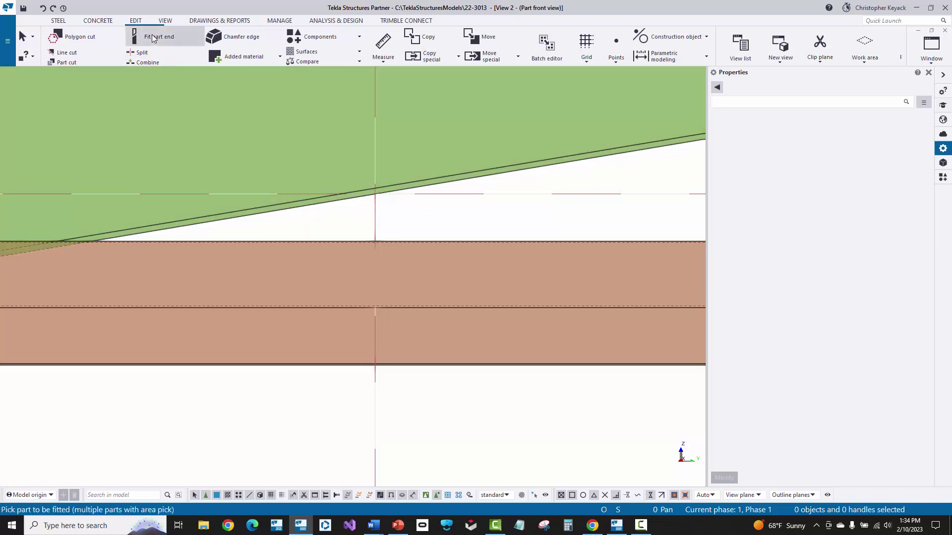
pyautogui.click(285, 246)
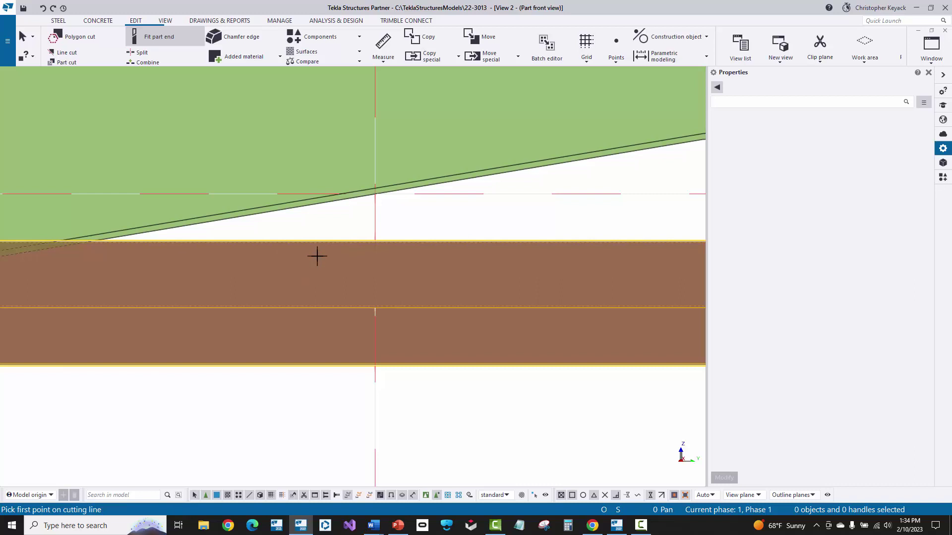
pyautogui.click(375, 194)
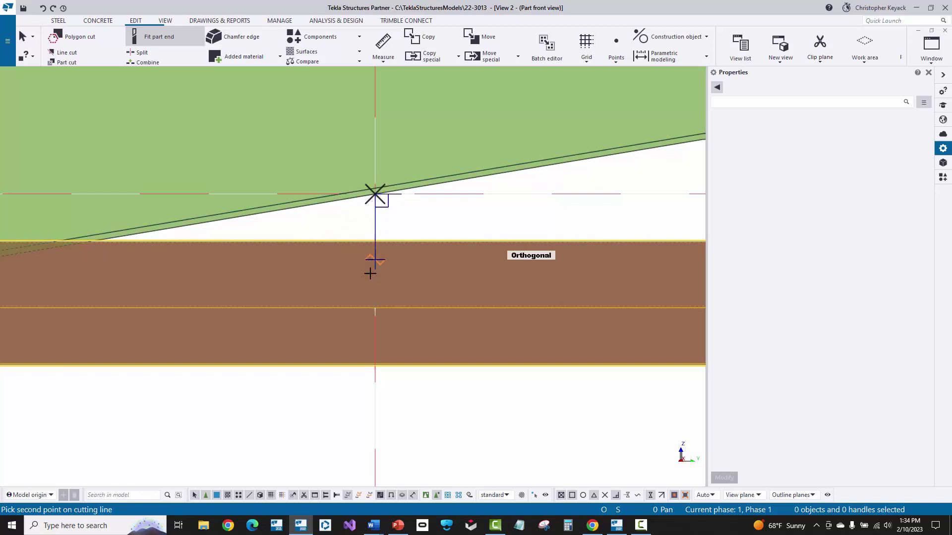
pyautogui.click(375, 388)
pyautogui.rightClick(477, 211)
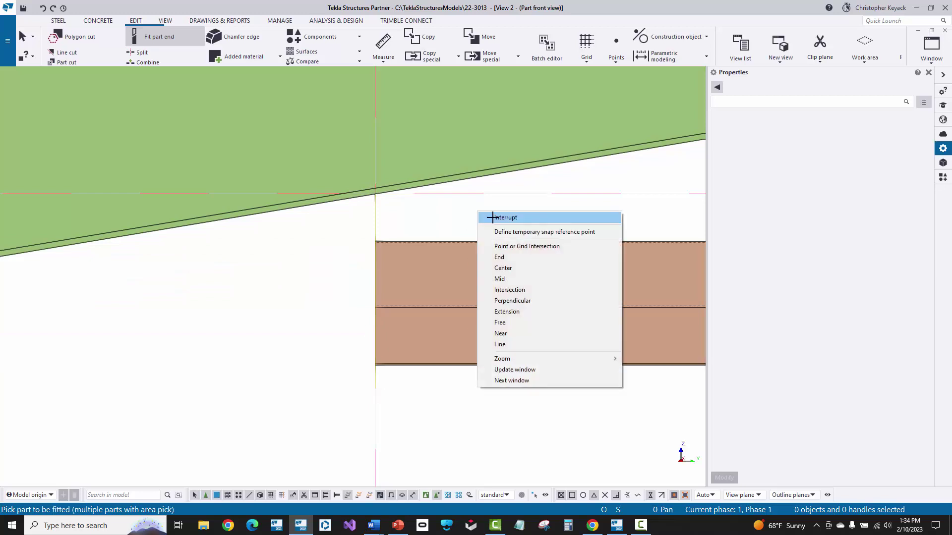
pyautogui.click(489, 217)
# Step: Start a steel beam with the saved Angle properties and set its profile to L6X4X5/16
pyautogui.moveTo(489, 217)
pyautogui.mouseDown(button='middle')
pyautogui.moveTo(390, 236)
pyautogui.moveTo(365, 304)
pyautogui.moveTo(429, 299)
pyautogui.moveTo(350, 274)
pyautogui.moveTo(347, 240)
pyautogui.moveTo(318, 278)
pyautogui.moveTo(317, 304)
pyautogui.moveTo(229, 289)
pyautogui.mouseUp(button='middle')
pyautogui.press('v')
pyautogui.click(278, 211)
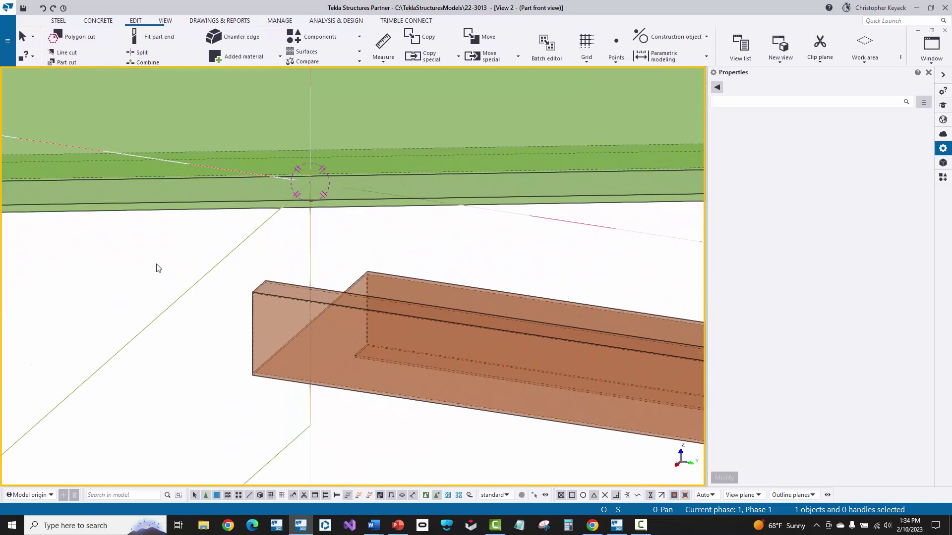
pyautogui.click(58, 21)
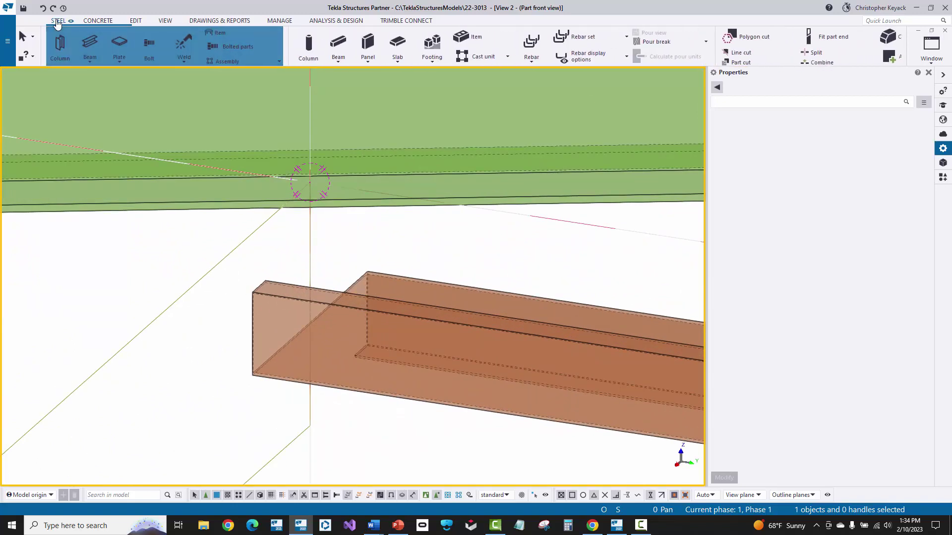
pyautogui.click(92, 49)
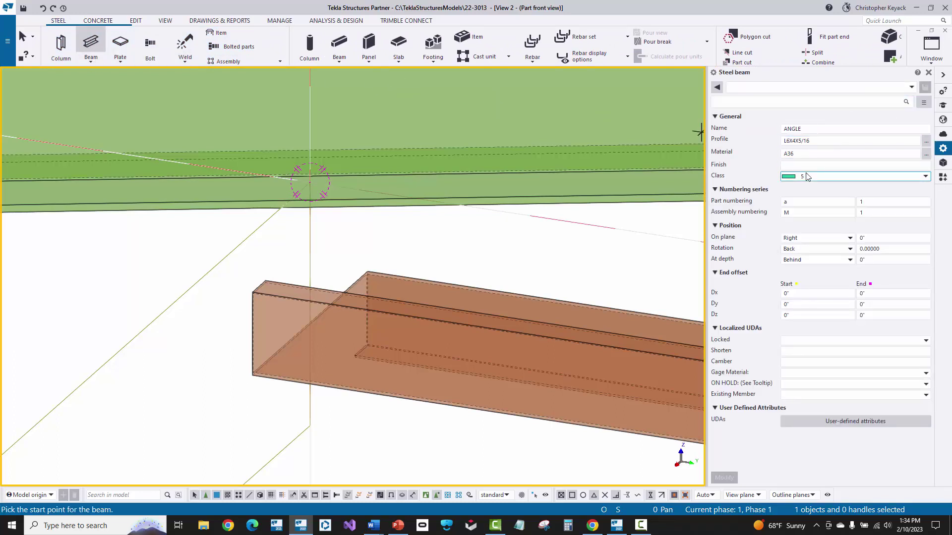
pyautogui.click(787, 88)
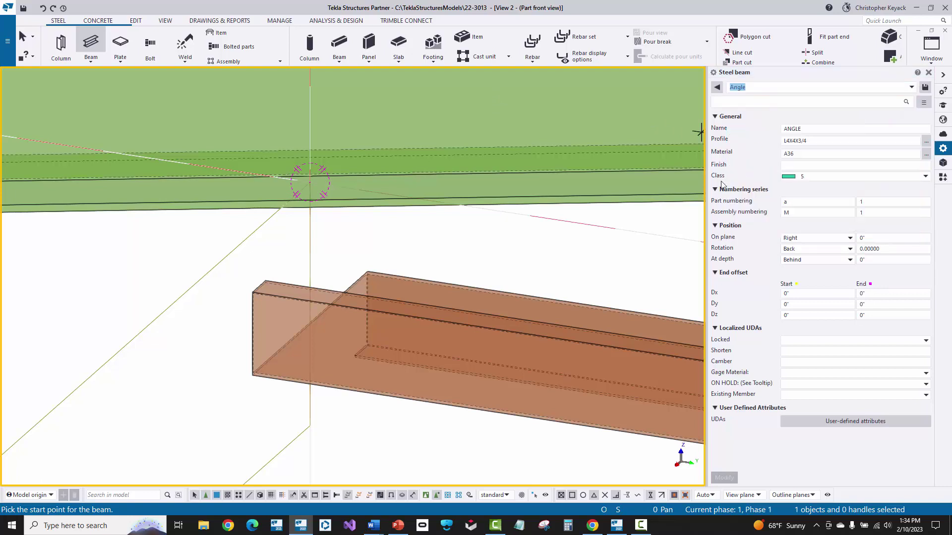
pyautogui.click(793, 155)
pyautogui.click(832, 140)
pyautogui.write('L6')
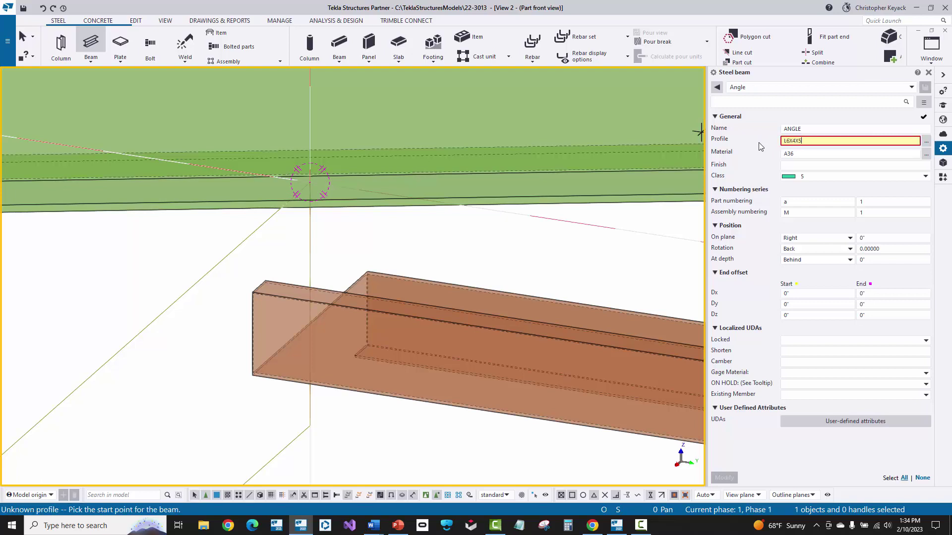
pyautogui.write('X4X5/16')
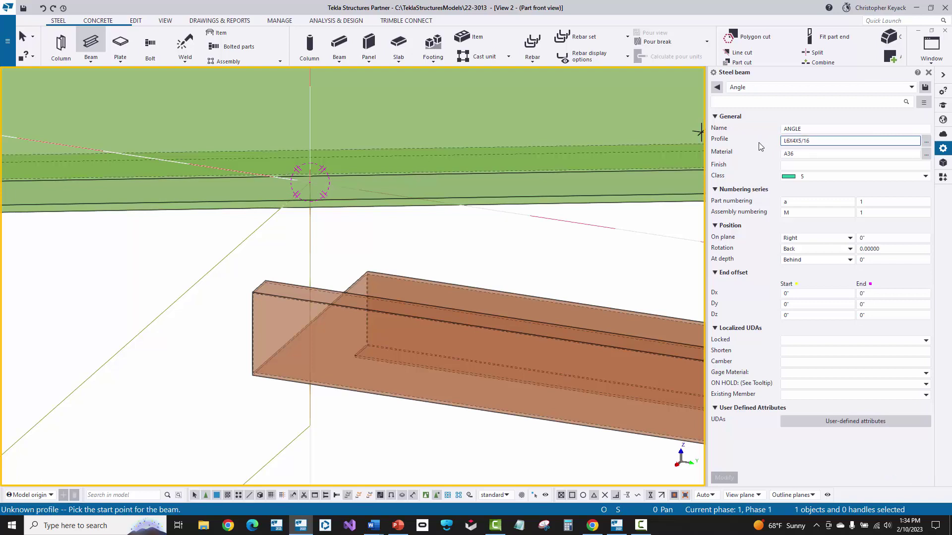
pyautogui.click(925, 141)
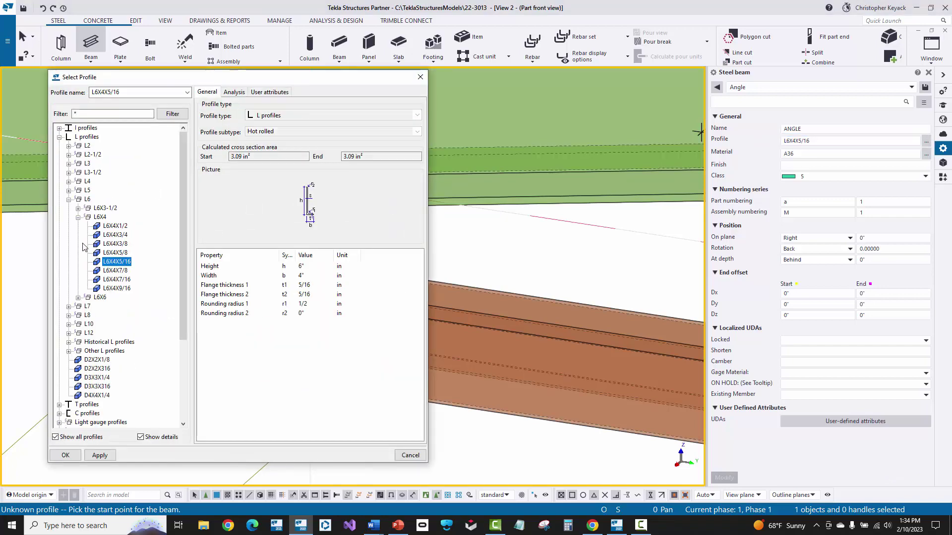
pyautogui.doubleClick(116, 264)
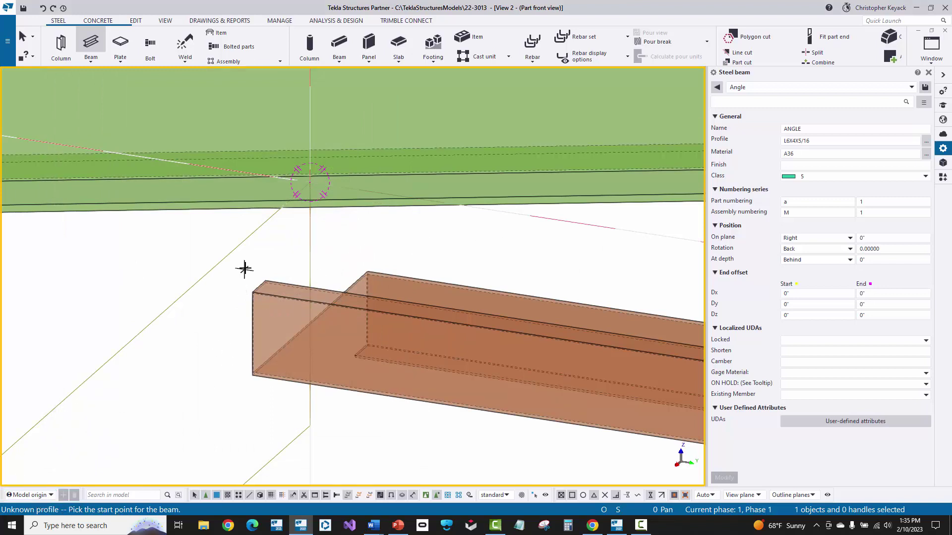
# Step: Place the angle 8" long across the girt's end, starting 4" outward from the construction line intersection and running back through it
pyautogui.scroll(2, 307, 187)
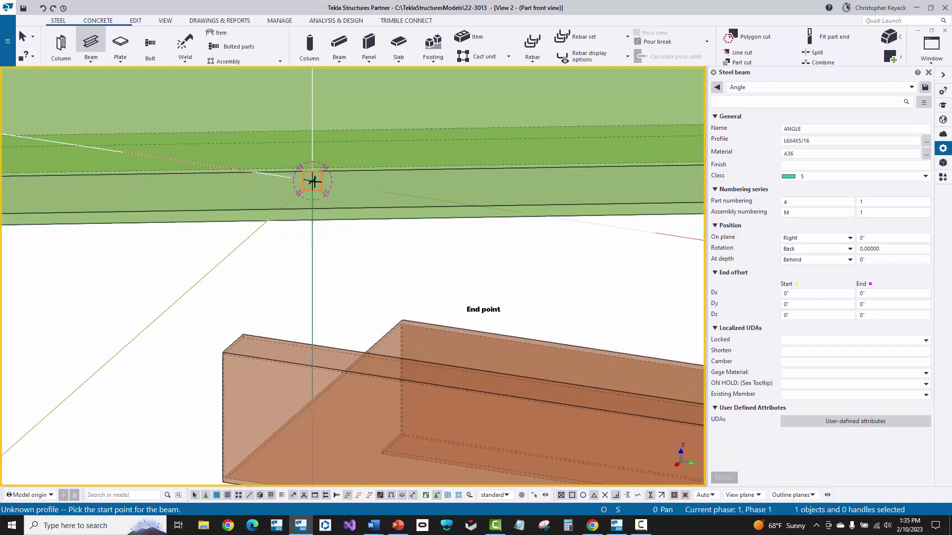
pyautogui.click(313, 181)
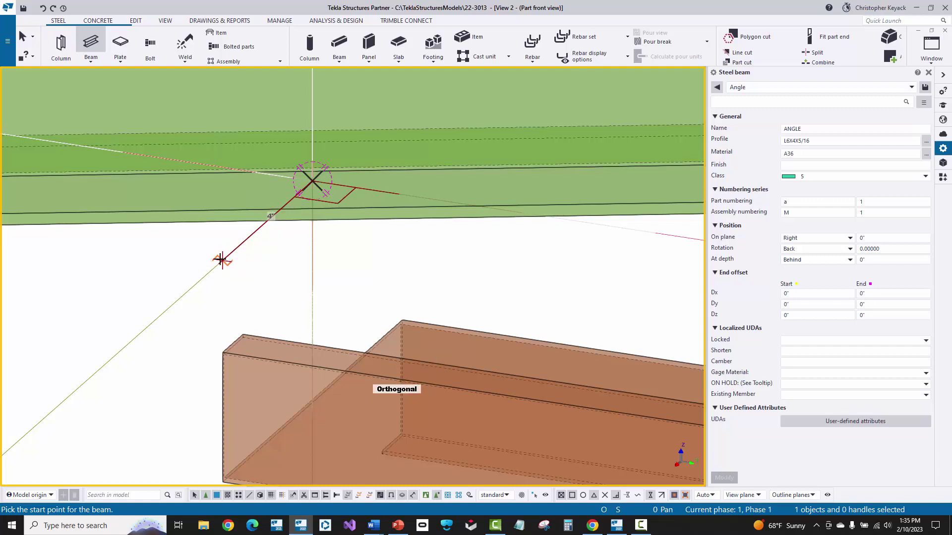
pyautogui.write('4')
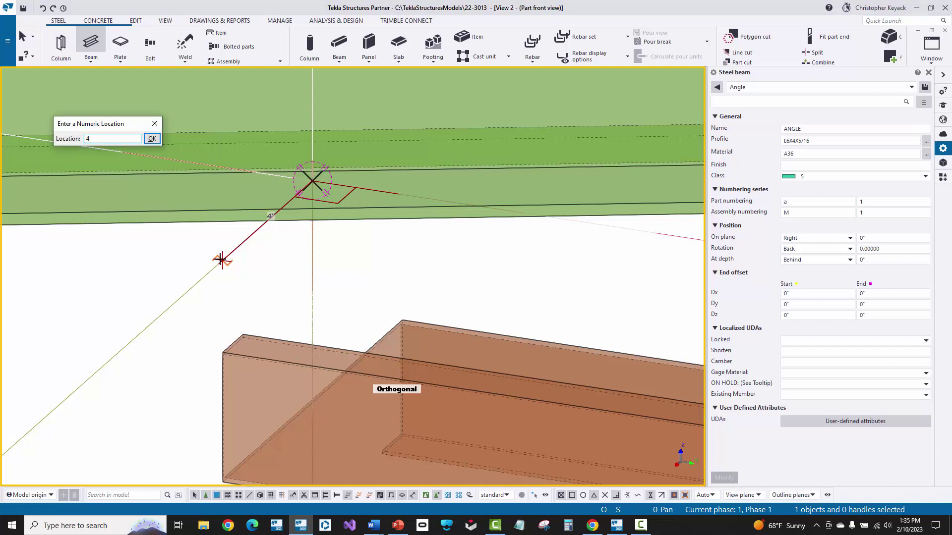
pyautogui.press('Return')
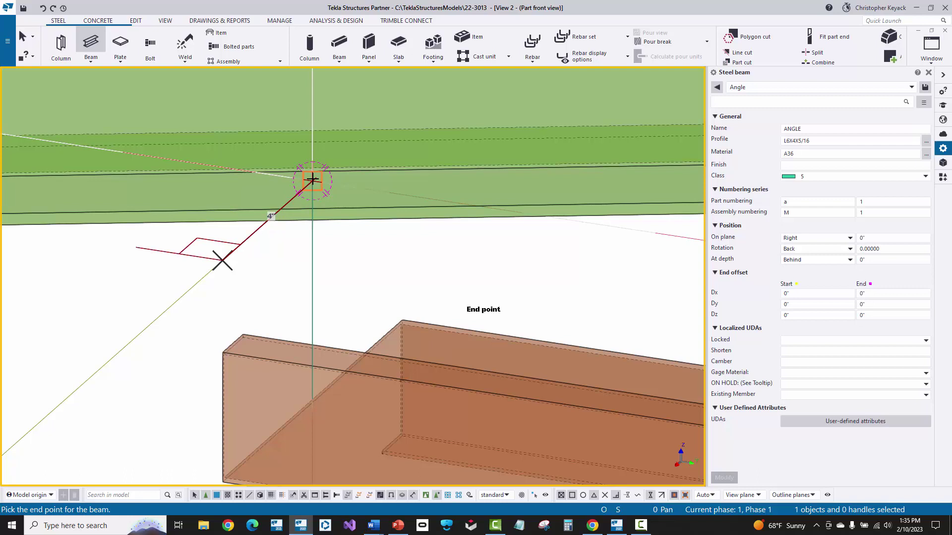
pyautogui.write('8')
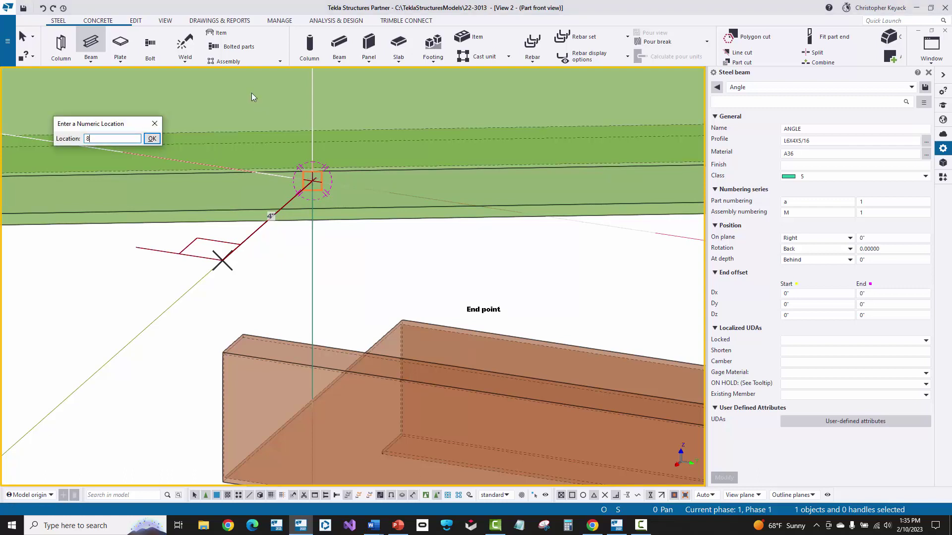
pyautogui.click(157, 137)
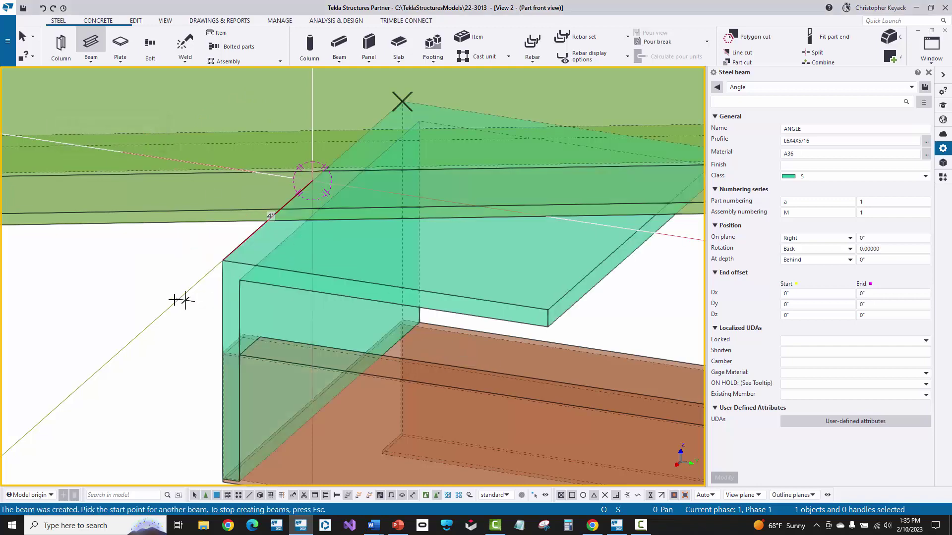
pyautogui.rightClick(147, 258)
pyautogui.click(166, 265)
# Step: Set the new clip angle's rotation to Front and apply the change
pyautogui.scroll(-2, 110, 272)
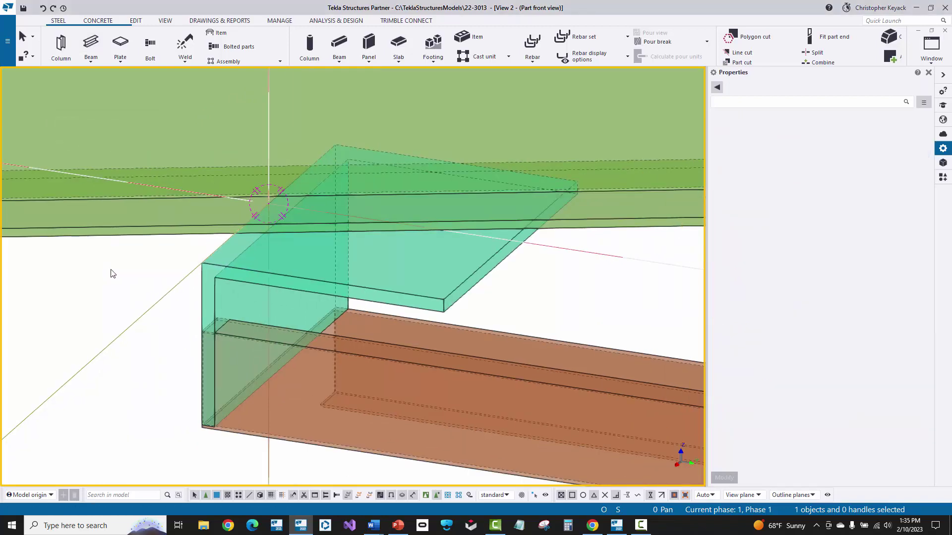
pyautogui.scroll(1, 153, 272)
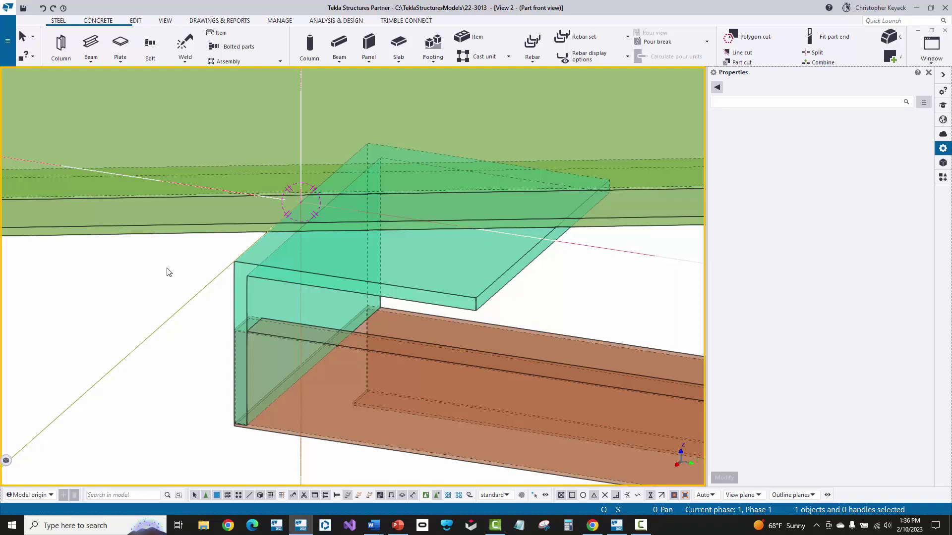
pyautogui.click(261, 270)
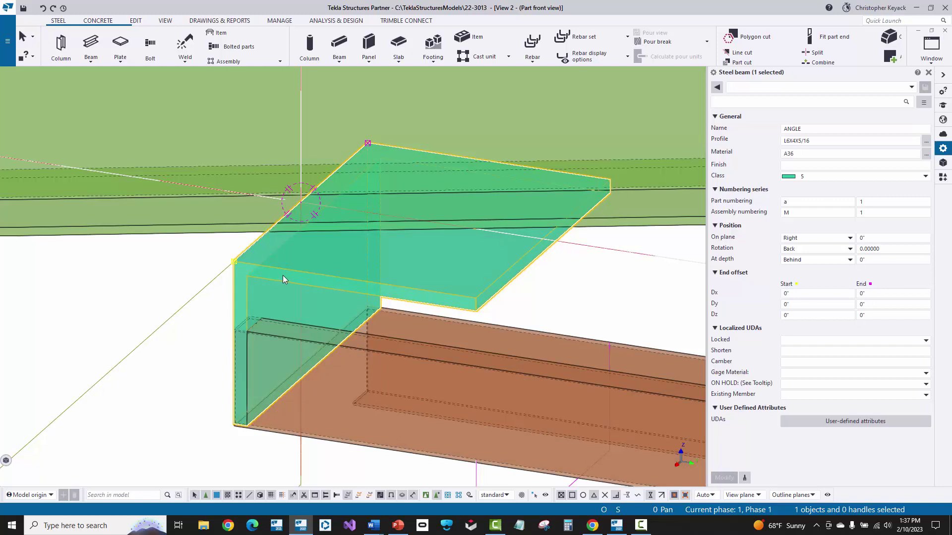
pyautogui.click(816, 250)
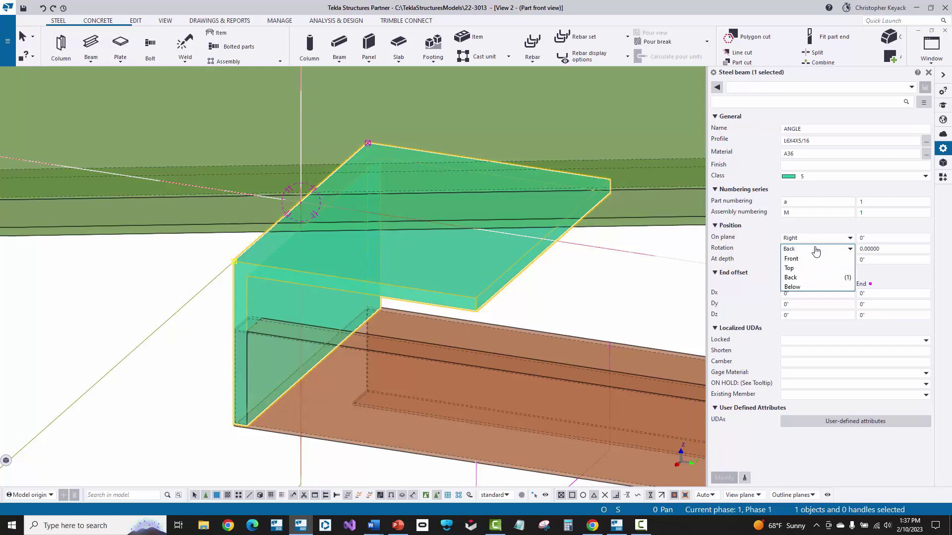
pyautogui.click(791, 258)
pyautogui.click(717, 478)
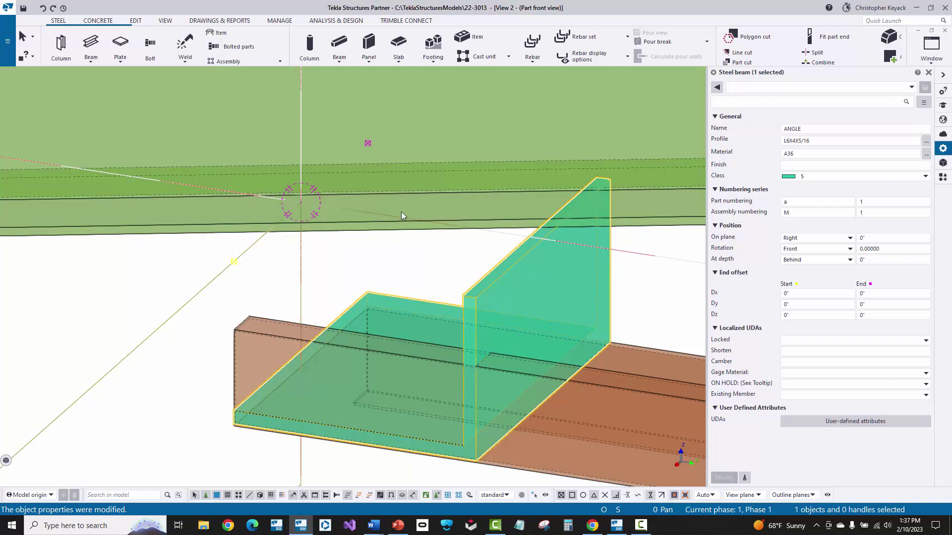
# Step: Search the applications and components for "swap" and run Swap handles on the clip angle
pyautogui.click(943, 177)
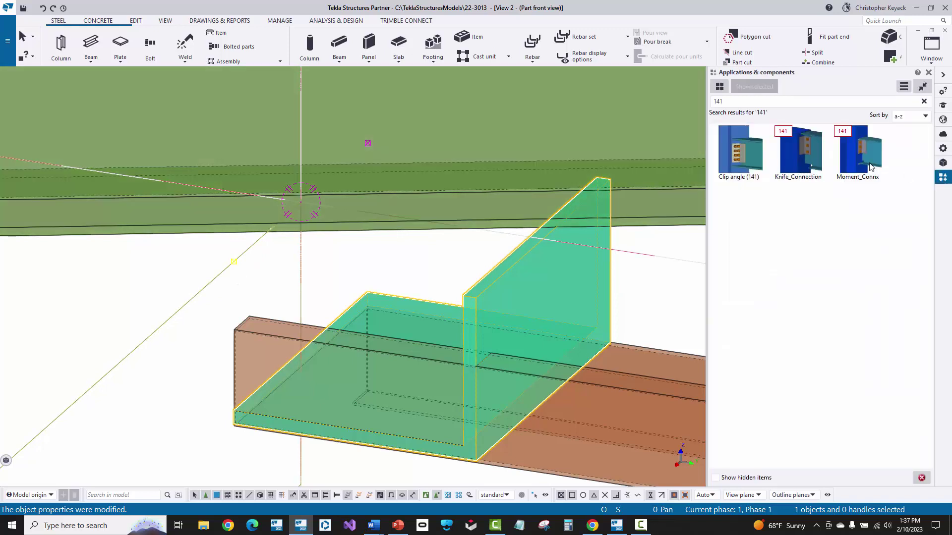
pyautogui.click(905, 102)
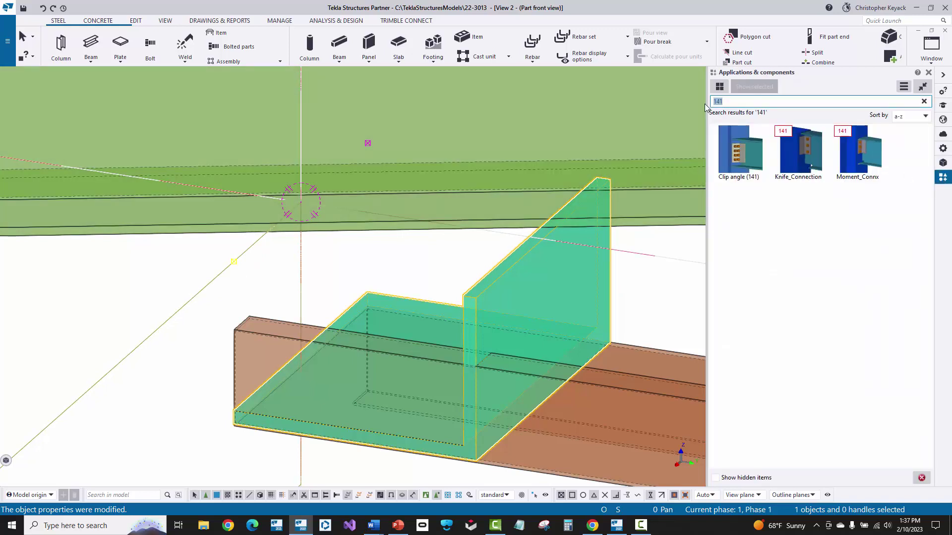
pyautogui.click(924, 102)
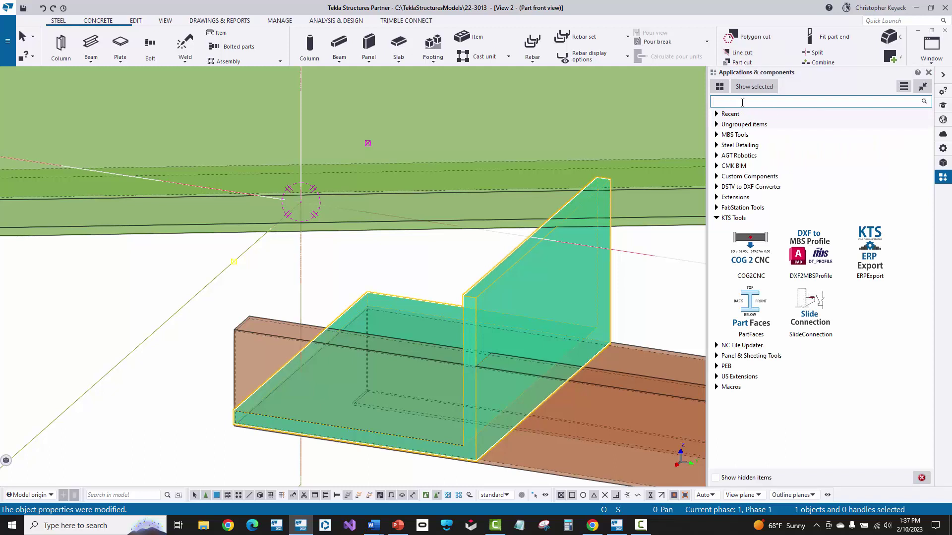
pyautogui.write('swap')
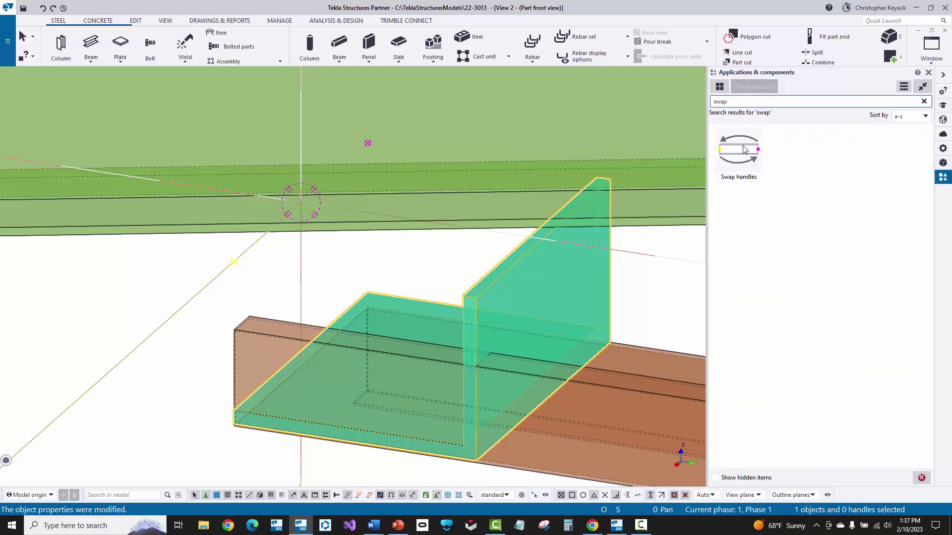
pyautogui.click(489, 258)
pyautogui.click(485, 280)
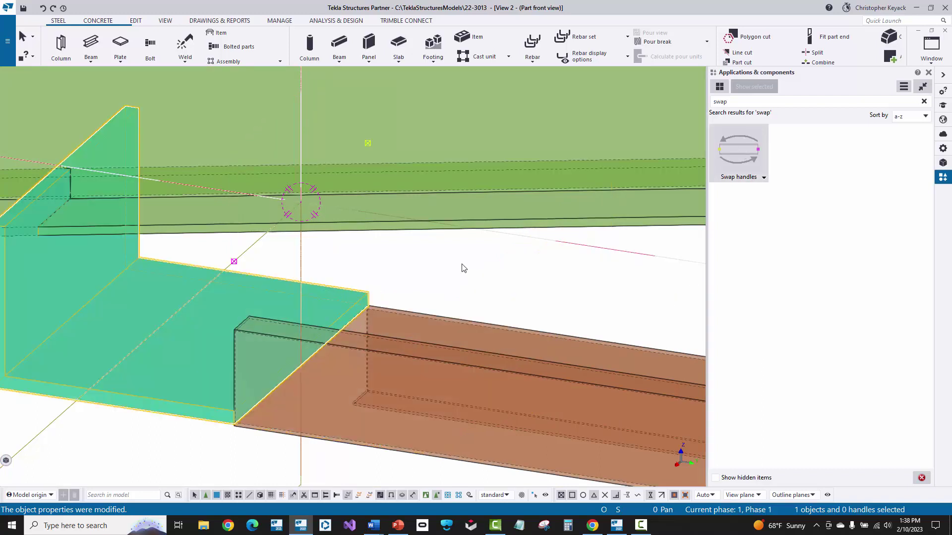
# Step: Return the clip angle's start and end handles to their original ends, check them, and run Swap handles on it again
pyautogui.moveTo(468, 272); pyautogui.dragTo(532, 268, button='middle')
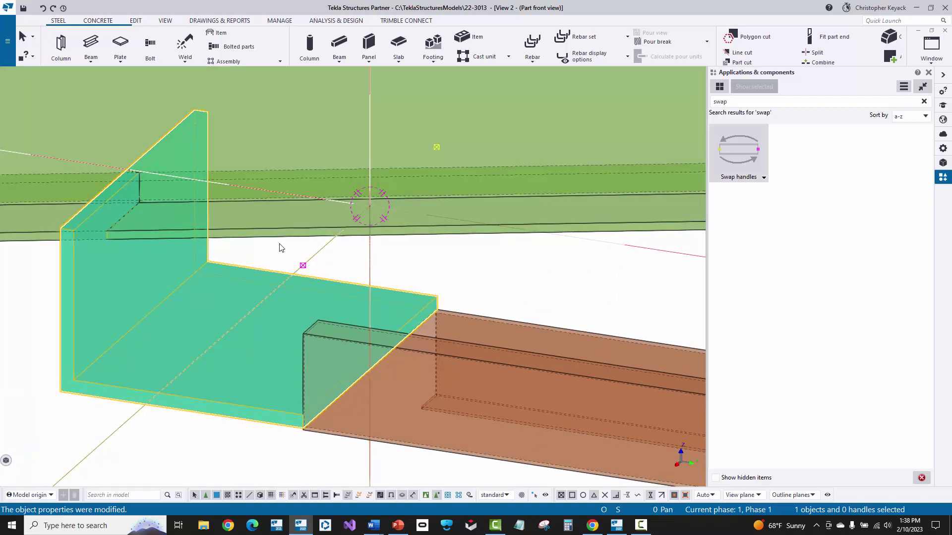
pyautogui.click(303, 265)
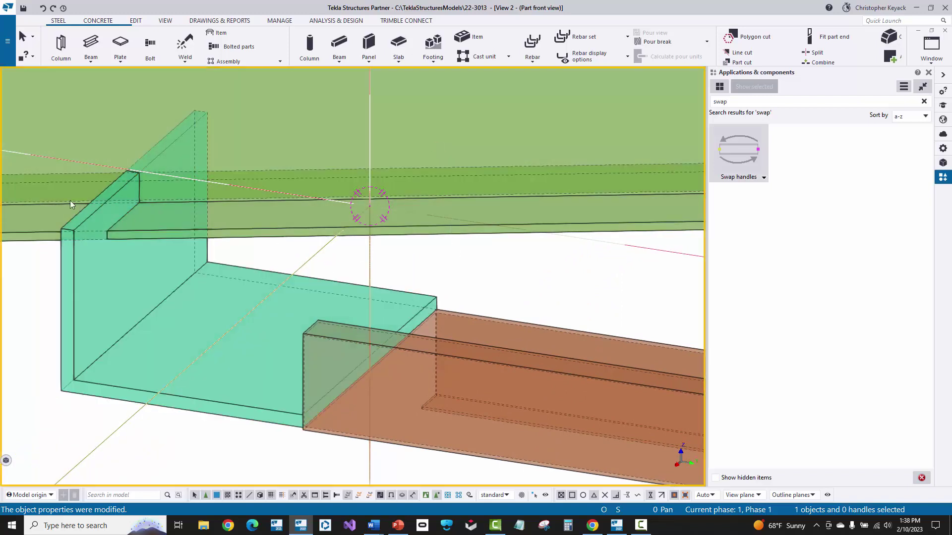
pyautogui.click(75, 221)
pyautogui.click(521, 296)
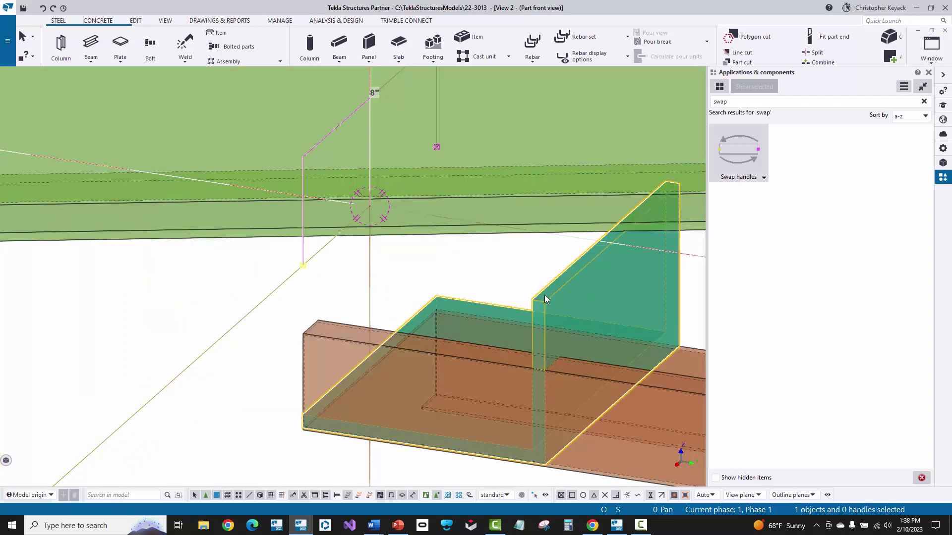
pyautogui.click(436, 147)
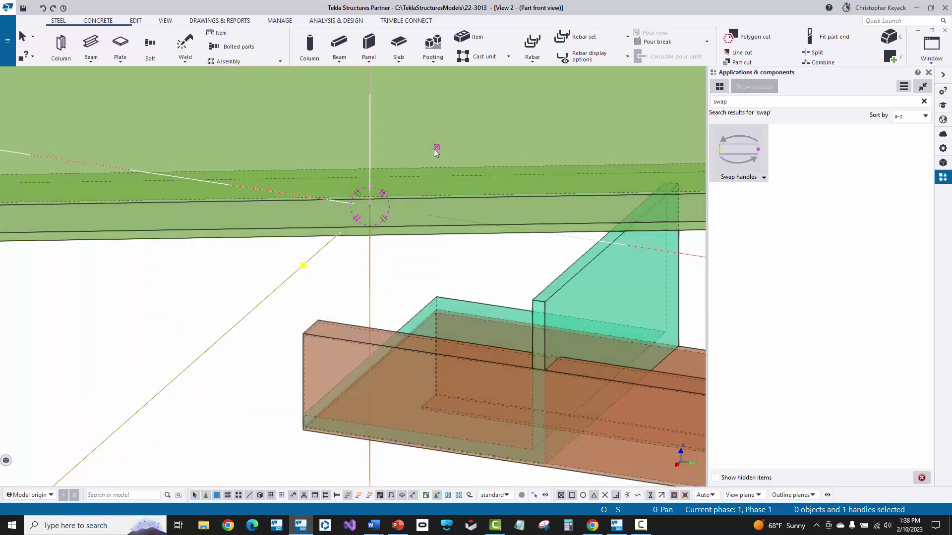
pyautogui.click(566, 288)
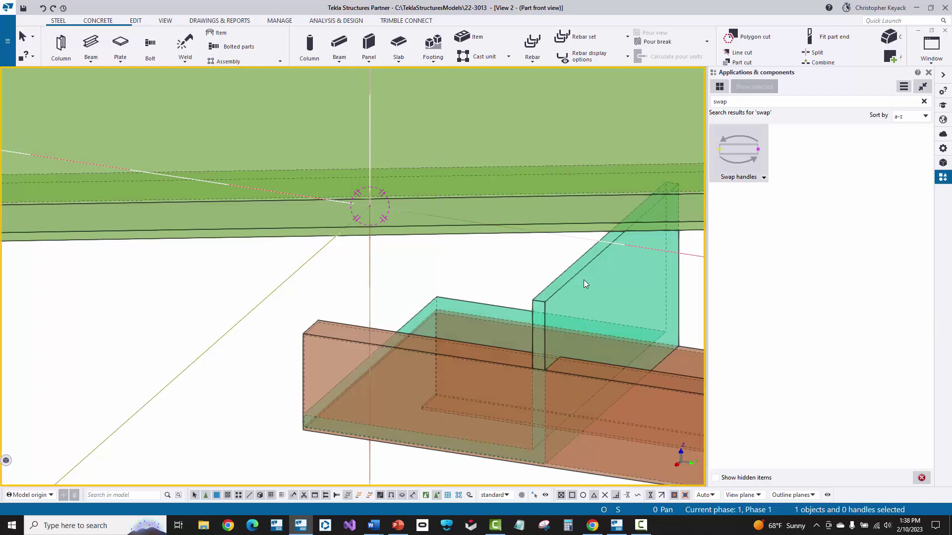
pyautogui.click(583, 278)
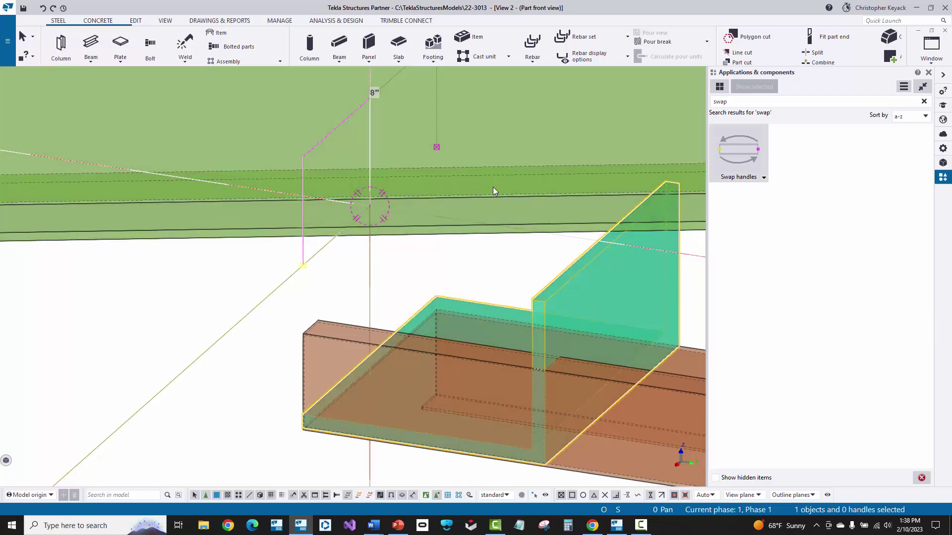
pyautogui.click(732, 148)
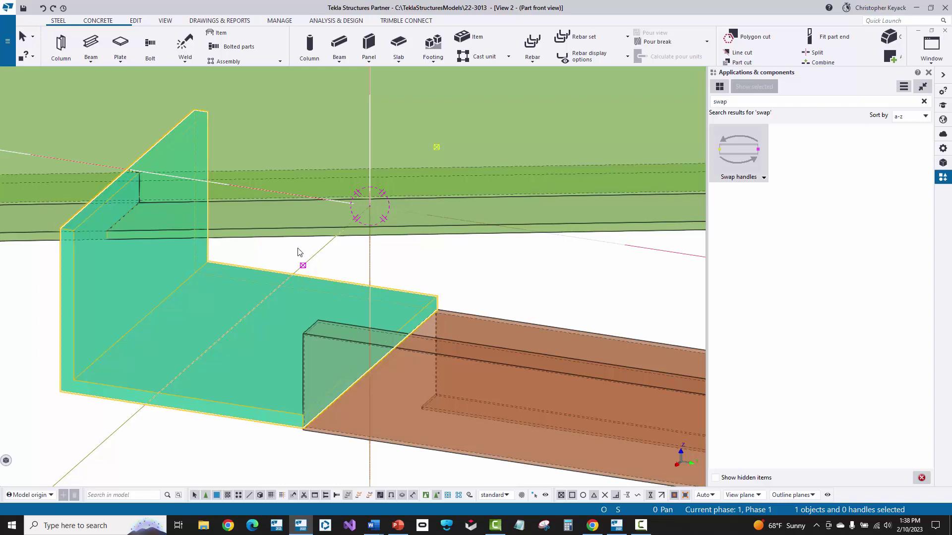
# Step: Set the clip angle's on-plane position to Left and apply the change
pyautogui.doubleClick(77, 280)
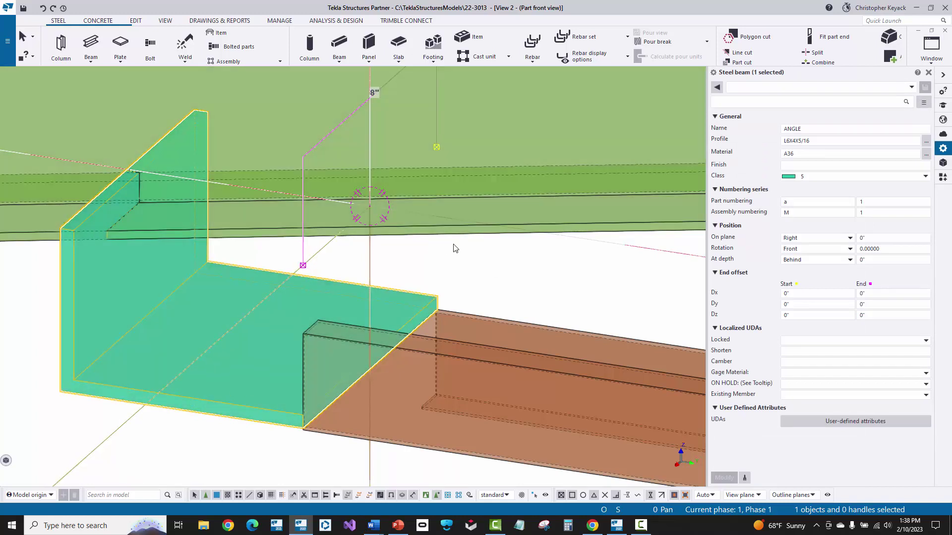
pyautogui.click(809, 242)
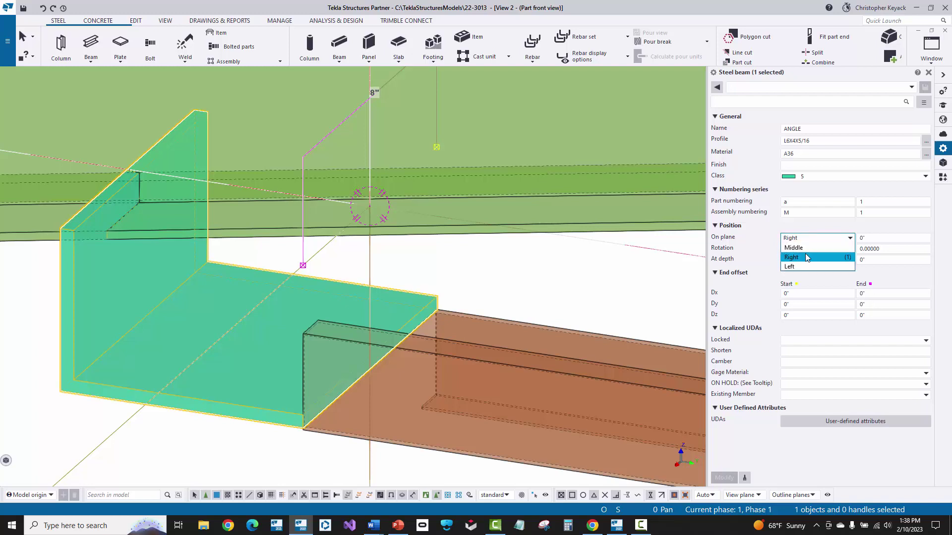
pyautogui.click(790, 266)
pyautogui.click(721, 478)
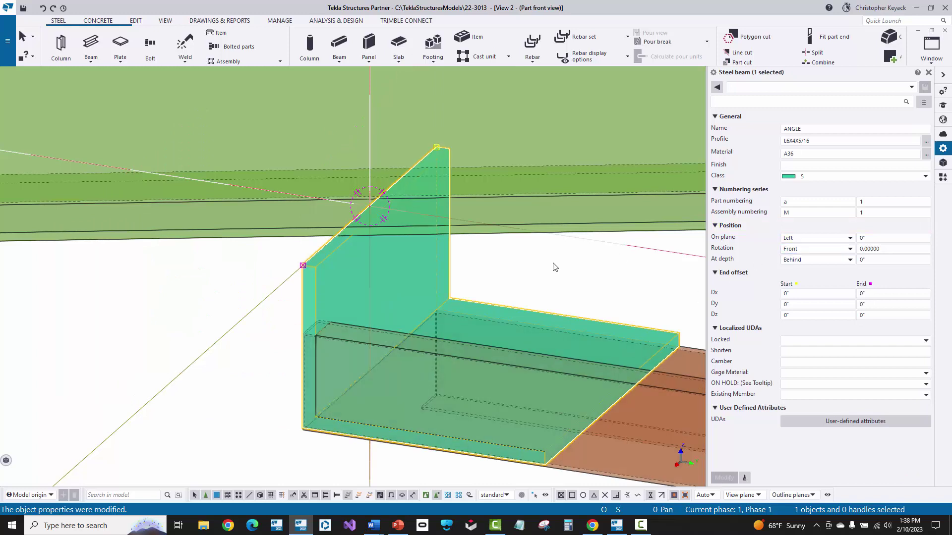
# Step: Create a polygon weld joining the angle to the rafter, running 2" along the angle's top edge from the construction line intersection
pyautogui.moveTo(303, 274)
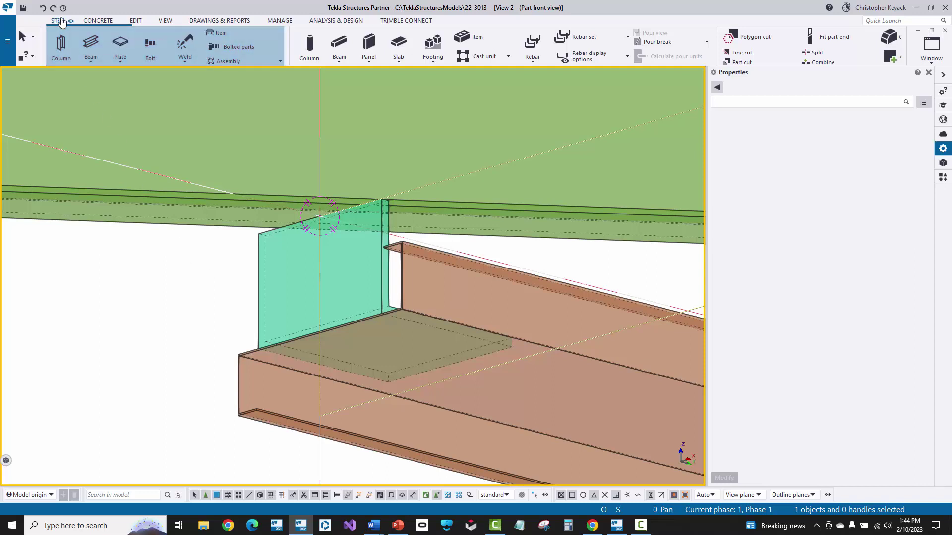
pyautogui.click(190, 65)
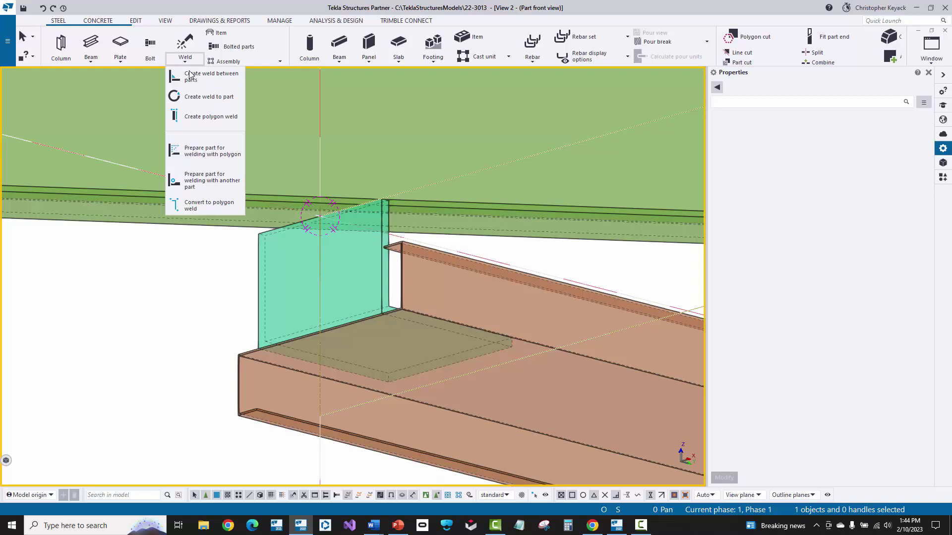
pyautogui.click(214, 118)
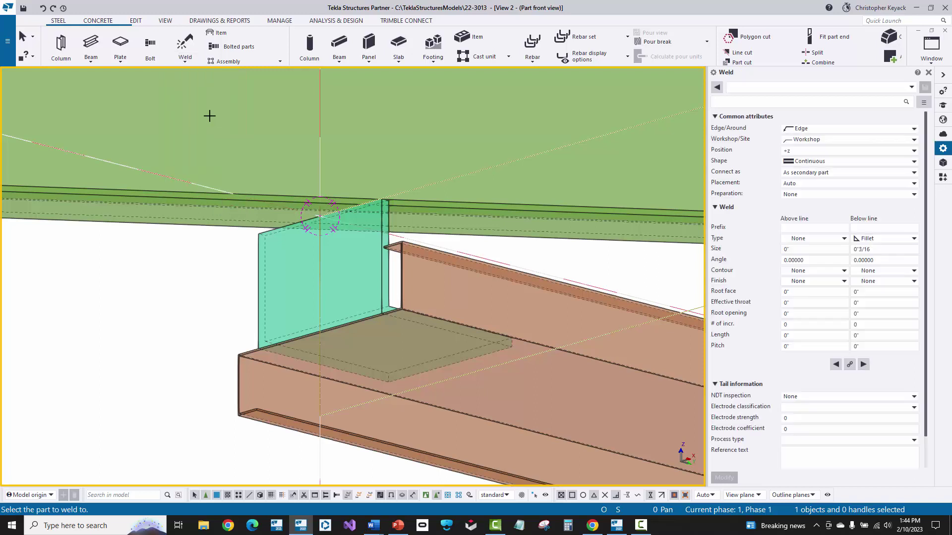
pyautogui.click(172, 194)
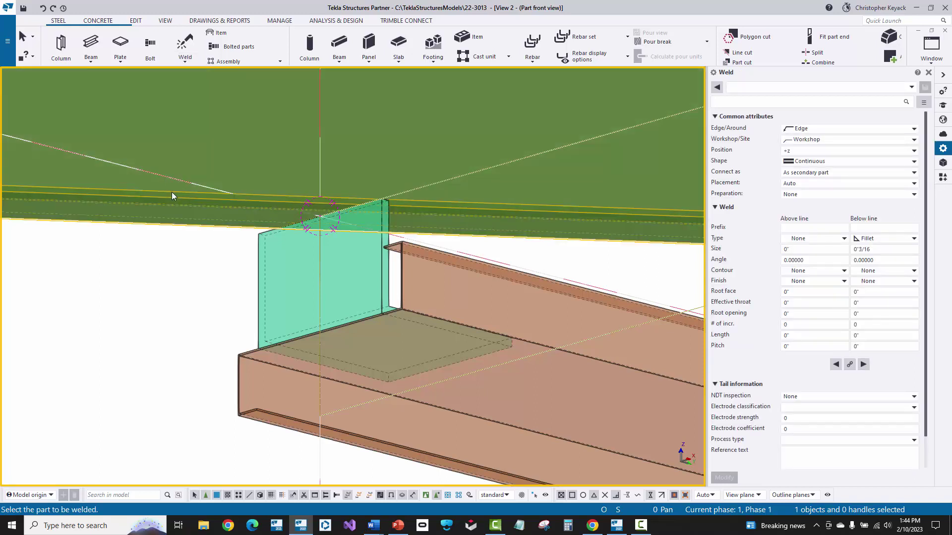
pyautogui.click(259, 271)
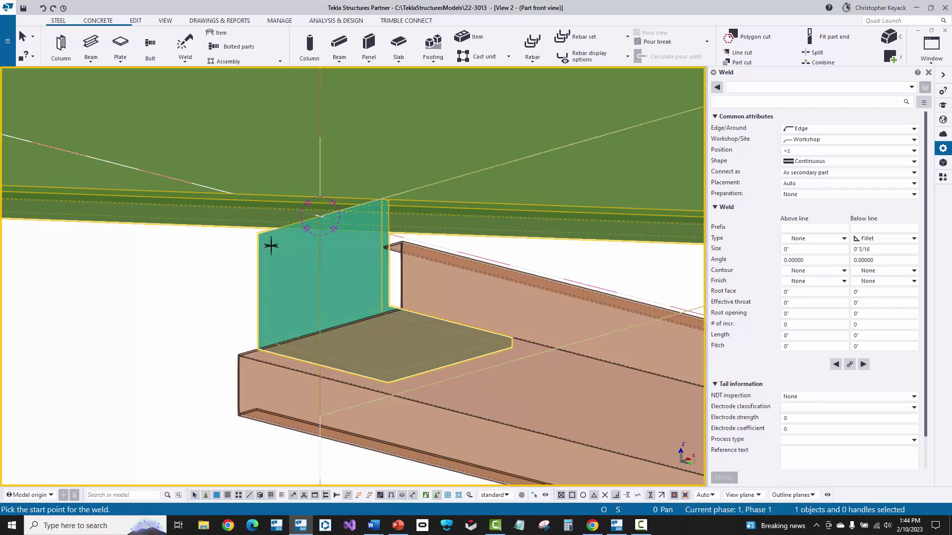
pyautogui.scroll(5, 319, 213)
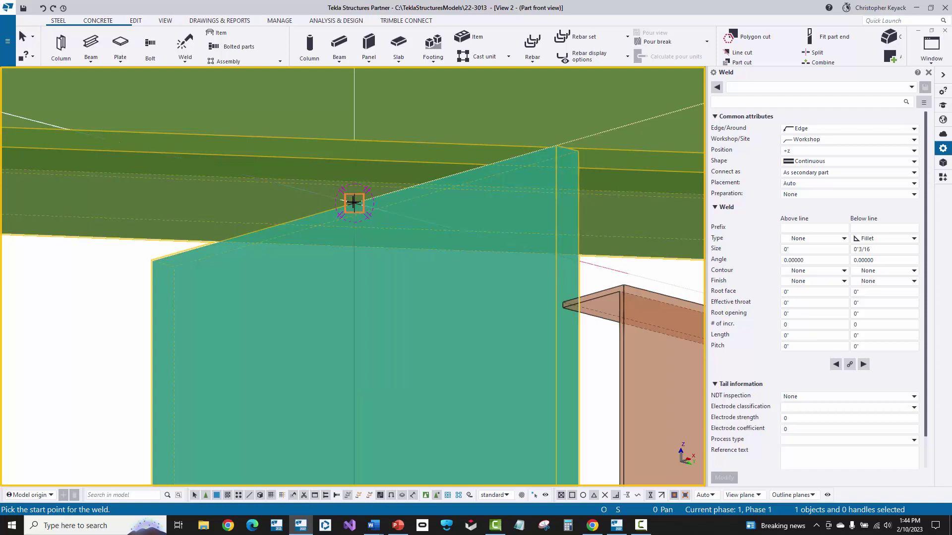
pyautogui.click(354, 203)
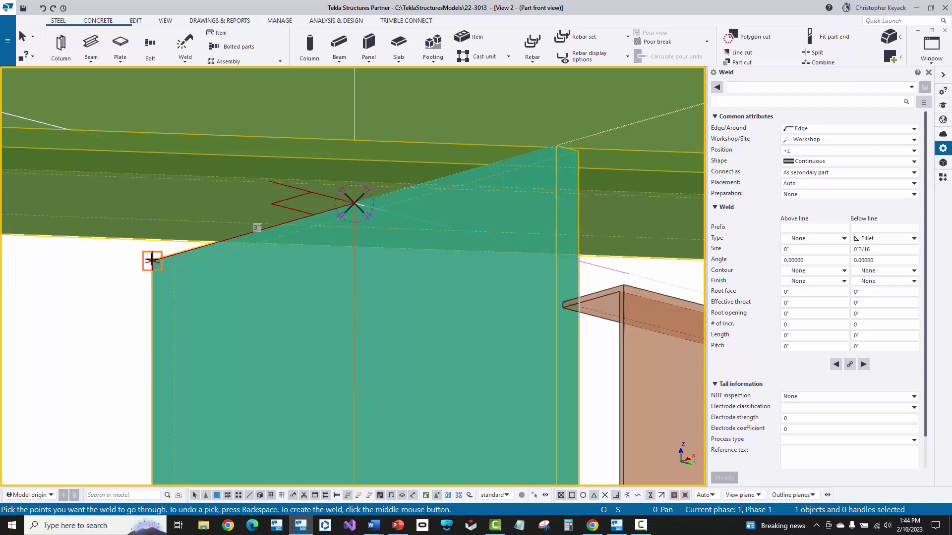
pyautogui.write('2')
pyautogui.press('Return')
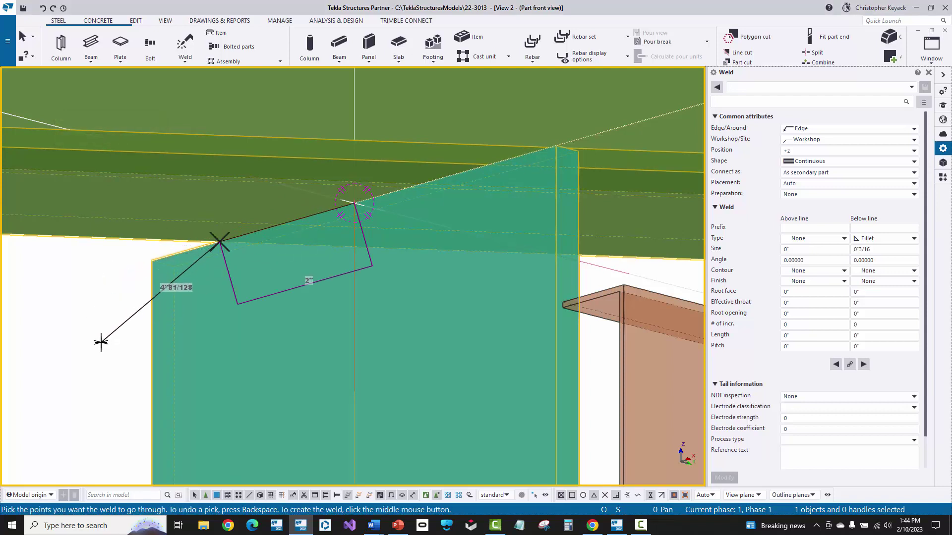
pyautogui.middleClick(95, 372)
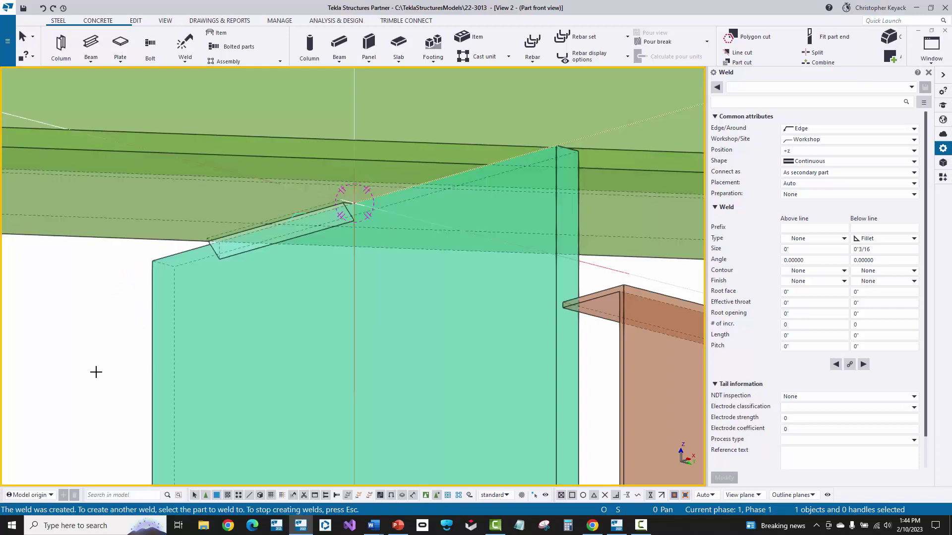
pyautogui.rightClick(89, 281)
pyautogui.click(102, 272)
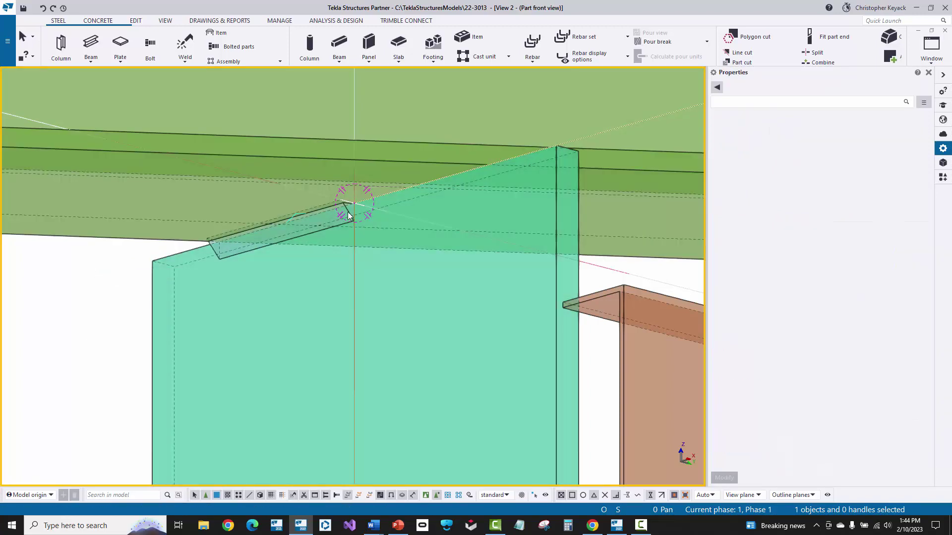
# Step: Select the weld along the clip angle's top edge and examine it from the angle's other side
pyautogui.click(348, 215)
pyautogui.keyDown('ctrl'); pyautogui.moveTo(332, 220); pyautogui.dragTo(151, 313, button='middle'); pyautogui.keyUp('ctrl')
pyautogui.scroll(5, 233, 332)
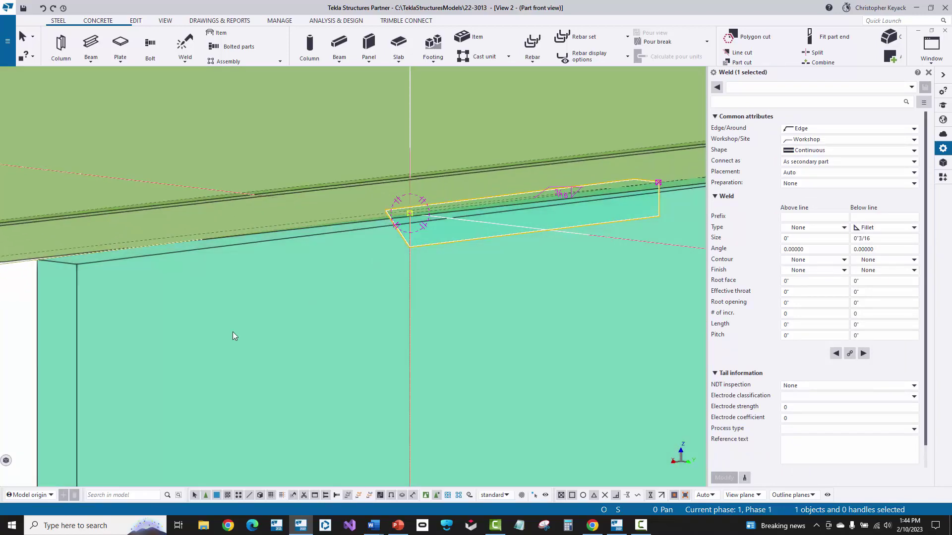
pyautogui.click(21, 322)
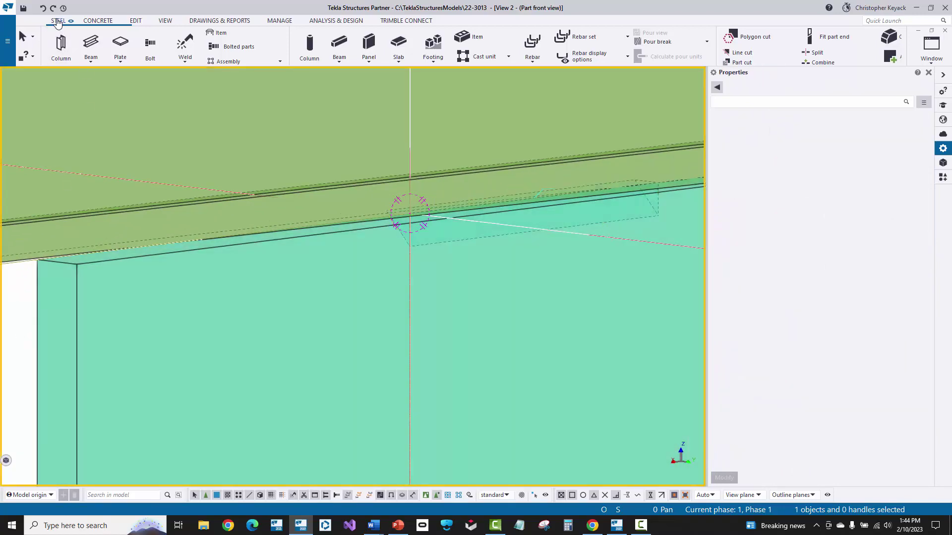
# Step: Start a second polygon weld joining the clip angle to the rafter, beginning at the midpoint of the angle's opposite top edge
pyautogui.click(184, 56)
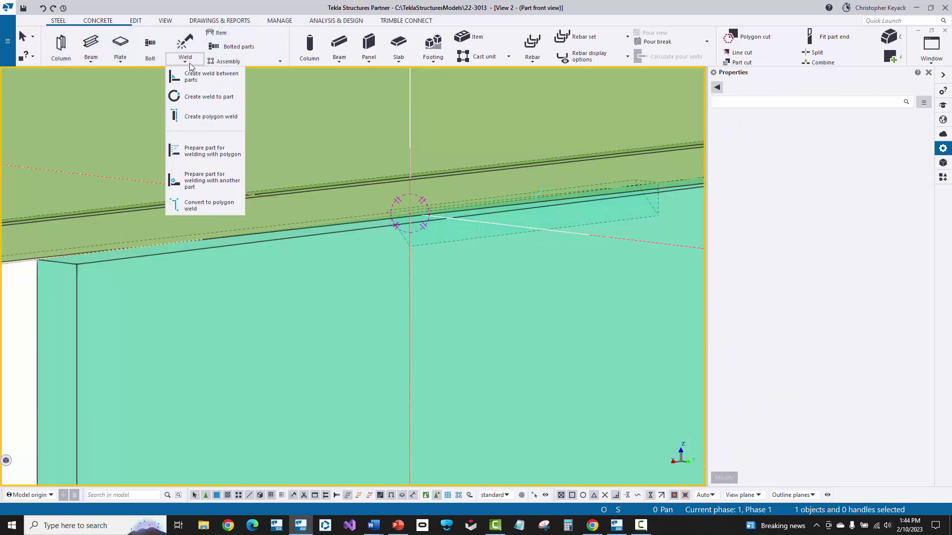
pyautogui.click(190, 116)
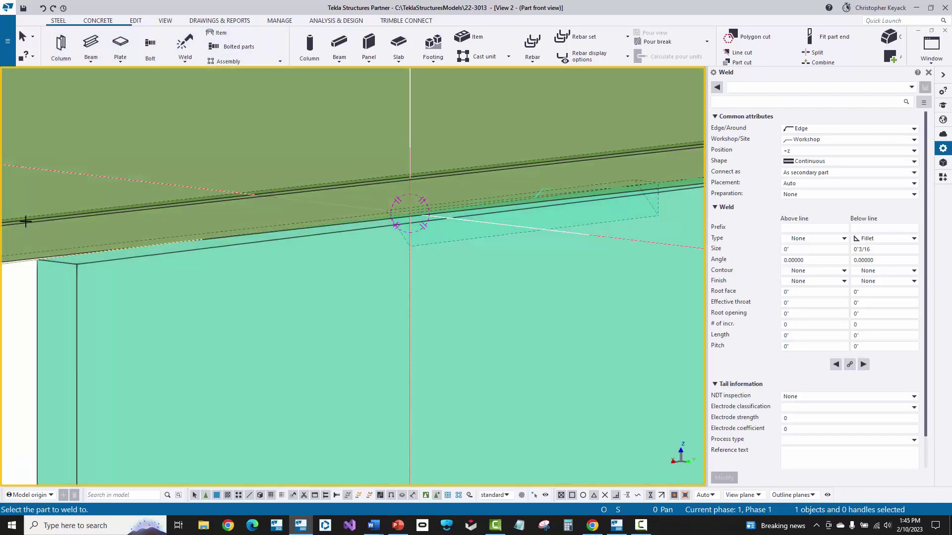
pyautogui.click(26, 221)
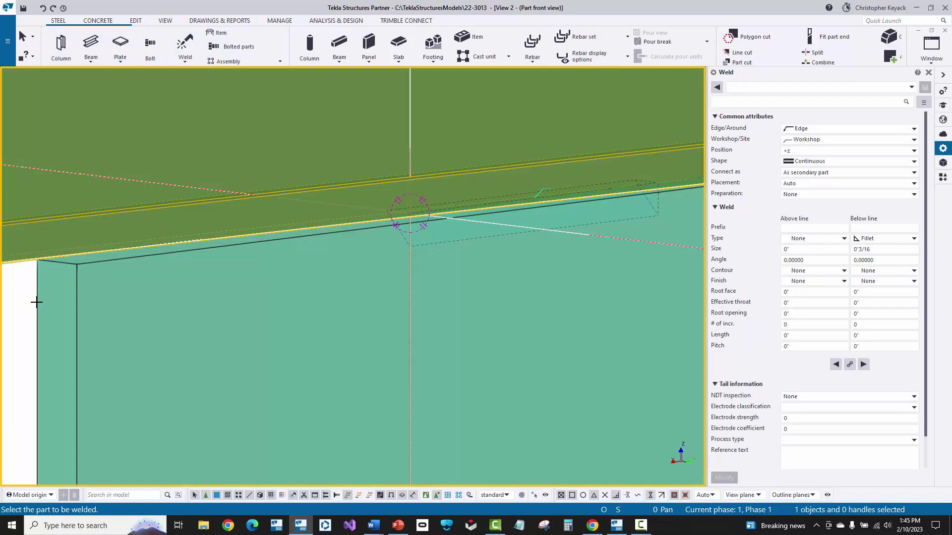
pyautogui.click(36, 302)
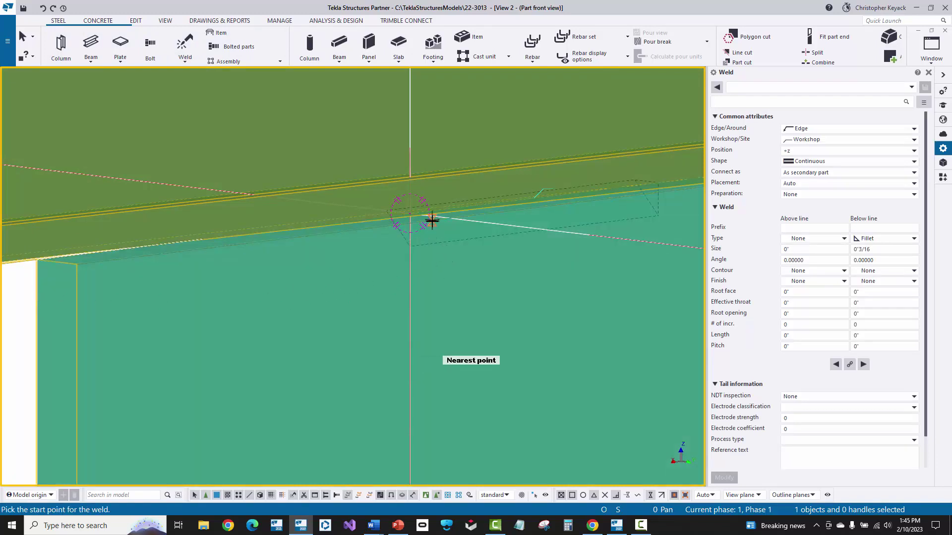
pyautogui.rightClick(334, 232)
pyautogui.click(352, 298)
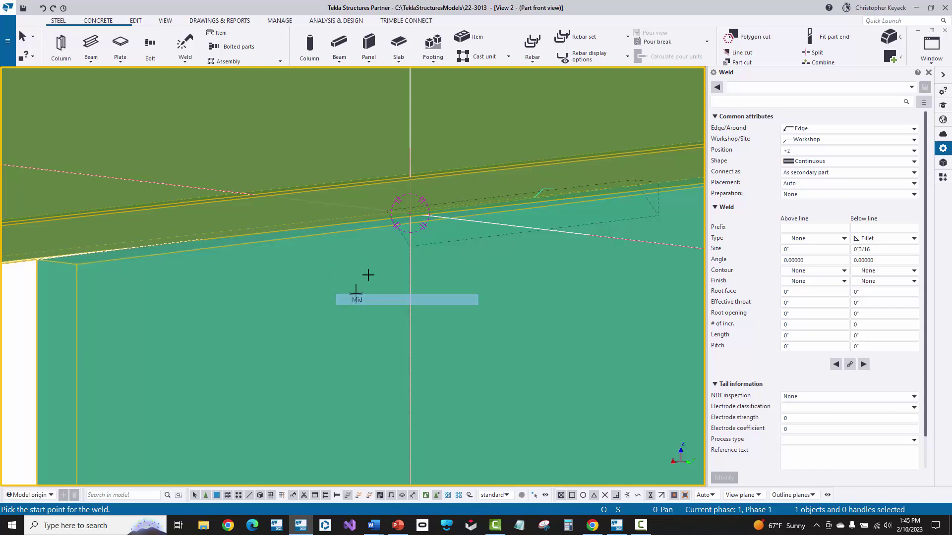
pyautogui.click(449, 218)
# Step: Run the second weld 2" along the angle's top edge, toward the end not covered by the first weld, and create it
pyautogui.keyDown('ctrl'); pyautogui.moveTo(449, 219); pyautogui.dragTo(446, 256, button='middle'); pyautogui.keyUp('ctrl')
pyautogui.keyDown('ctrl'); pyautogui.moveTo(470, 315); pyautogui.dragTo(486, 232, button='middle'); pyautogui.keyUp('ctrl')
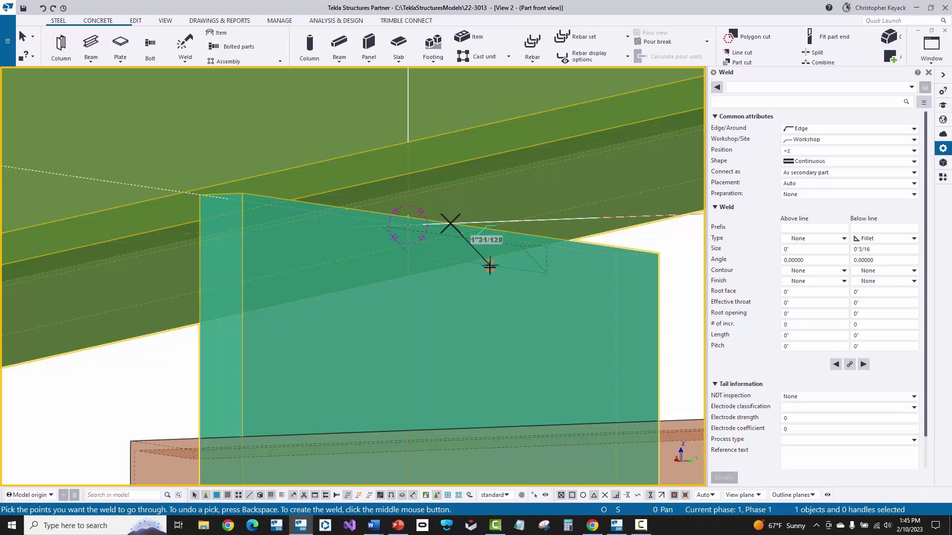
pyautogui.moveTo(299, 255)
pyautogui.keyDown('ctrl'); pyautogui.mouseDown(button='middle')
pyautogui.moveTo(286, 284)
pyautogui.moveTo(268, 288)
pyautogui.moveTo(290, 255)
pyautogui.mouseUp(button='middle'); pyautogui.keyUp('ctrl')
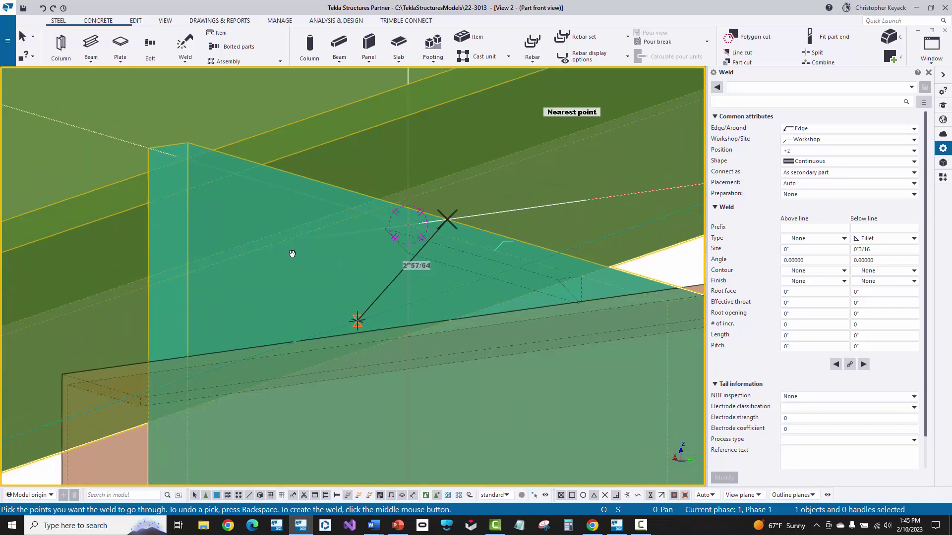
pyautogui.keyDown('ctrl'); pyautogui.moveTo(314, 198); pyautogui.dragTo(312, 237, button='middle'); pyautogui.keyUp('ctrl')
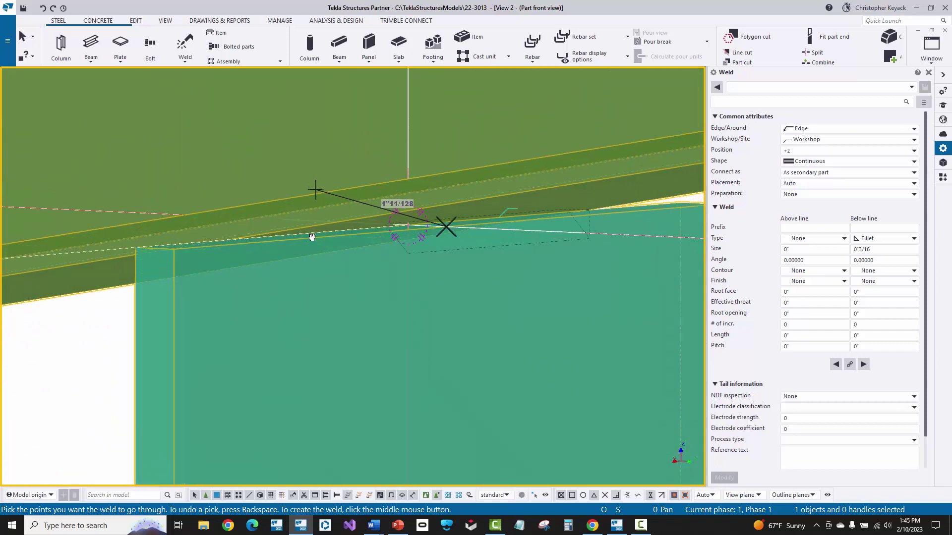
pyautogui.keyDown('ctrl'); pyautogui.moveTo(174, 251); pyautogui.dragTo(164, 280, button='middle'); pyautogui.keyUp('ctrl')
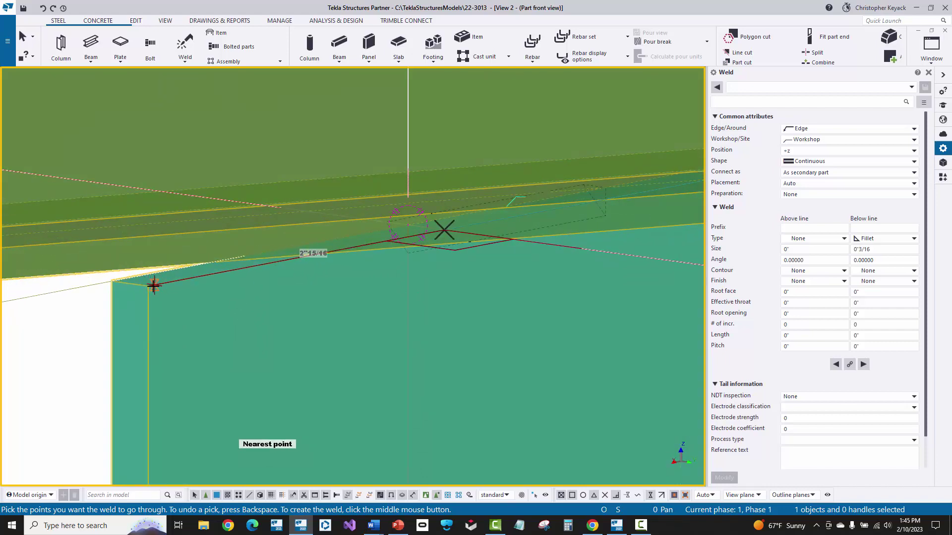
pyautogui.write('2')
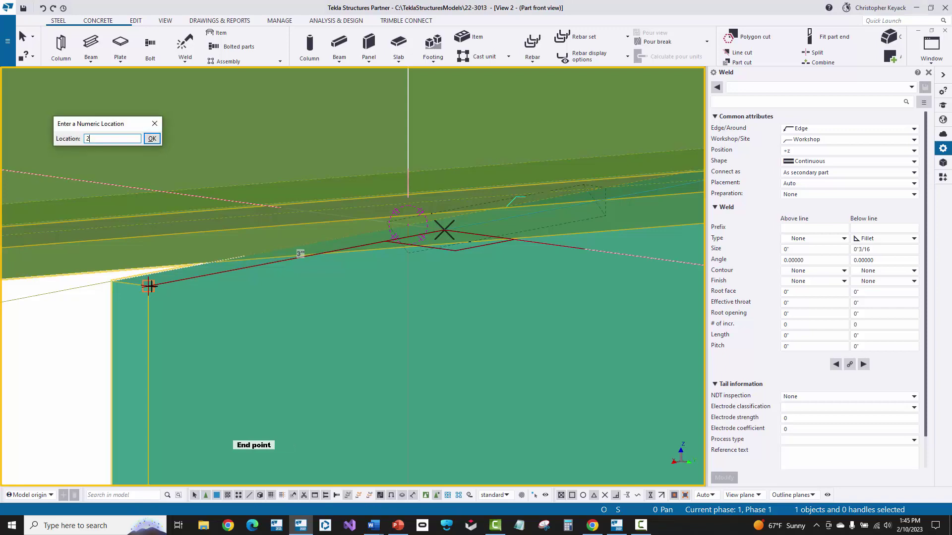
pyautogui.press('Return')
pyautogui.keyDown('ctrl'); pyautogui.moveTo(148, 282); pyautogui.dragTo(255, 315, button='middle'); pyautogui.keyUp('ctrl')
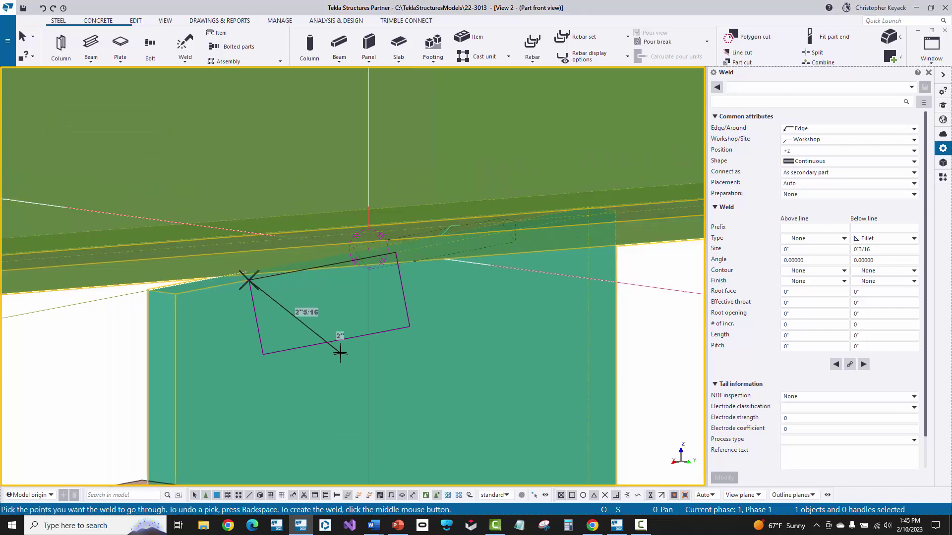
pyautogui.keyDown('ctrl'); pyautogui.moveTo(340, 351); pyautogui.dragTo(337, 306, button='middle'); pyautogui.keyUp('ctrl')
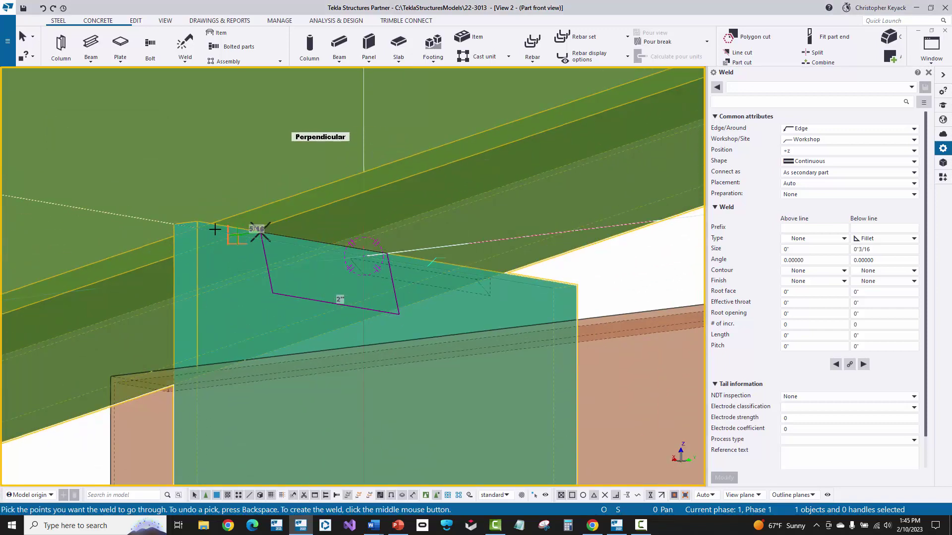
pyautogui.middleClick(261, 153)
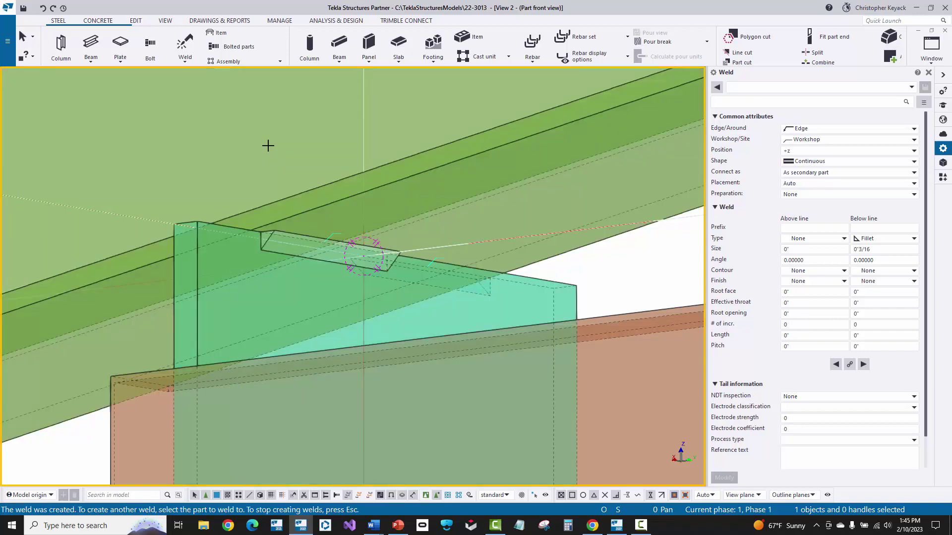
pyautogui.rightClick(281, 124)
pyautogui.click(297, 128)
# Step: Select the second weld and check its placement on the angle
pyautogui.keyDown('ctrl'); pyautogui.moveTo(255, 202); pyautogui.dragTo(207, 326, button='middle'); pyautogui.keyUp('ctrl')
pyautogui.click(339, 261)
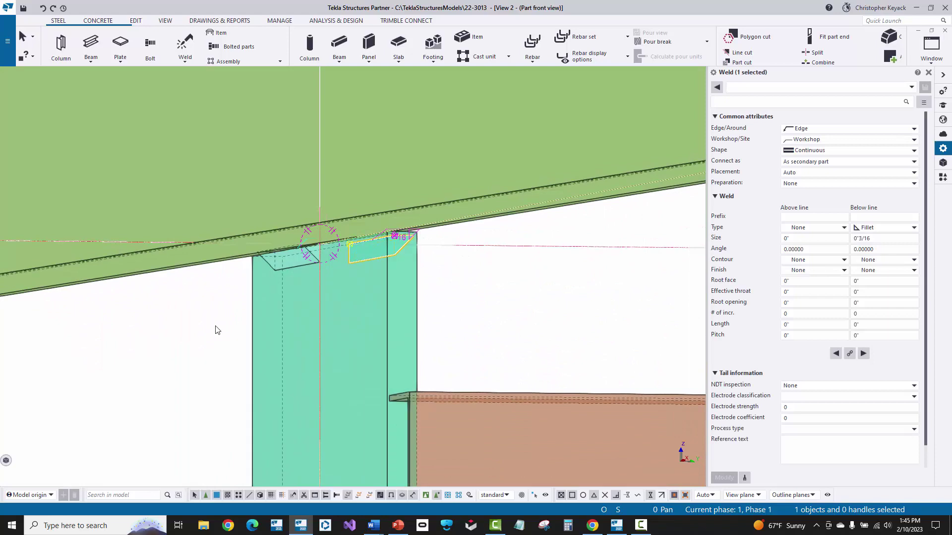
pyautogui.click(207, 325)
pyautogui.hotkey('ctrl', 'p')
# Step: Inquire the rafter's assembly information to check that the clip angle is included, and close the report
pyautogui.click(379, 257)
pyautogui.keyDown('ctrl'); pyautogui.moveTo(377, 258); pyautogui.dragTo(370, 364, button='middle'); pyautogui.keyUp('ctrl')
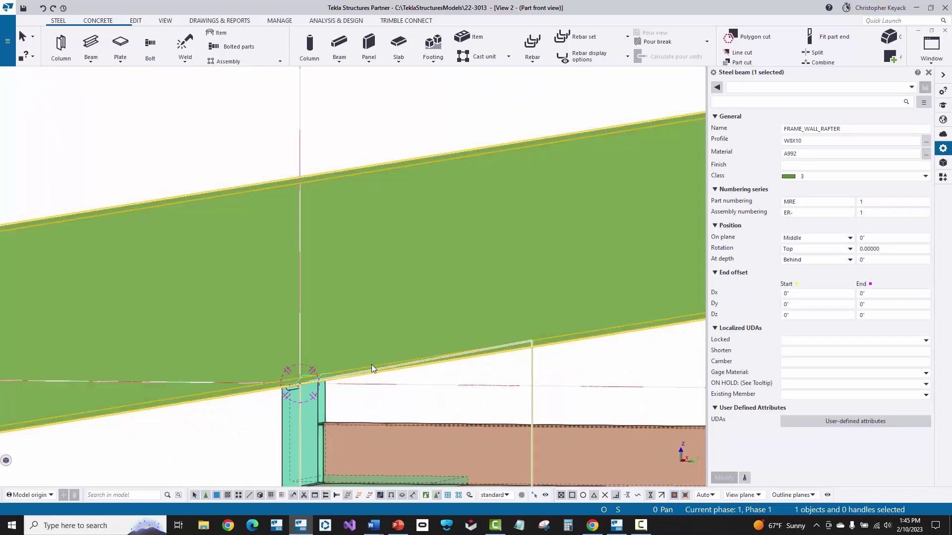
pyautogui.rightClick(372, 150)
pyautogui.moveTo(404, 189)
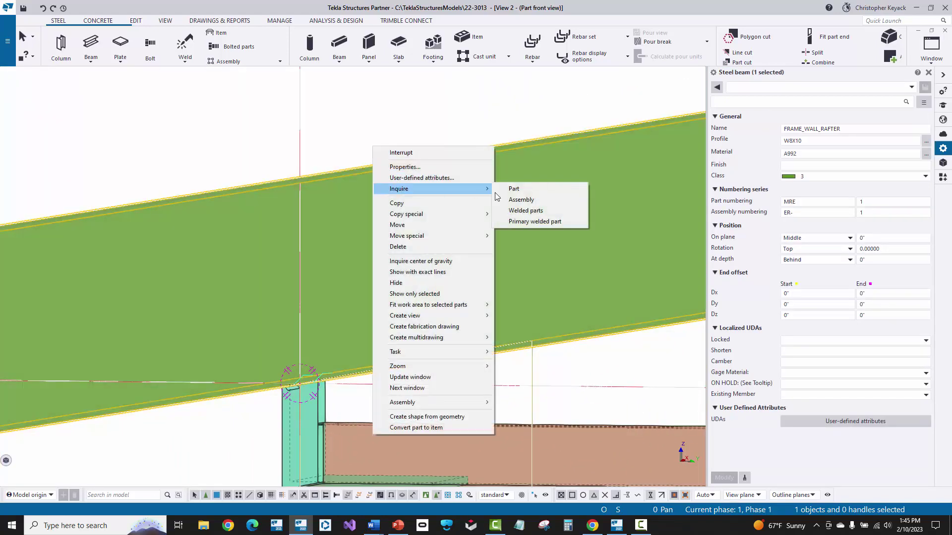
pyautogui.click(513, 200)
pyautogui.moveTo(397, 246); pyautogui.dragTo(167, 372, button='middle')
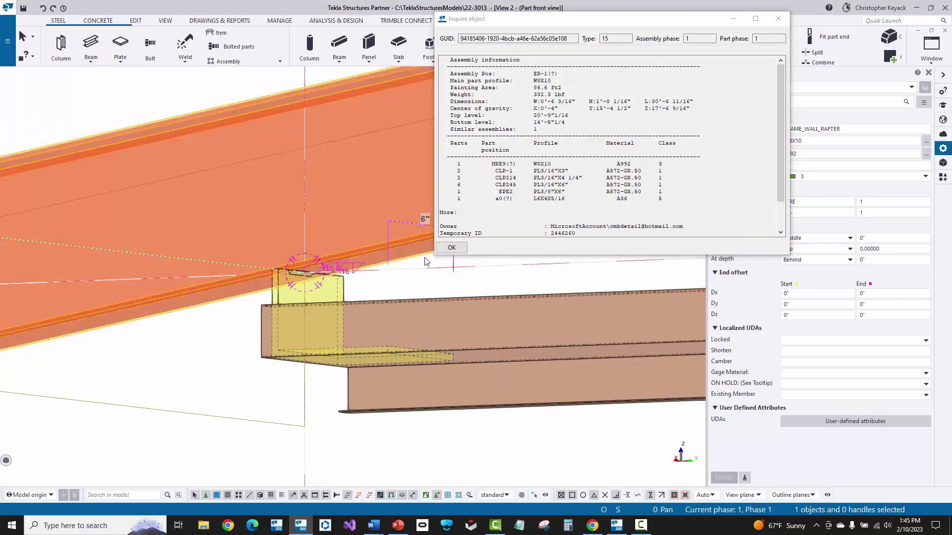
pyautogui.click(451, 247)
pyautogui.click(540, 271)
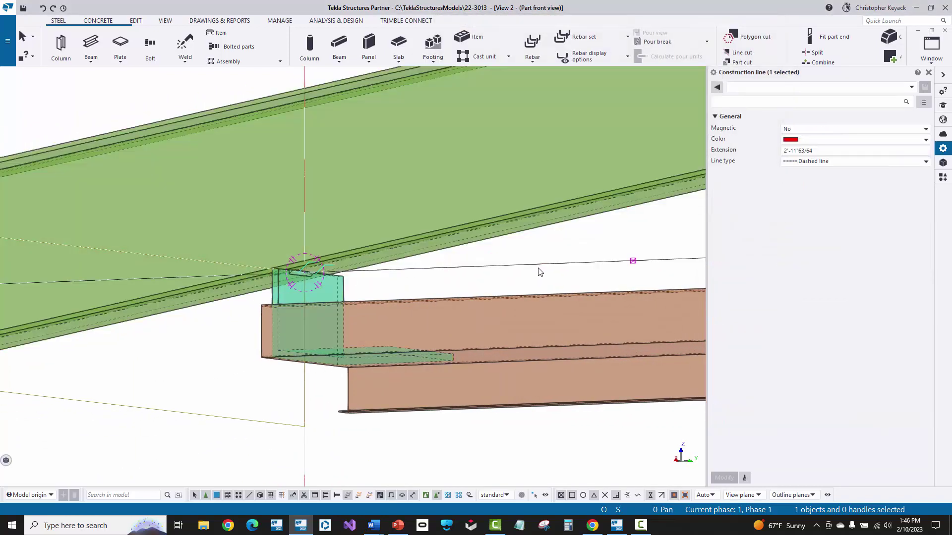
# Step: Show the connection in plane view and examine how the two welds meet the rafter's sloping bottom edge
pyautogui.hotkey('ctrl', 'p')
pyautogui.scroll(5, 410, 310)
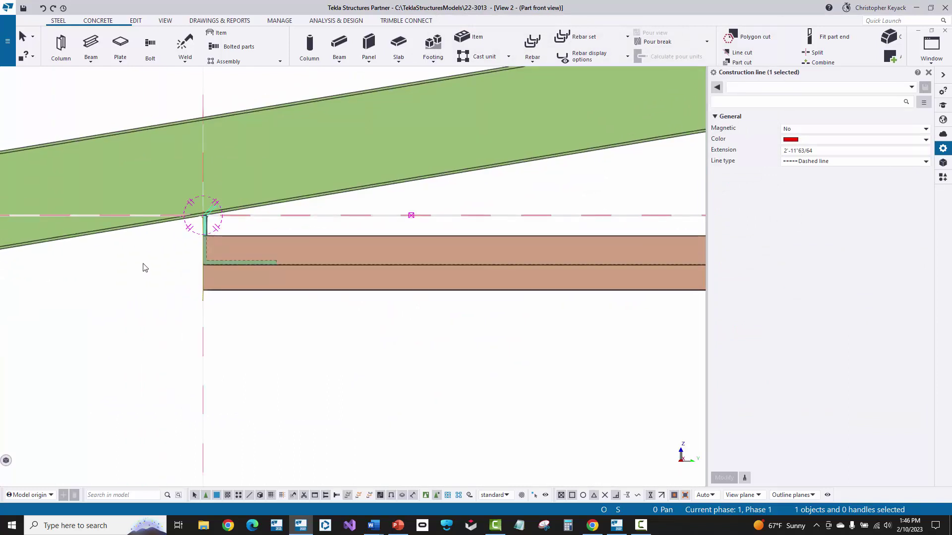
pyautogui.scroll(6, 198, 244)
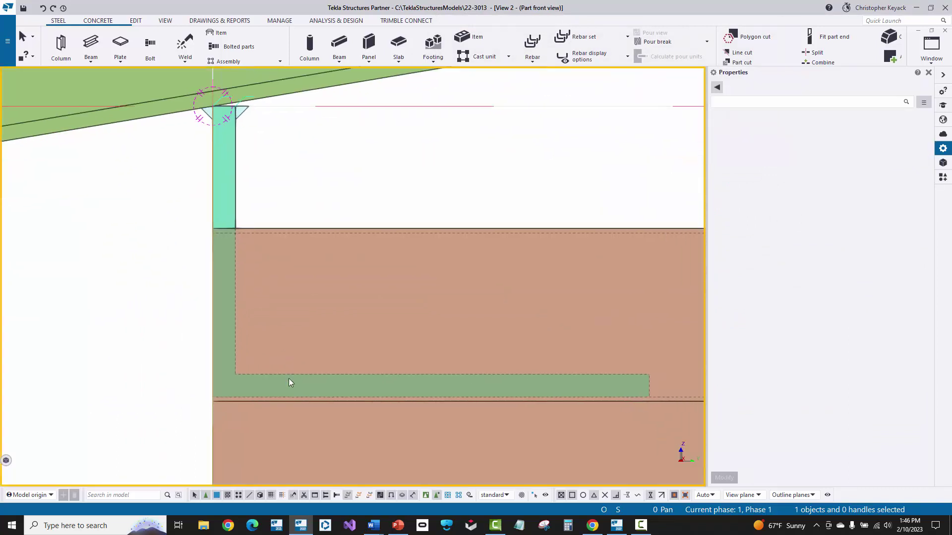
pyautogui.scroll(4, 318, 333)
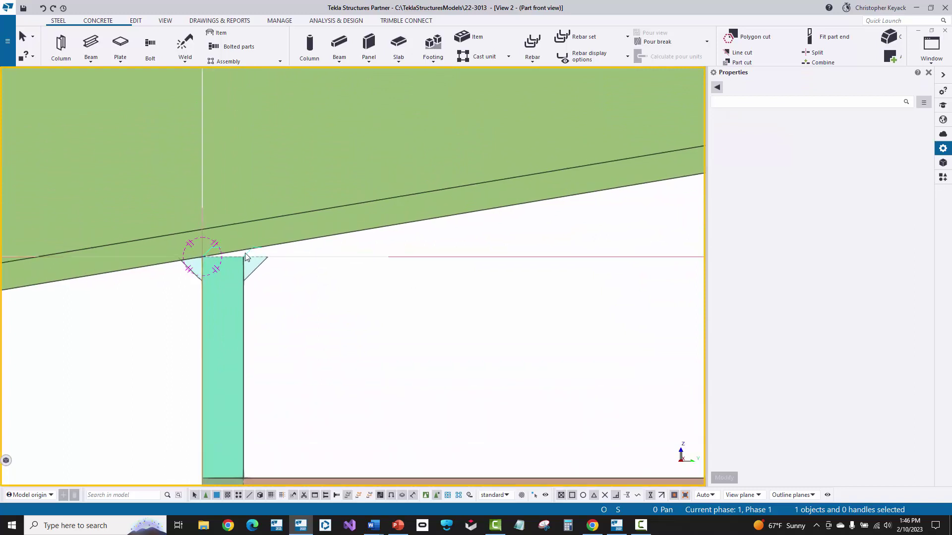
# Step: Try to move the girt-side weld from the angle's top corner straight up to the rafter's bottom edge
pyautogui.click(255, 265)
pyautogui.scroll(2, 313, 269)
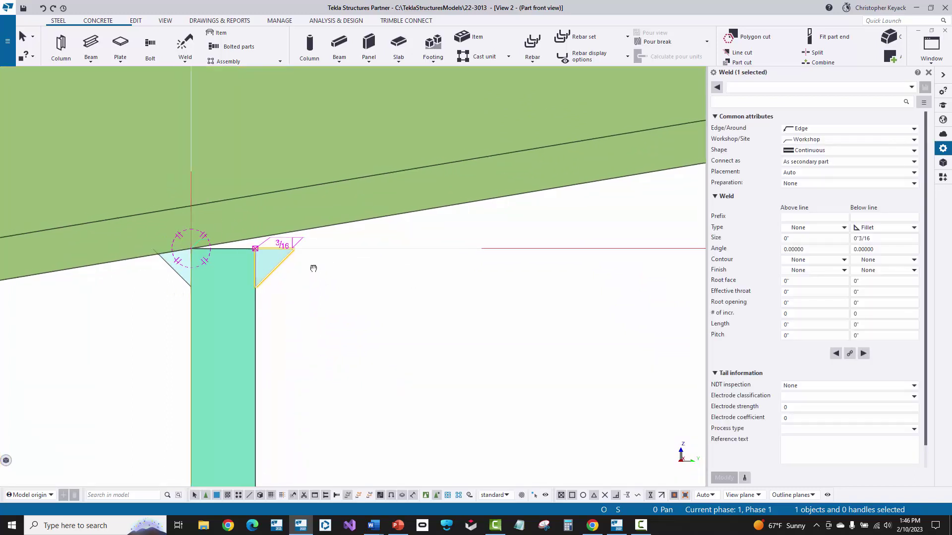
pyautogui.scroll(1, 255, 253)
pyautogui.rightClick(332, 308)
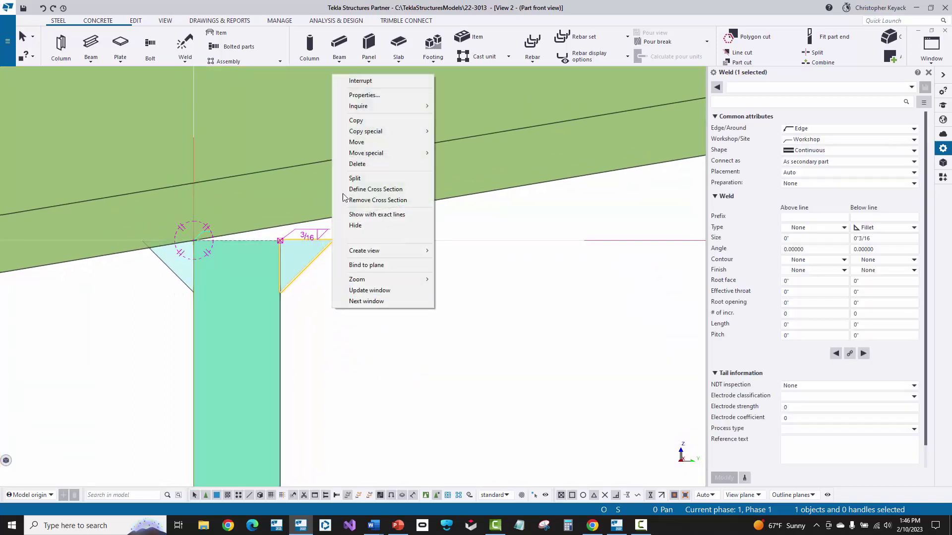
pyautogui.click(357, 142)
pyautogui.scroll(1, 283, 246)
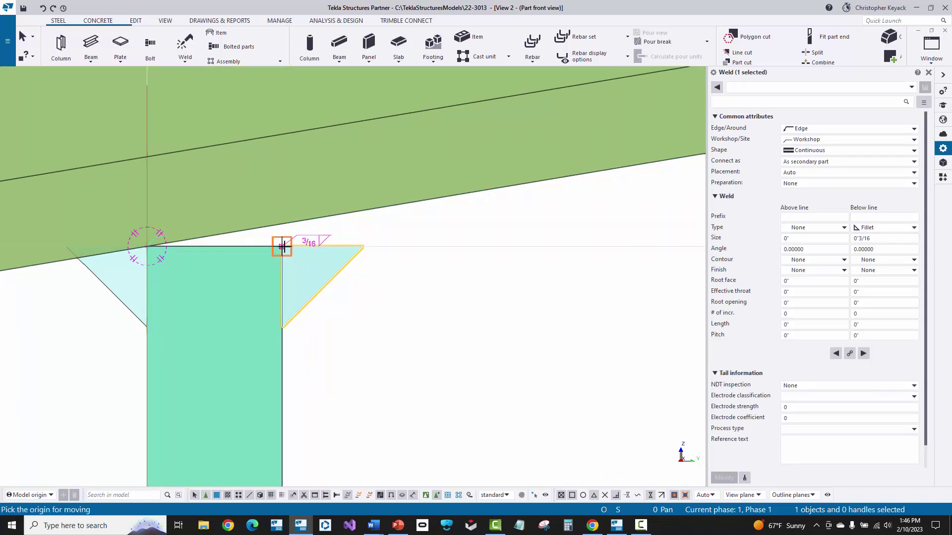
pyautogui.click(282, 247)
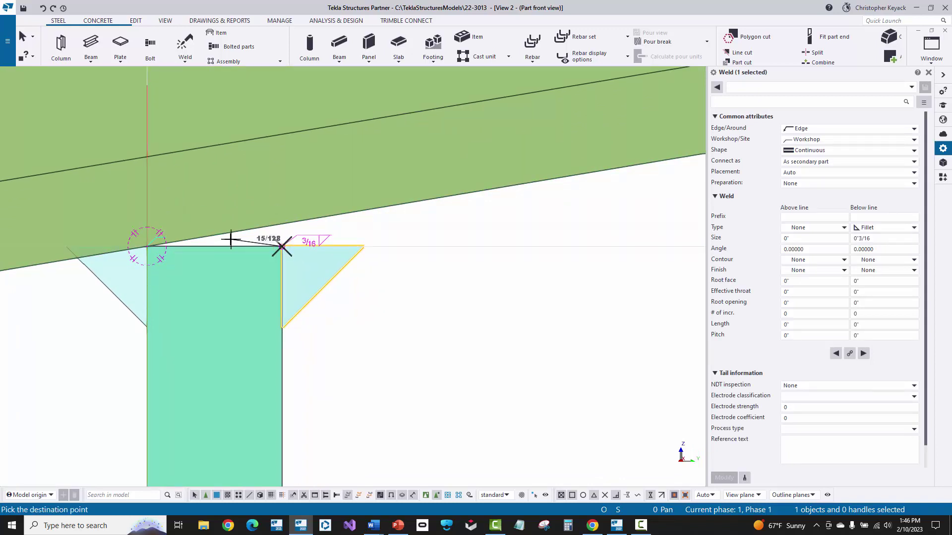
pyautogui.scroll(1, 230, 238)
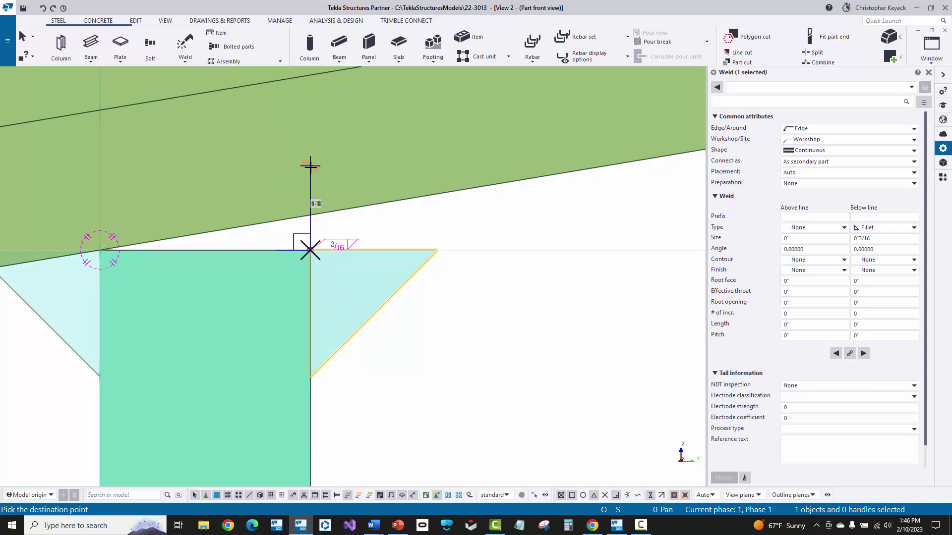
pyautogui.click(311, 214)
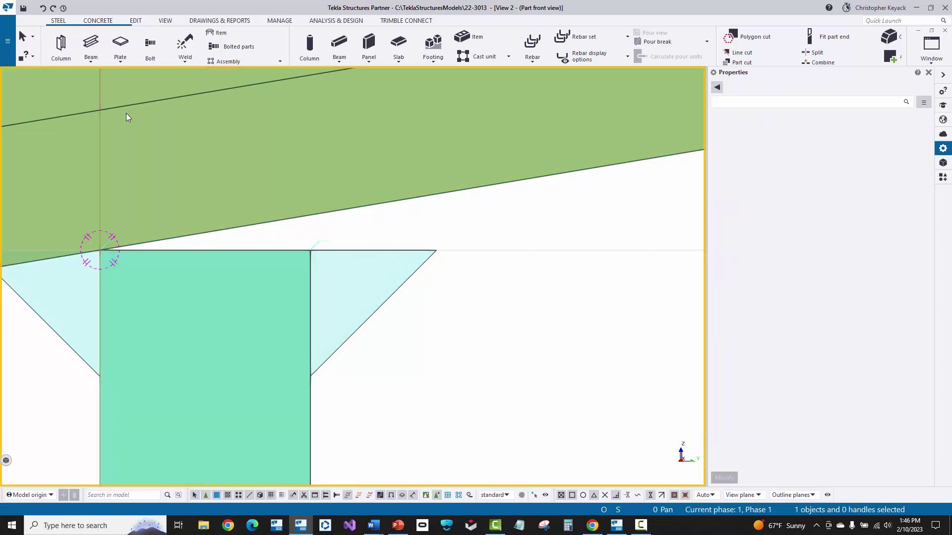
# Step: Draw a vertical construction line from the angle's girt-side top corner up past the rafter's bottom edge
pyautogui.click(136, 21)
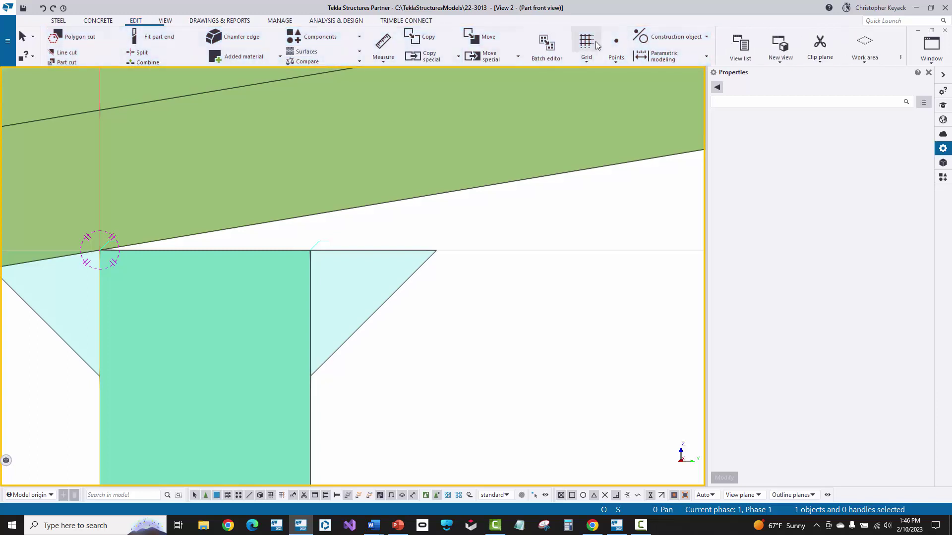
pyautogui.click(648, 39)
pyautogui.click(659, 59)
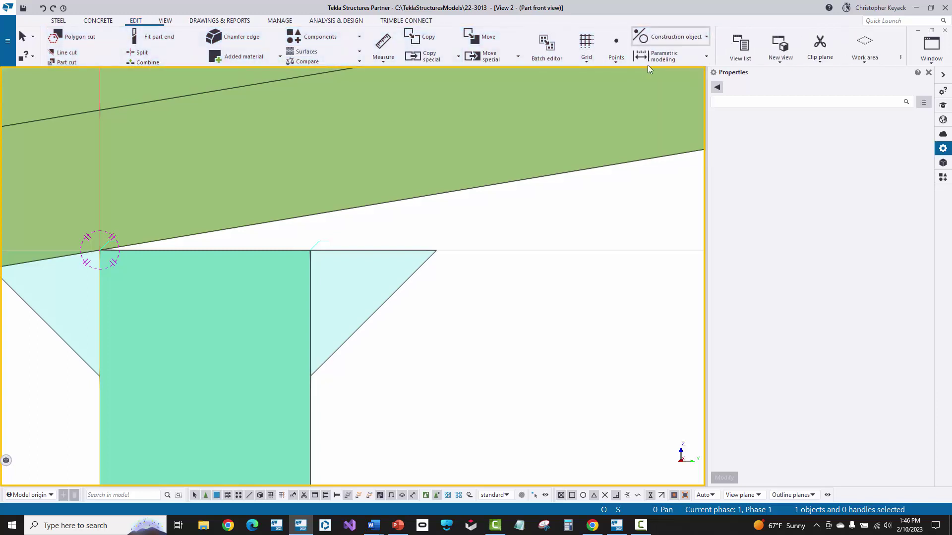
pyautogui.click(311, 251)
pyautogui.click(311, 165)
pyautogui.press('Escape')
# Step: Move the girt-side weld straight up from the angle's top corner to the intersection of the construction line and the rafter's bottom edge
pyautogui.click(344, 250)
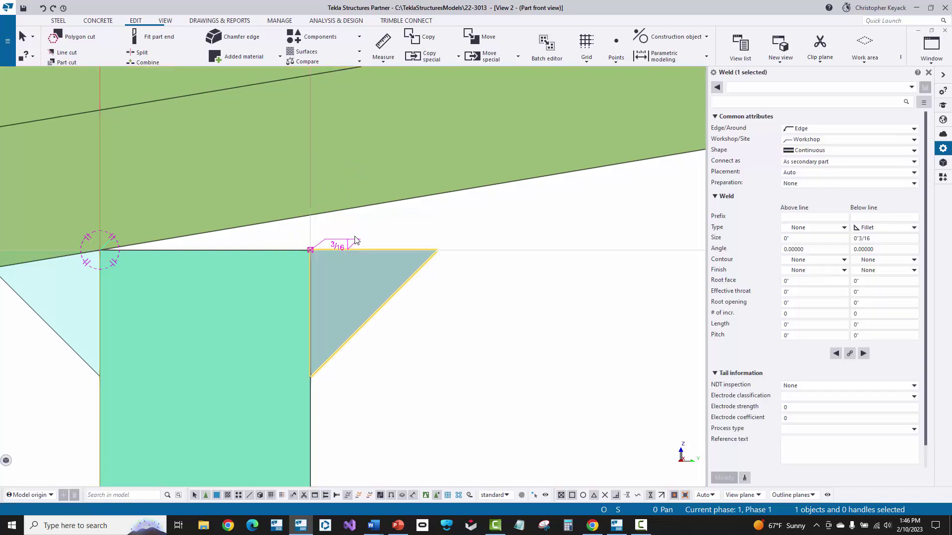
pyautogui.rightClick(360, 225)
pyautogui.click(366, 286)
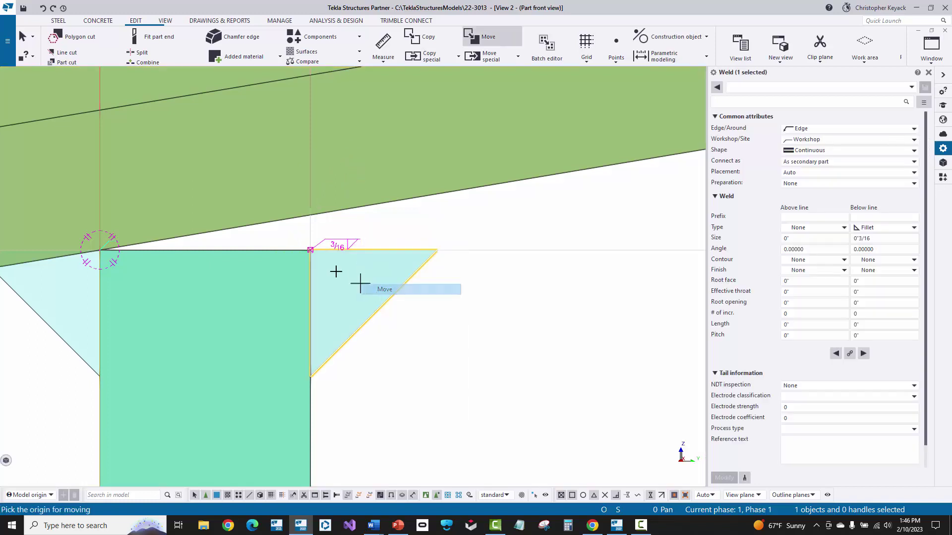
pyautogui.click(310, 250)
pyautogui.rightClick(308, 217)
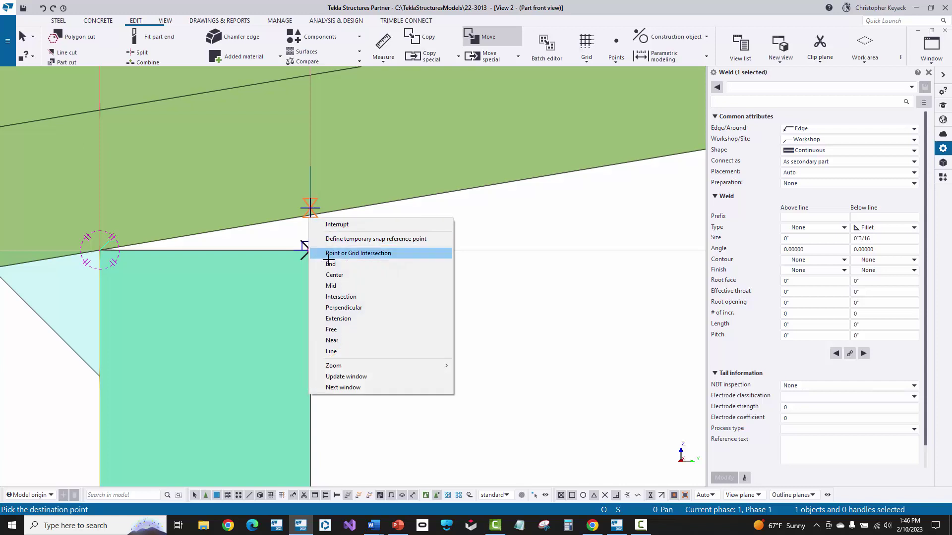
pyautogui.click(313, 283)
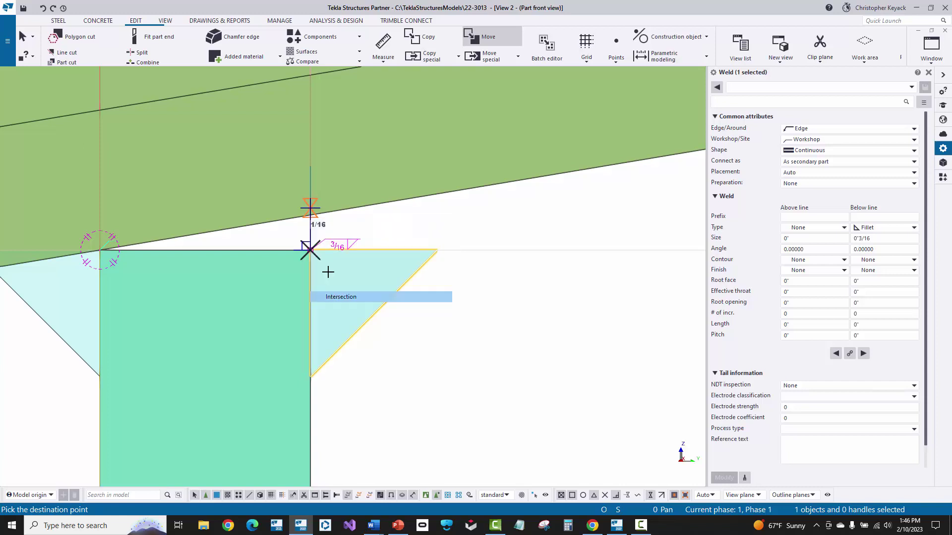
pyautogui.click(310, 215)
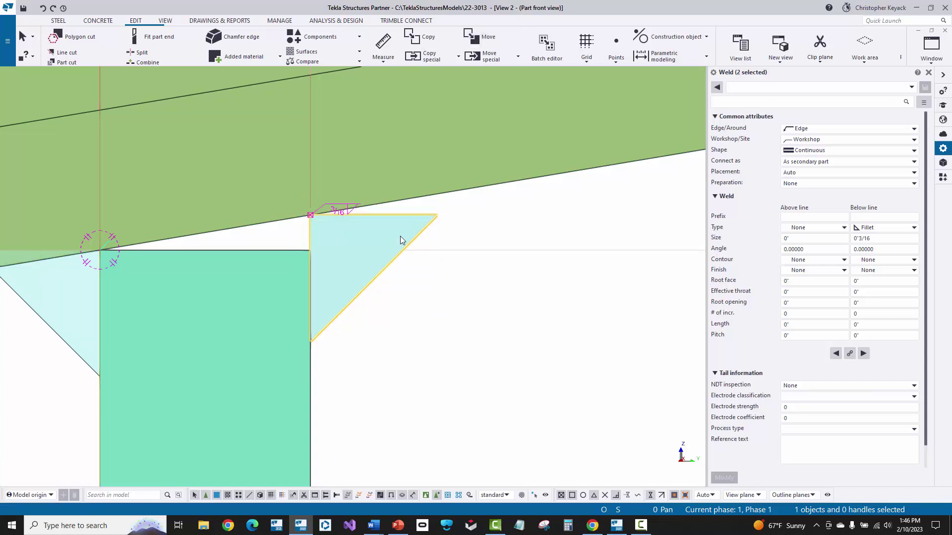
# Step: Set the below-line fillet size of both welds to 1/4"
pyautogui.press('Tab')
pyautogui.write('1')
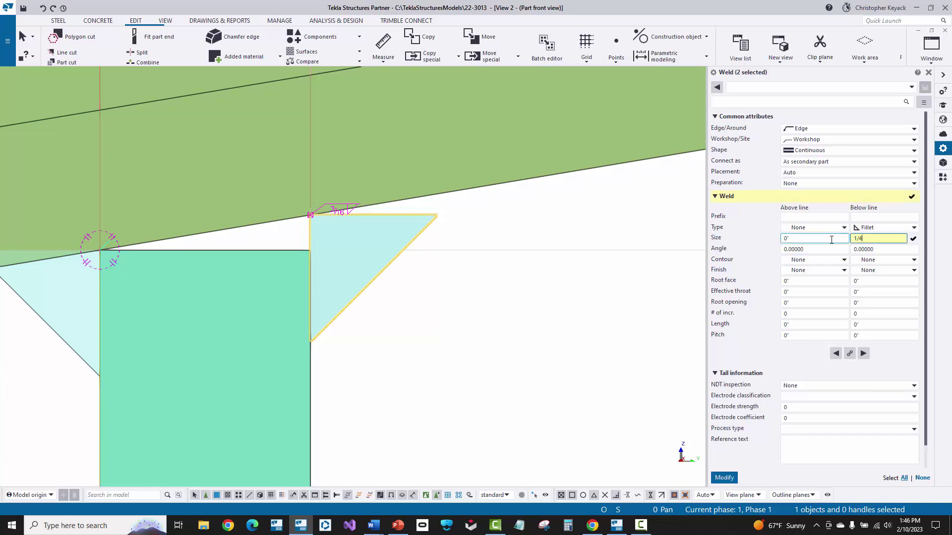
pyautogui.press('Return')
pyautogui.scroll(-5, 393, 310)
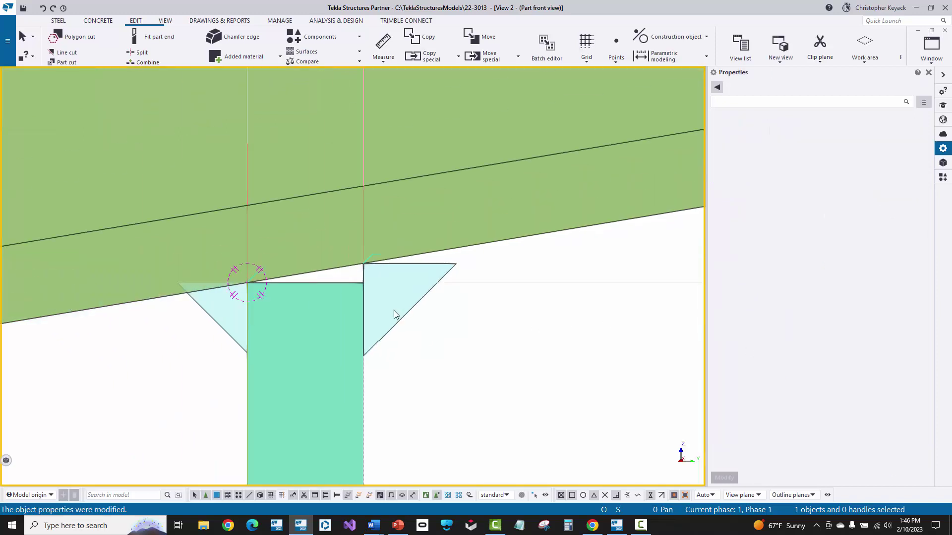
pyautogui.scroll(-2, 327, 242)
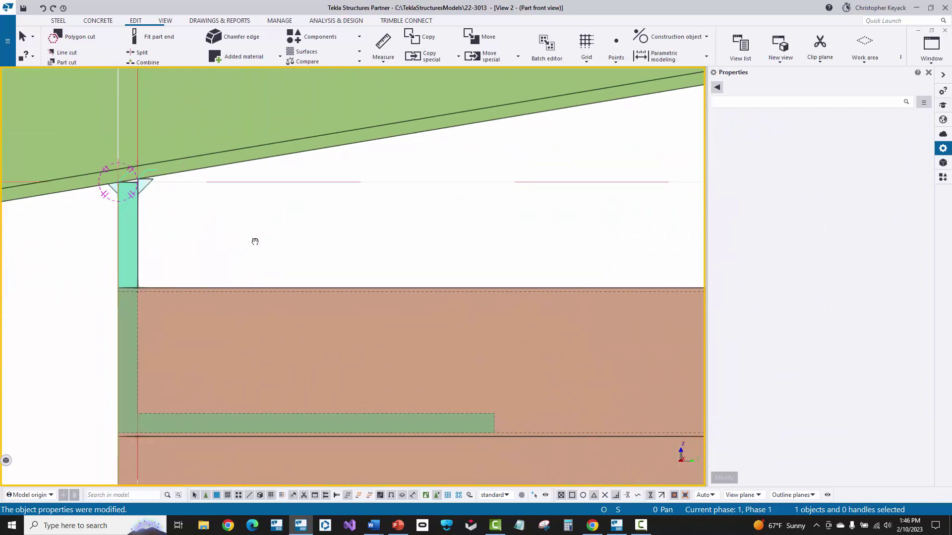
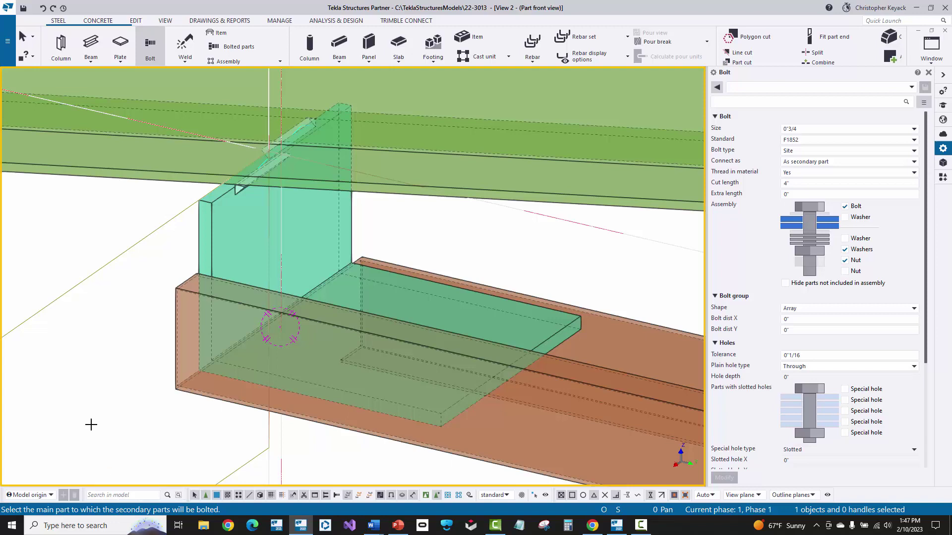
# Step: Assign the clip angle as the main part and the girt as the secondary part of a new bolt group
pyautogui.moveTo(308, 286); pyautogui.dragTo(232, 289, button='middle')
pyautogui.click(274, 226)
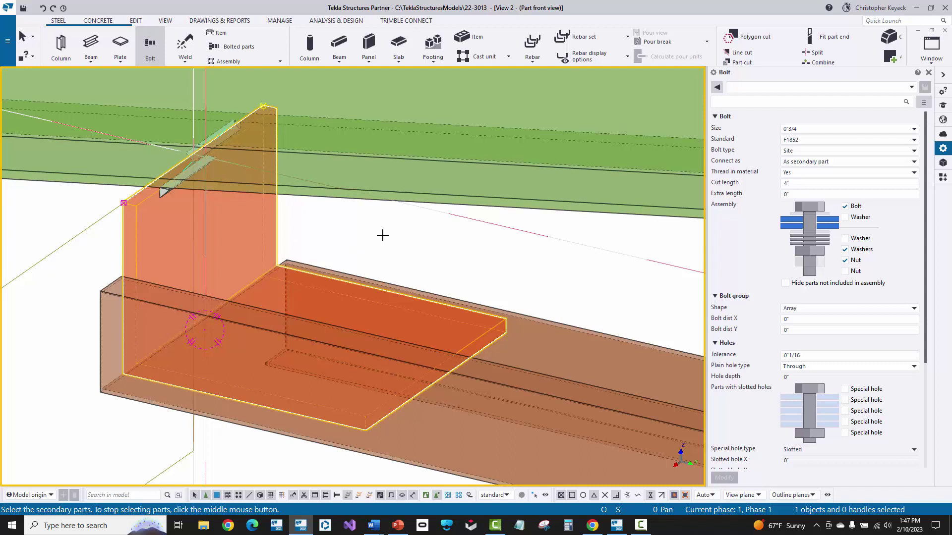
pyautogui.click(541, 319)
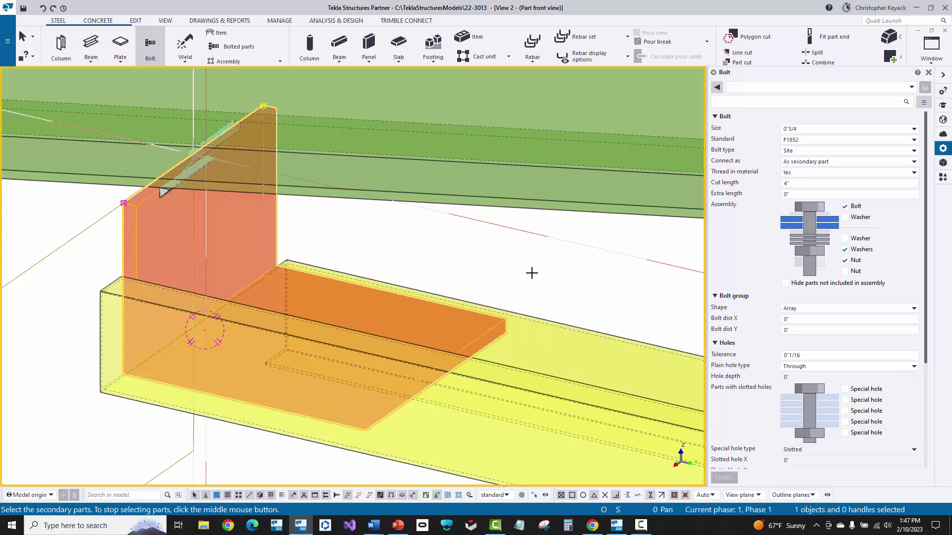
pyautogui.scroll(-2, 236, 349)
pyautogui.keyDown('ctrl'); pyautogui.moveTo(179, 365); pyautogui.dragTo(106, 329, button='middle'); pyautogui.keyUp('ctrl')
pyautogui.scroll(2, 67, 456)
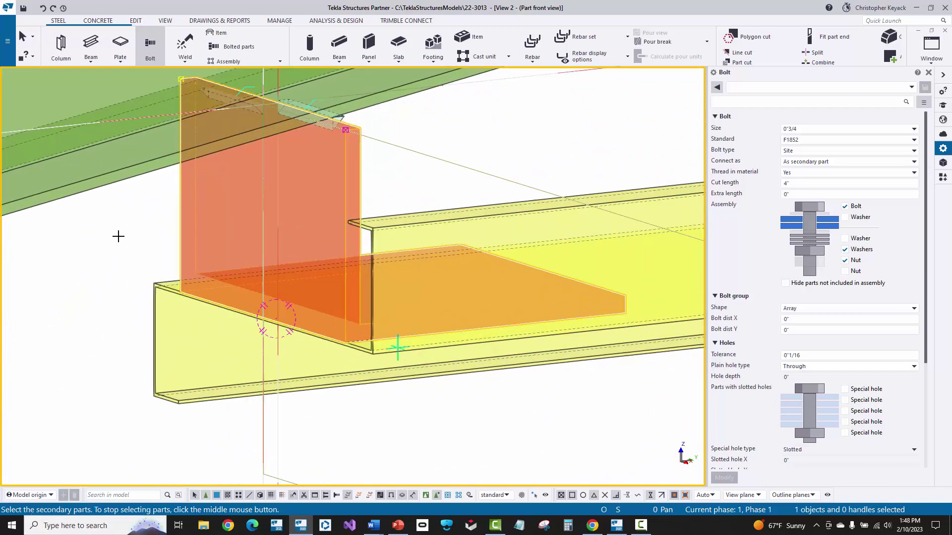
pyautogui.middleClick(118, 236)
# Step: Set the bolt group's origin at the midpoint of the clip angle's heel edge, where it rests on the girt
pyautogui.scroll(2, 214, 314)
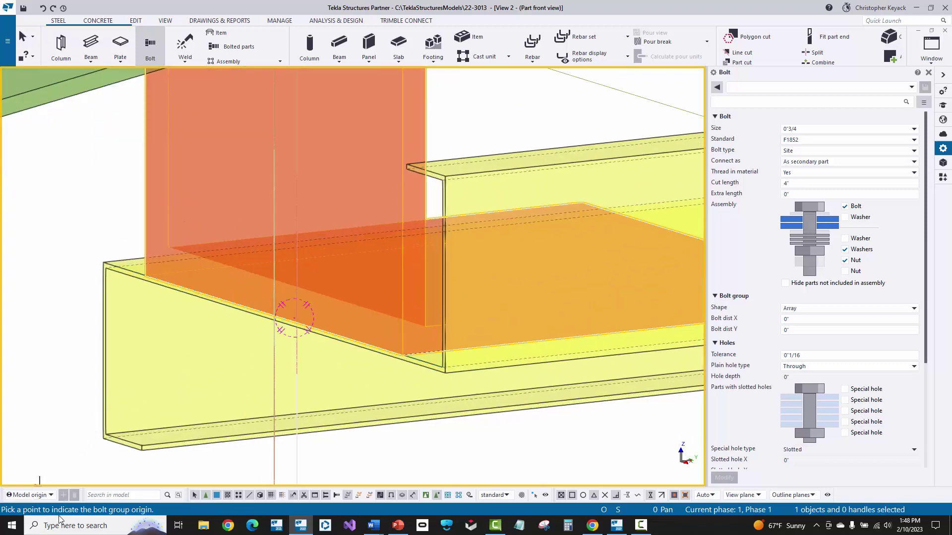
pyautogui.scroll(-2, 46, 334)
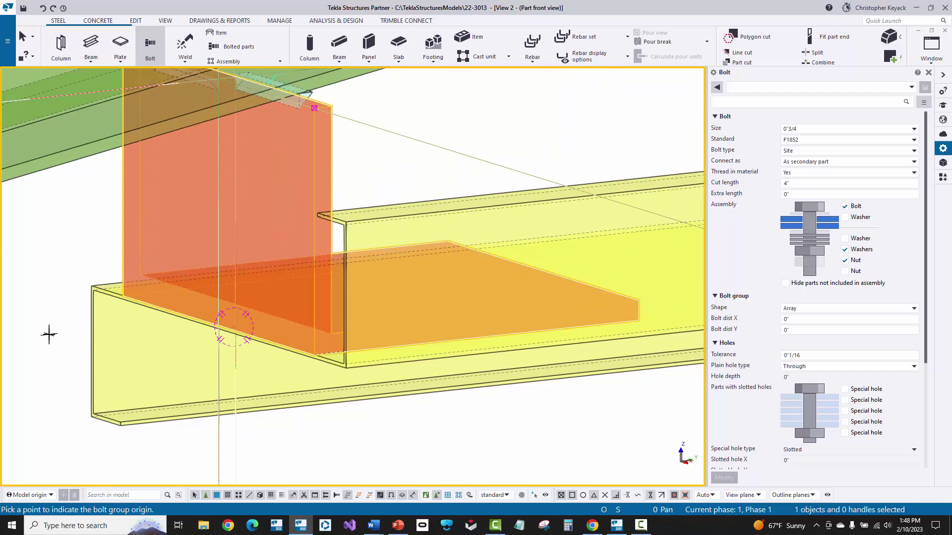
pyautogui.press('Escape')
pyautogui.scroll(2, 219, 323)
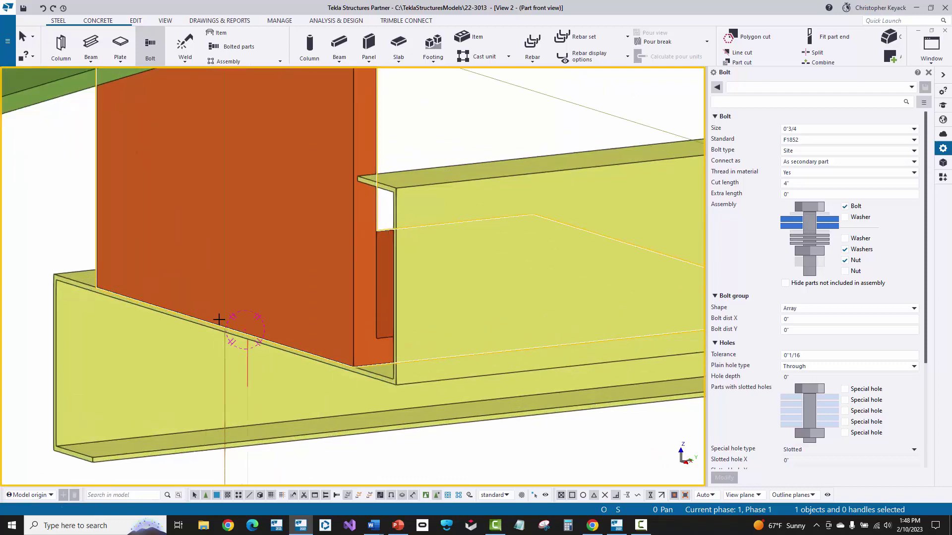
pyautogui.scroll(2, 227, 329)
pyautogui.scroll(1, 223, 325)
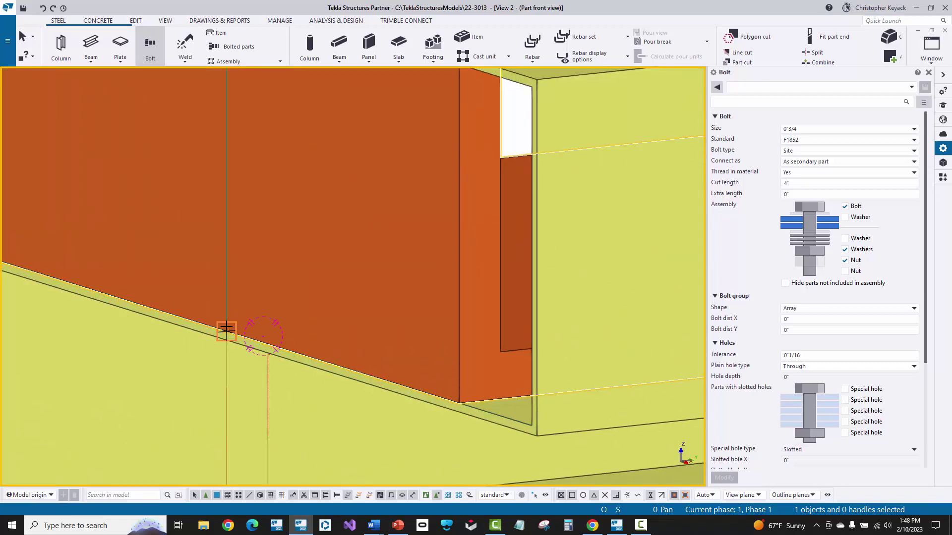
pyautogui.scroll(-2, 225, 327)
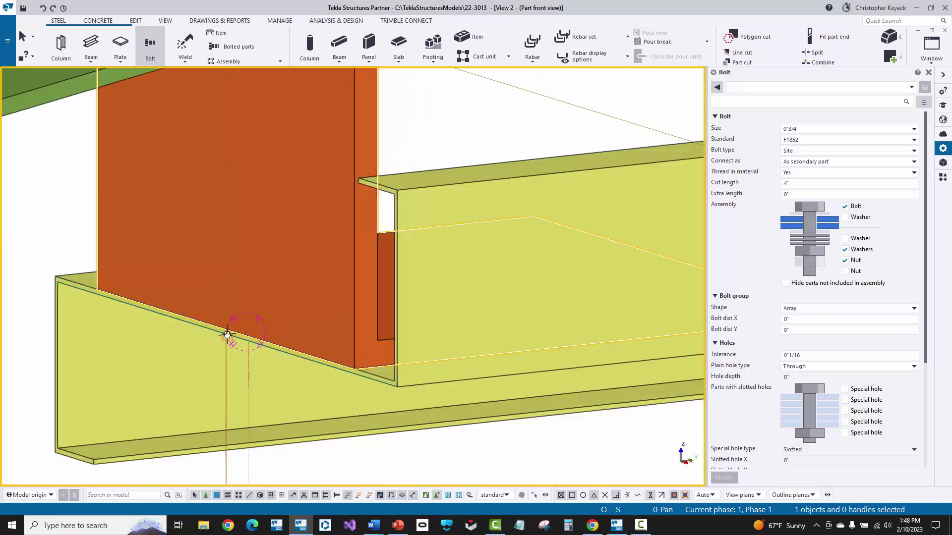
pyautogui.scroll(6, 225, 336)
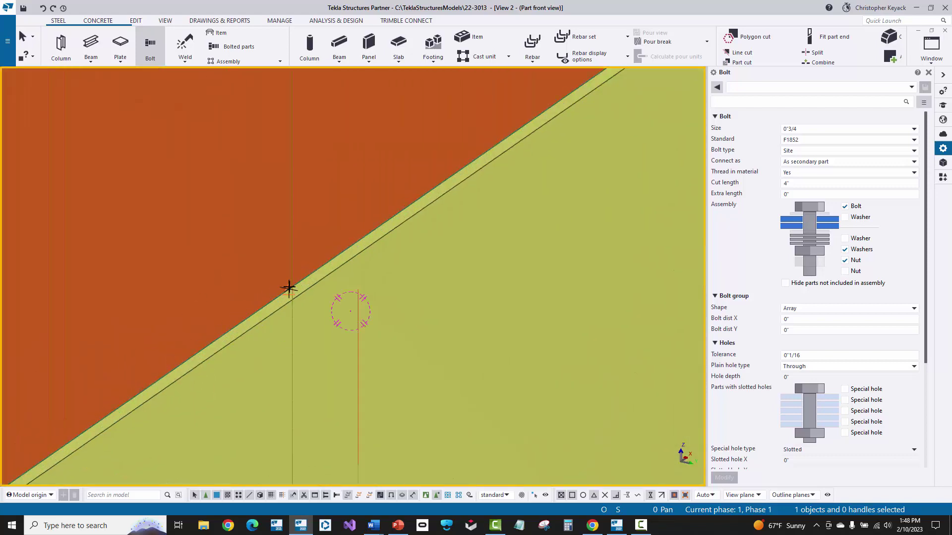
pyautogui.click(292, 285)
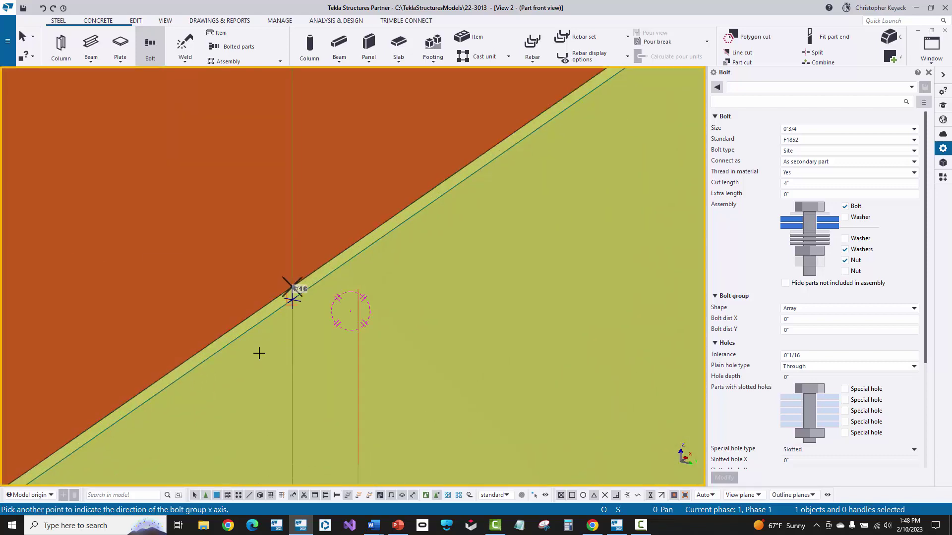
# Step: Direct the bolt group's x axis to the midpoint of the horizontal leg's end edge and finish the Bolt command
pyautogui.scroll(-5, 259, 347)
pyautogui.keyDown('ctrl'); pyautogui.moveTo(370, 380); pyautogui.dragTo(379, 438, button='middle'); pyautogui.keyUp('ctrl')
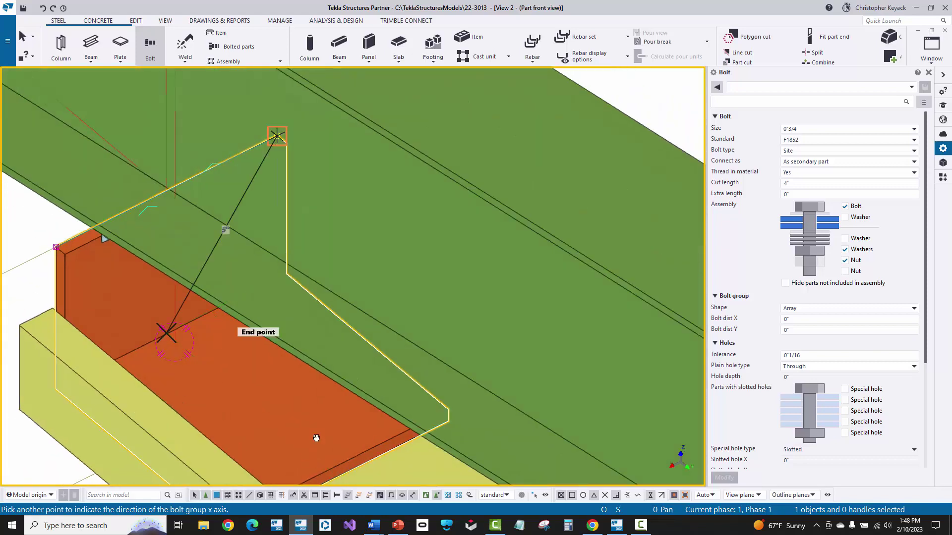
pyautogui.keyDown('ctrl'); pyautogui.moveTo(308, 453); pyautogui.dragTo(340, 340, button='middle'); pyautogui.keyUp('ctrl')
pyautogui.scroll(3, 372, 296)
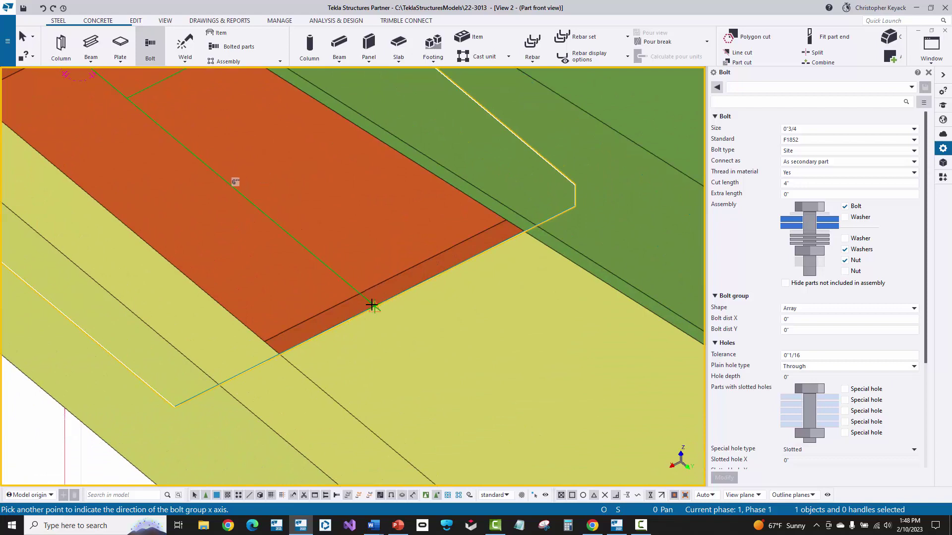
pyautogui.click(372, 305)
pyautogui.scroll(-3, 371, 304)
pyautogui.keyDown('ctrl'); pyautogui.moveTo(297, 347); pyautogui.dragTo(277, 327, button='middle'); pyautogui.keyUp('ctrl')
pyautogui.moveTo(208, 319); pyautogui.dragTo(320, 288, button='middle')
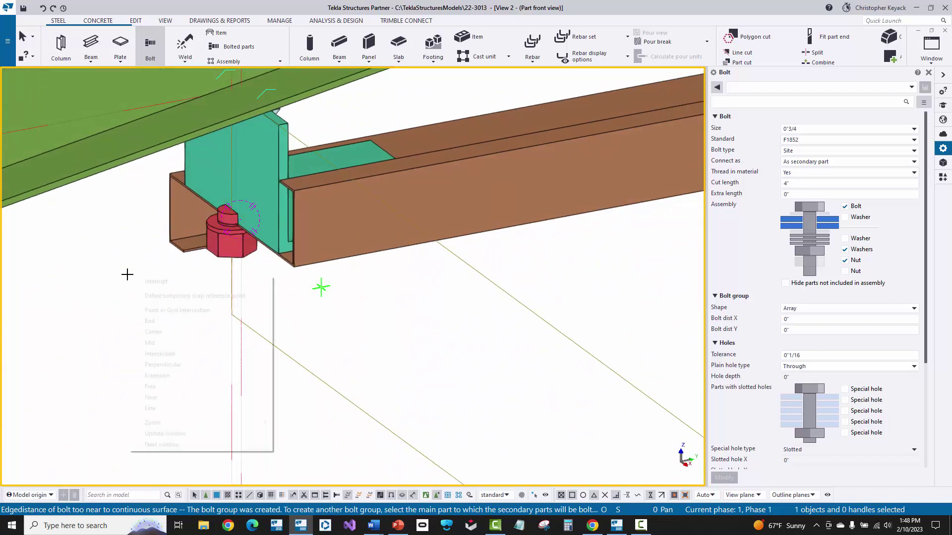
pyautogui.rightClick(127, 275)
pyautogui.click(144, 281)
pyautogui.keyDown('ctrl'); pyautogui.moveTo(112, 291); pyautogui.dragTo(168, 322, button='middle'); pyautogui.keyUp('ctrl')
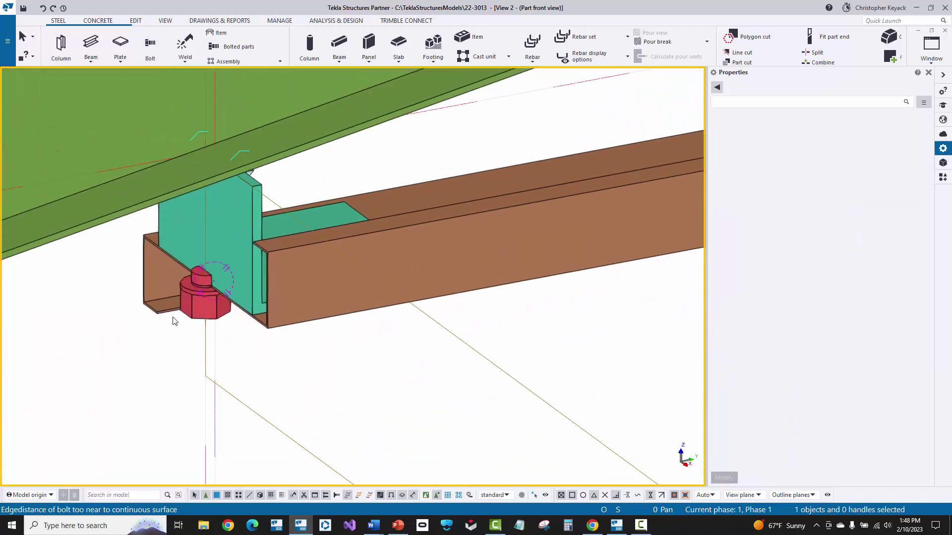
# Step: Offset the new bolt from its start point along the horizontal leg with a Dx of 3 1/2"
pyautogui.click(180, 332)
pyautogui.keyDown('ctrl'); pyautogui.moveTo(311, 370); pyautogui.dragTo(331, 345, button='middle'); pyautogui.keyUp('ctrl')
pyautogui.scroll(2, 206, 296)
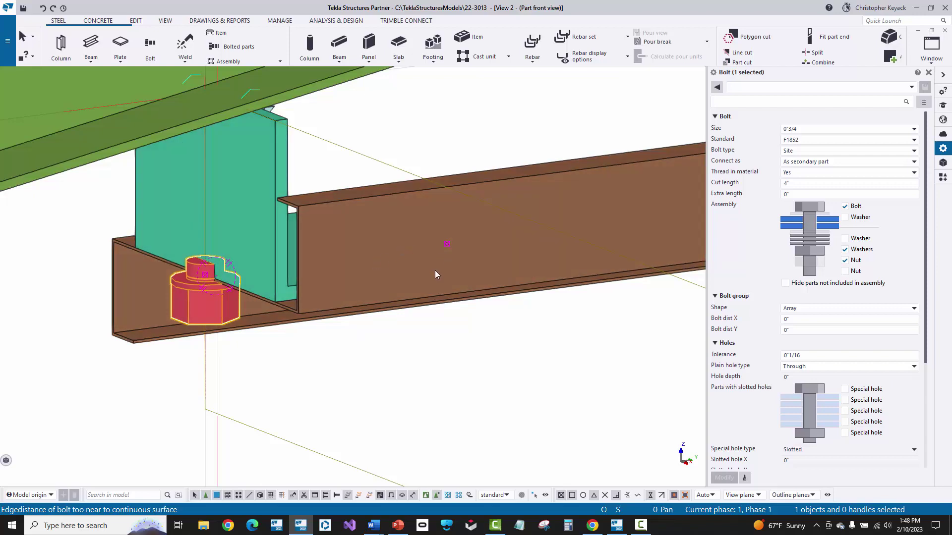
pyautogui.keyDown('ctrl'); pyautogui.moveTo(436, 270); pyautogui.dragTo(322, 331, button='middle'); pyautogui.keyUp('ctrl')
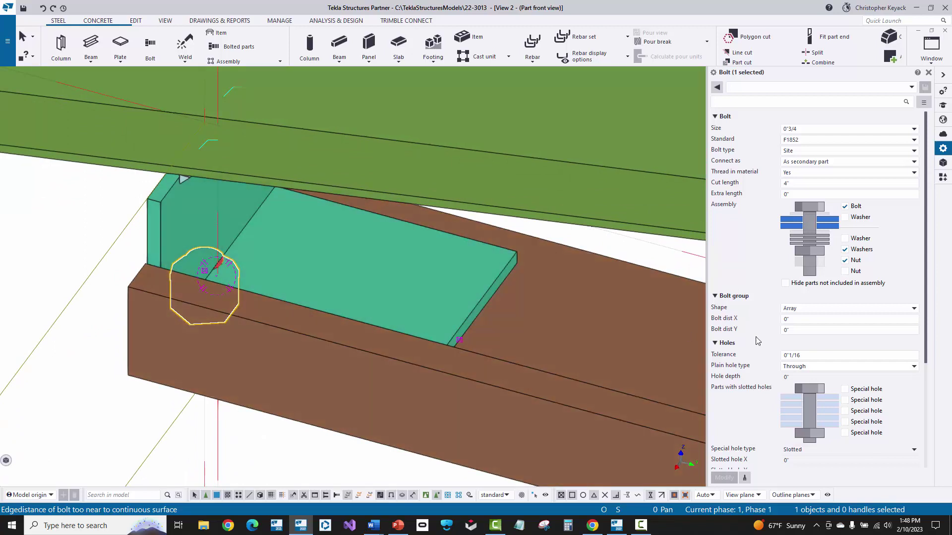
pyautogui.scroll(-3, 811, 242)
pyautogui.click(802, 414)
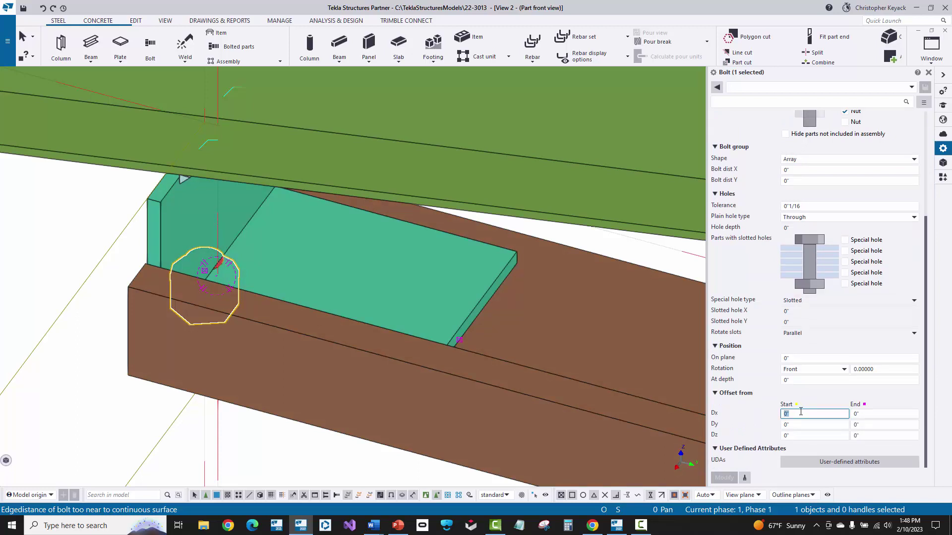
pyautogui.write('3')
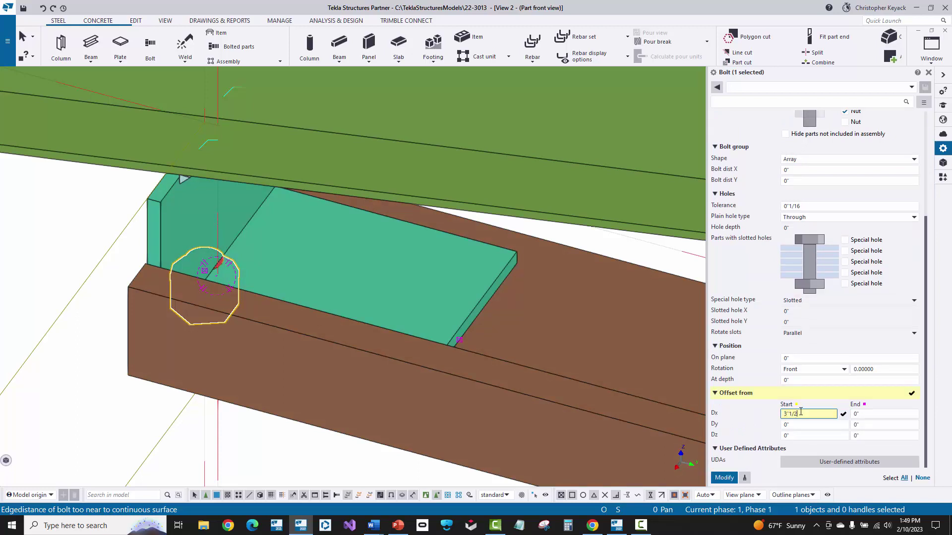
pyautogui.press('Return')
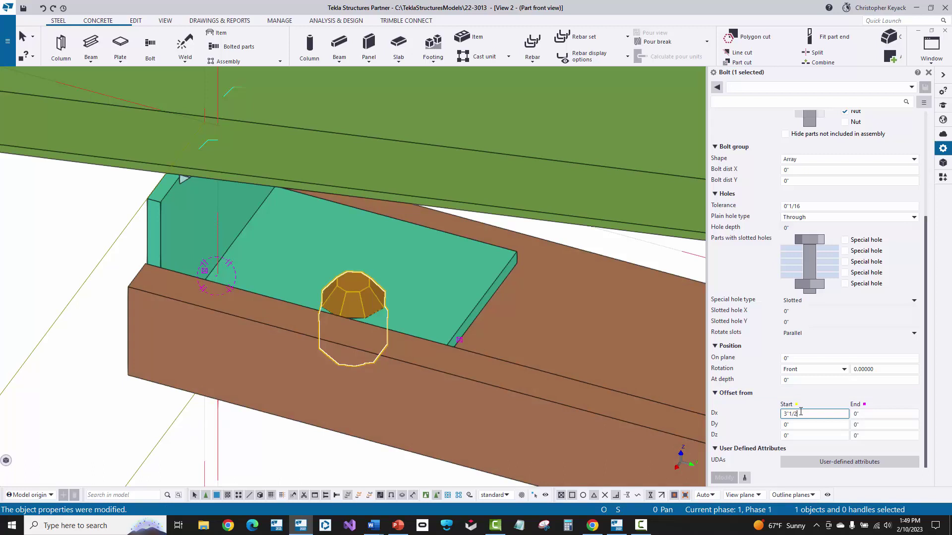
# Step: Set the bolt group's Y spacing to 4"
pyautogui.scroll(2, 834, 350)
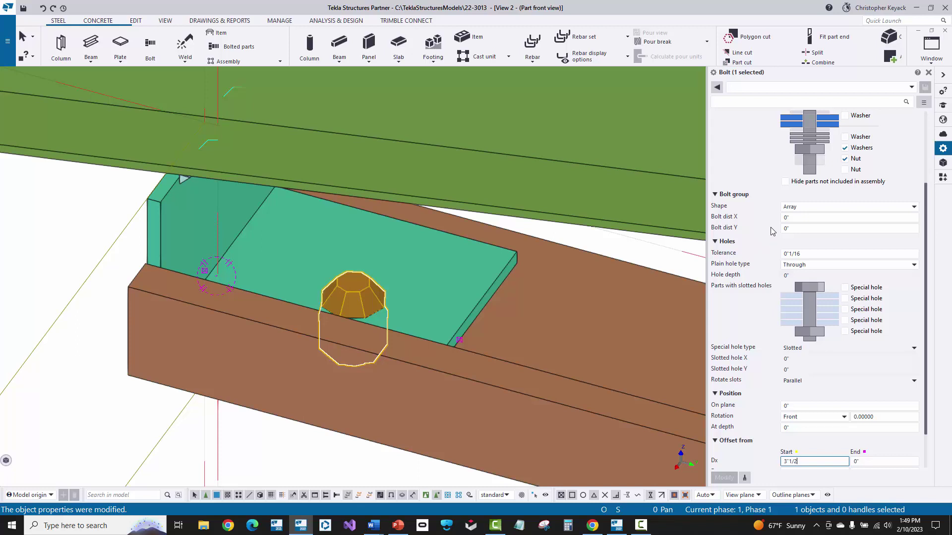
pyautogui.click(808, 227)
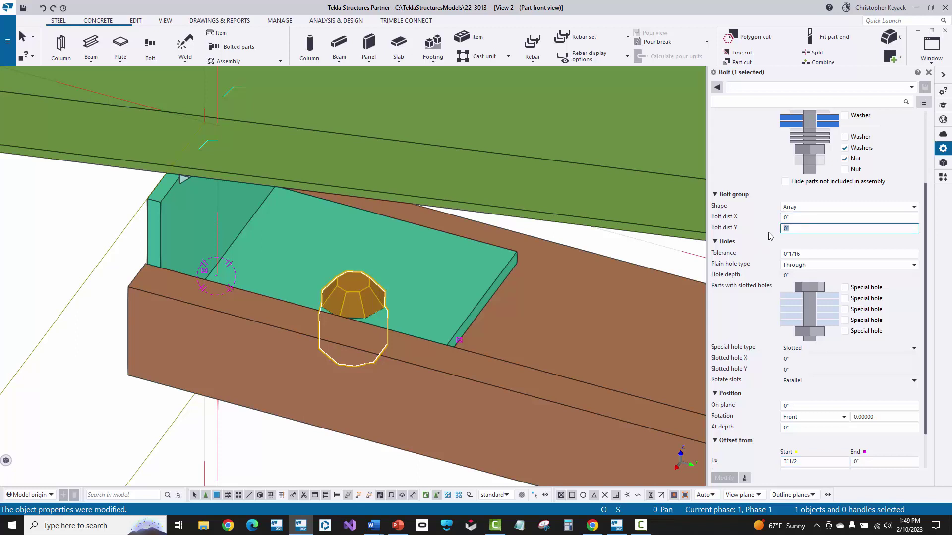
pyautogui.write('4')
pyautogui.press('Return')
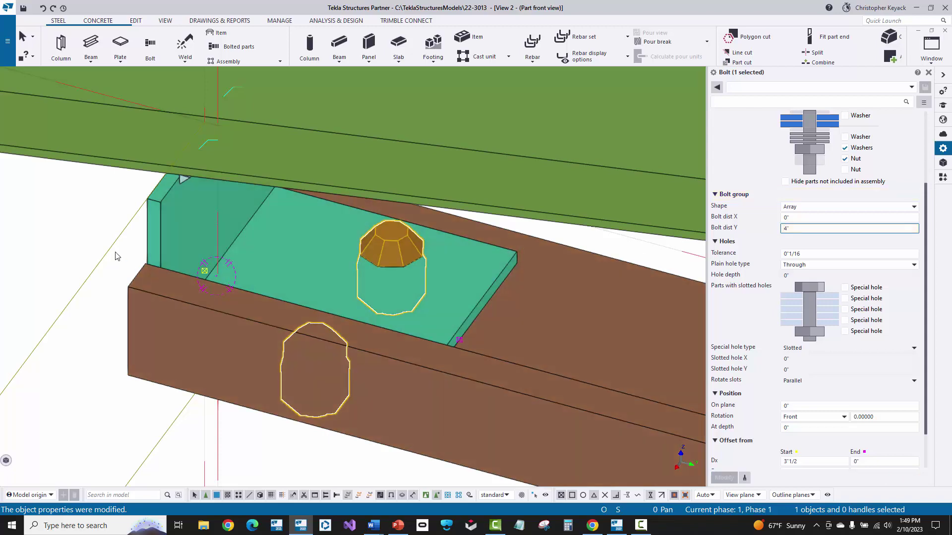
pyautogui.press('Escape')
# Step: Change the clip angle's bolts to 1/2" size with standard A325N and leave the washers out of the bolt assembly
pyautogui.keyDown('ctrl'); pyautogui.moveTo(415, 445); pyautogui.dragTo(395, 339, button='middle'); pyautogui.keyUp('ctrl')
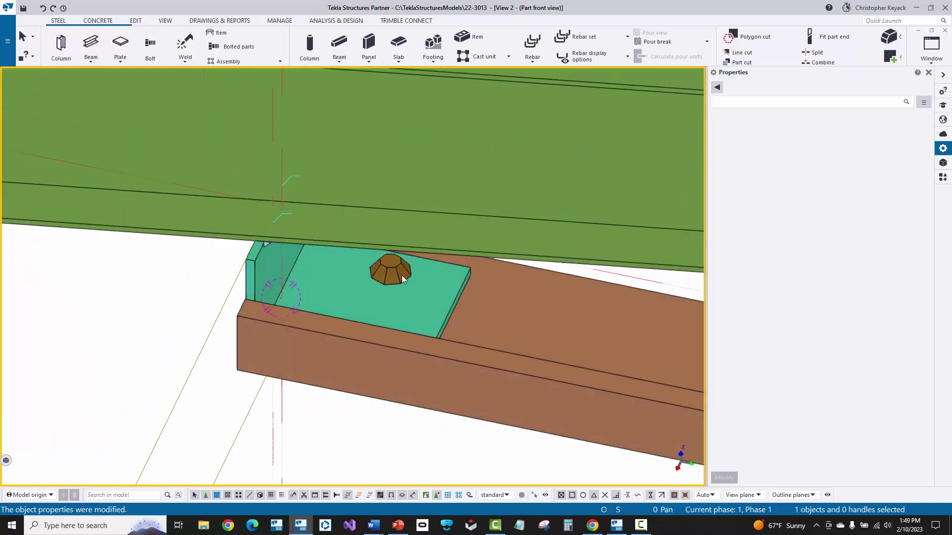
pyautogui.click(399, 275)
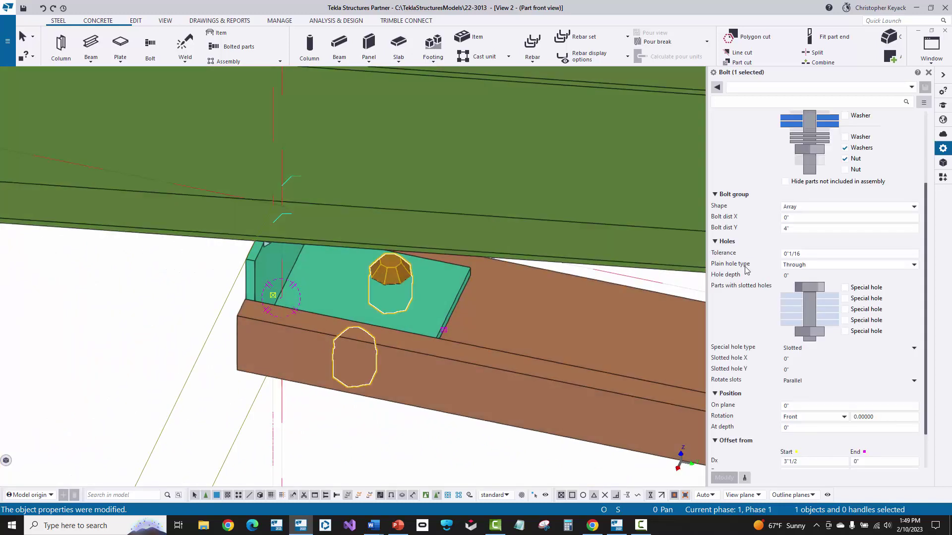
pyautogui.scroll(3, 745, 270)
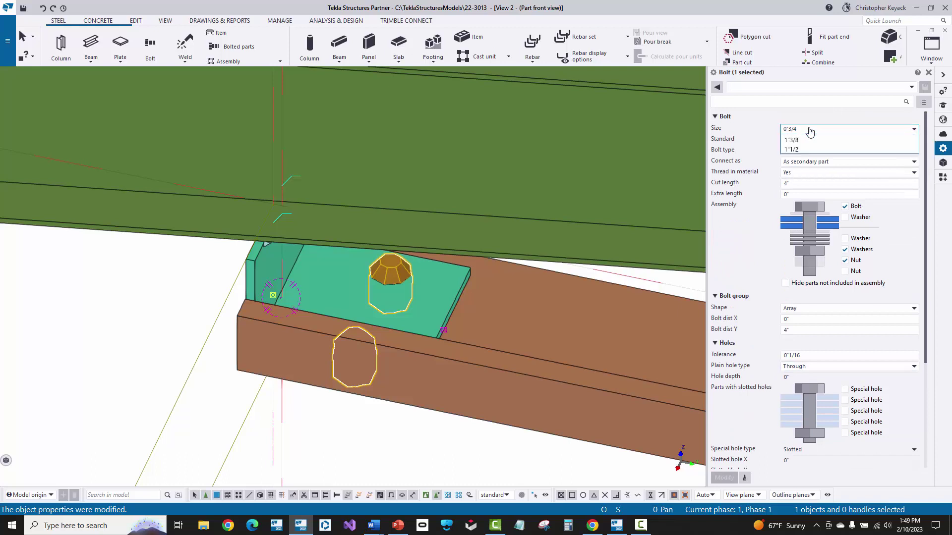
pyautogui.click(808, 129)
pyautogui.click(810, 140)
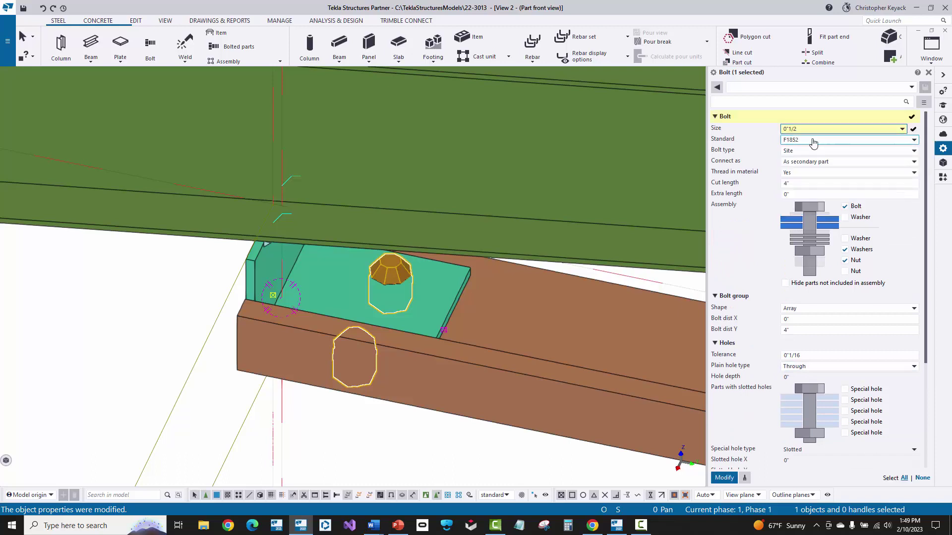
pyautogui.click(812, 140)
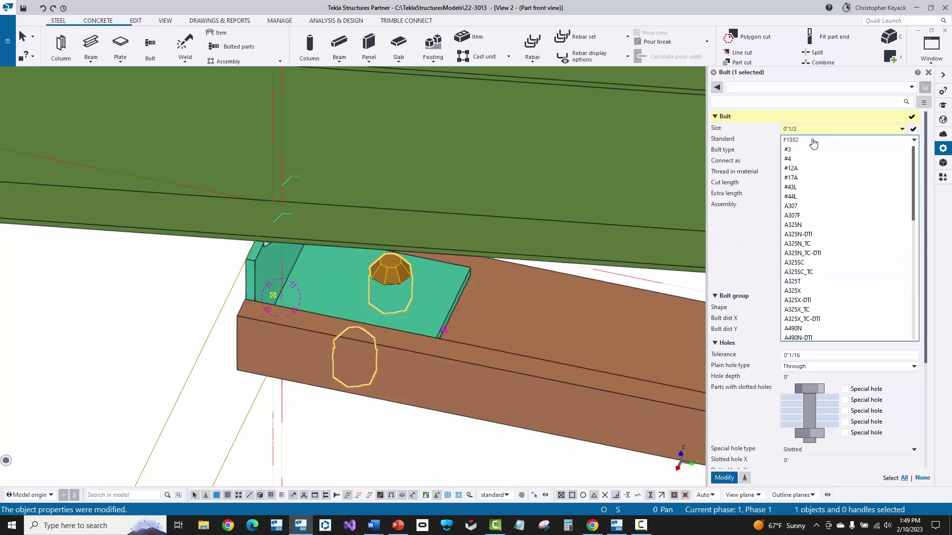
pyautogui.click(815, 224)
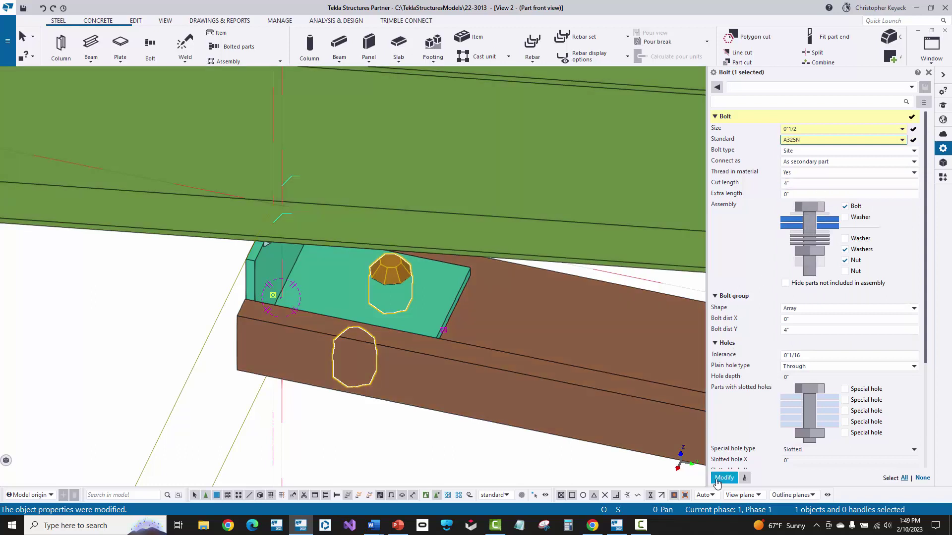
pyautogui.click(723, 478)
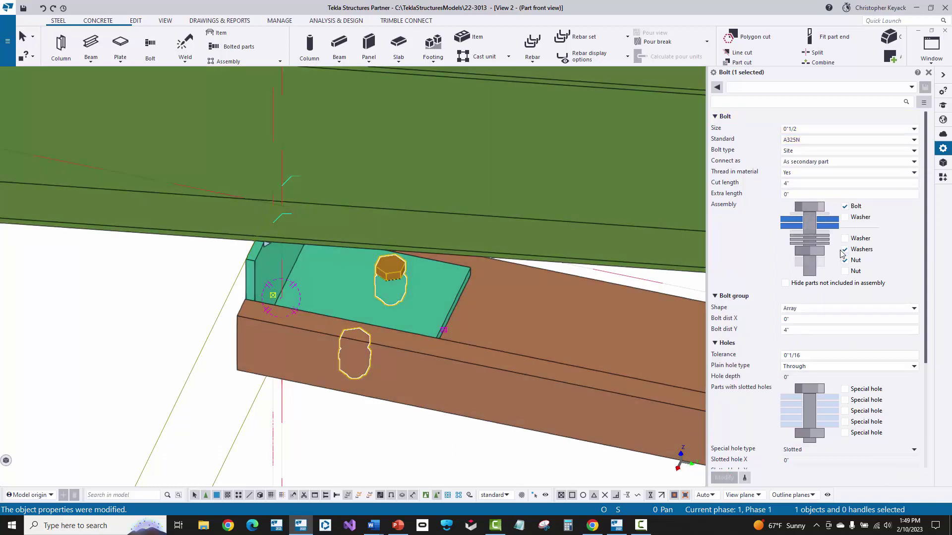
pyautogui.click(844, 249)
pyautogui.click(723, 478)
# Step: Set the rotation of the clip angle's bolt group to Back
pyautogui.keyDown('ctrl'); pyautogui.moveTo(451, 351); pyautogui.dragTo(342, 318, button='middle'); pyautogui.keyUp('ctrl')
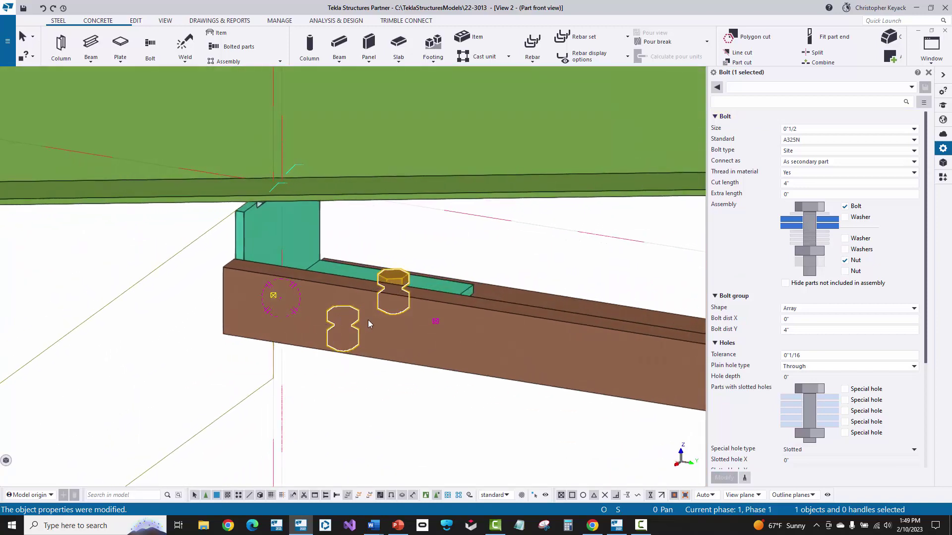
pyautogui.keyDown('ctrl'); pyautogui.moveTo(346, 263); pyautogui.dragTo(391, 320, button='middle'); pyautogui.keyUp('ctrl')
pyautogui.scroll(3, 327, 283)
pyautogui.scroll(2, 405, 324)
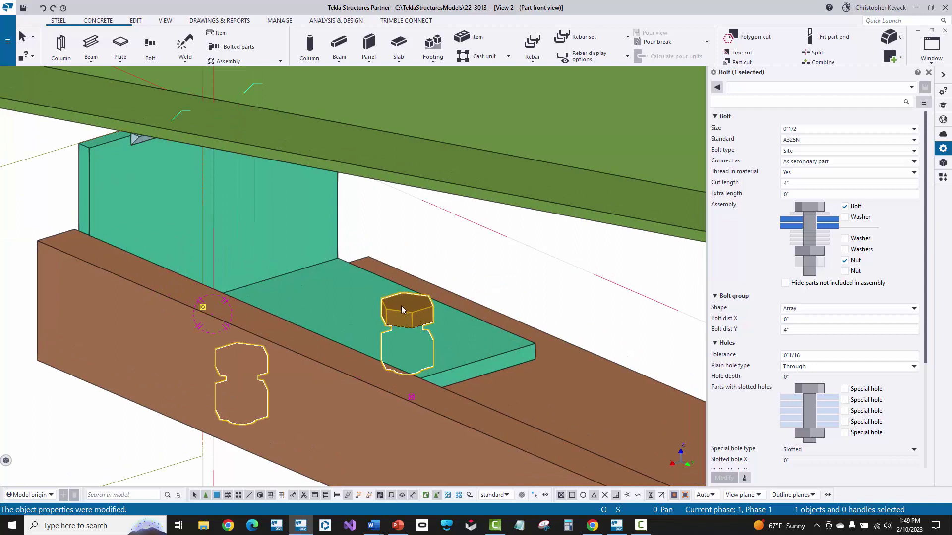
pyautogui.scroll(-3, 786, 347)
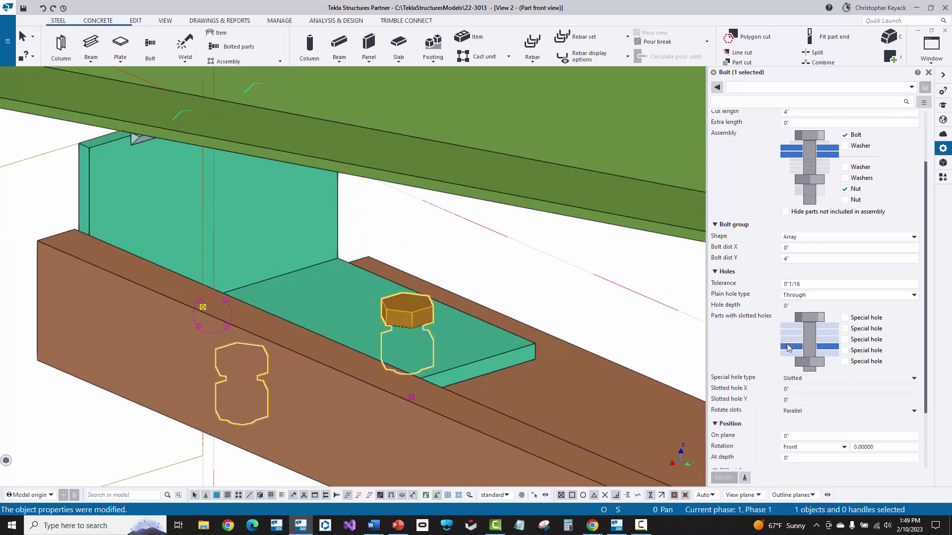
pyautogui.scroll(-2, 823, 340)
pyautogui.scroll(-1, 824, 347)
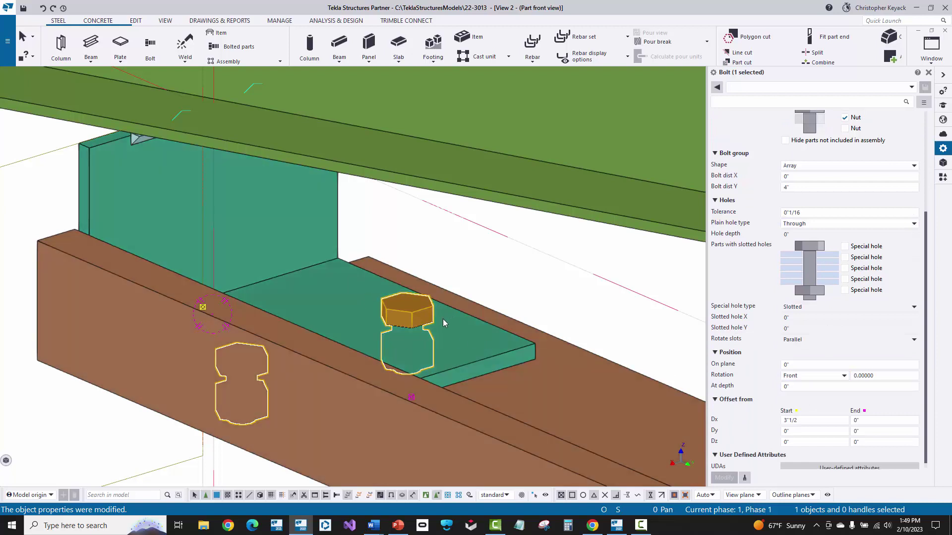
pyautogui.click(804, 381)
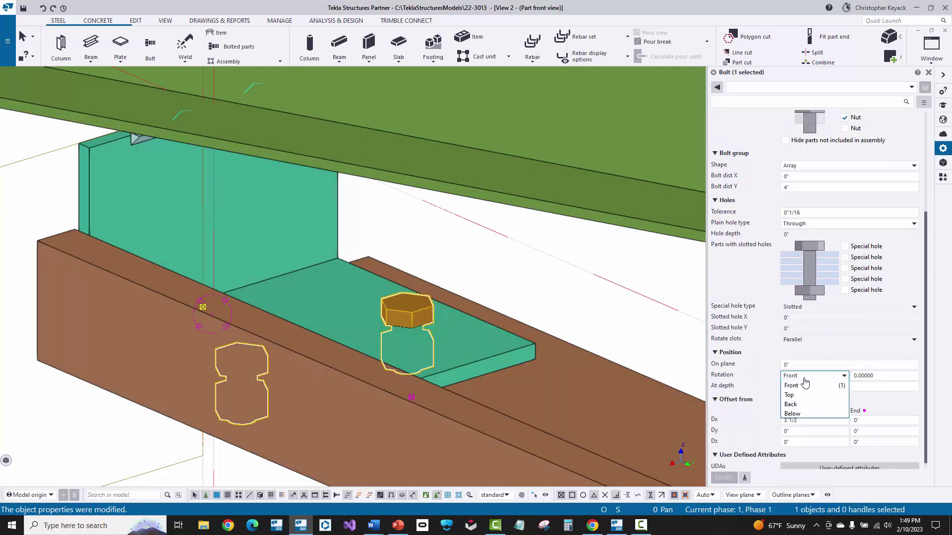
pyautogui.click(805, 404)
pyautogui.click(723, 477)
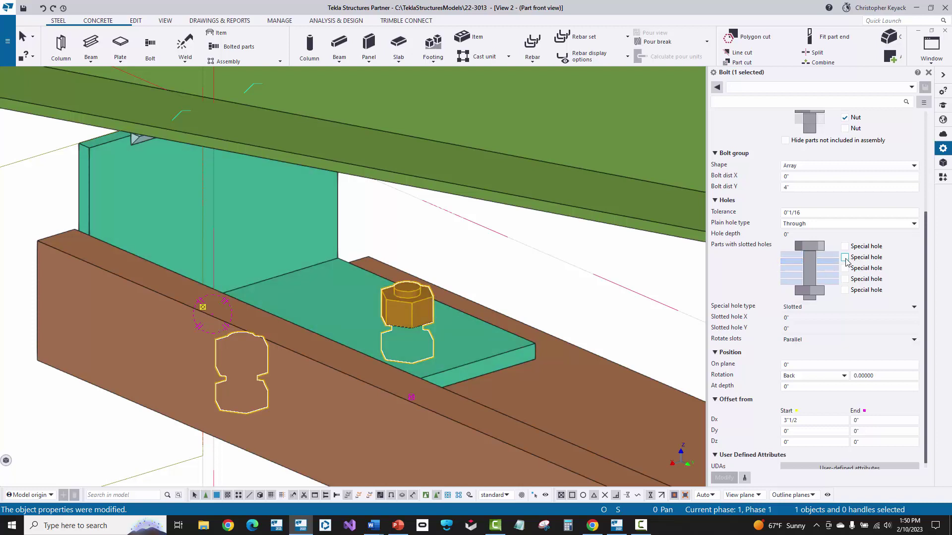
# Step: Enable a special hole in the bolt group's second ply from the head, with type Oversized and an oversize of 1/8"
pyautogui.click(845, 259)
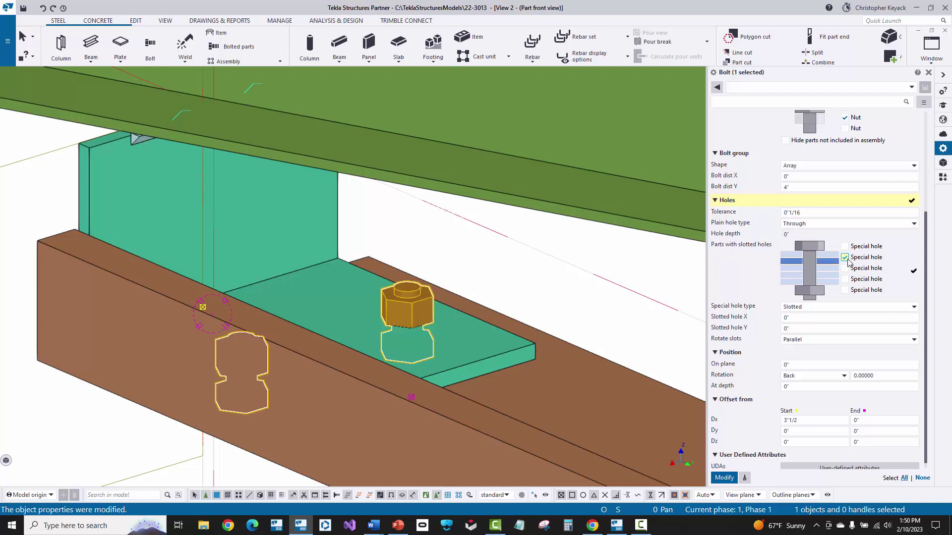
pyautogui.click(815, 307)
pyautogui.click(816, 317)
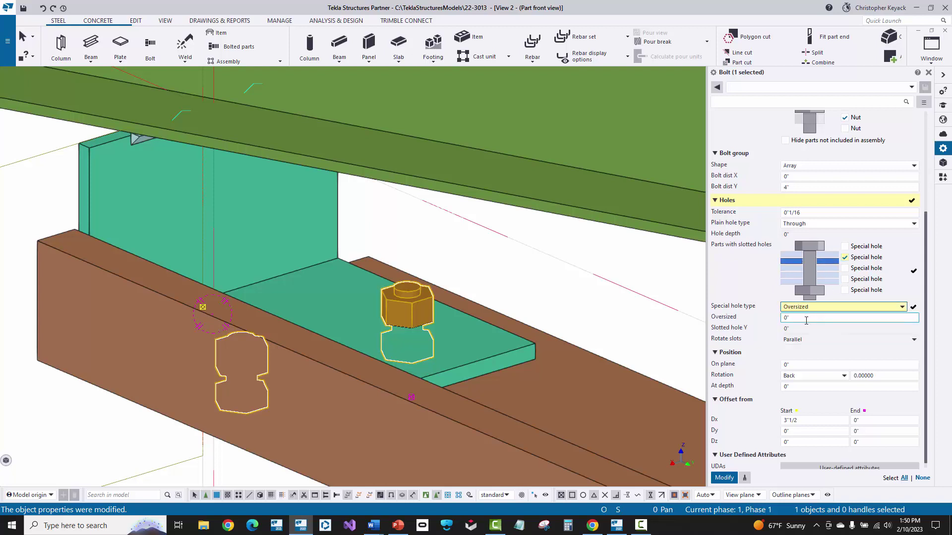
pyautogui.click(806, 318)
pyautogui.write('1/8')
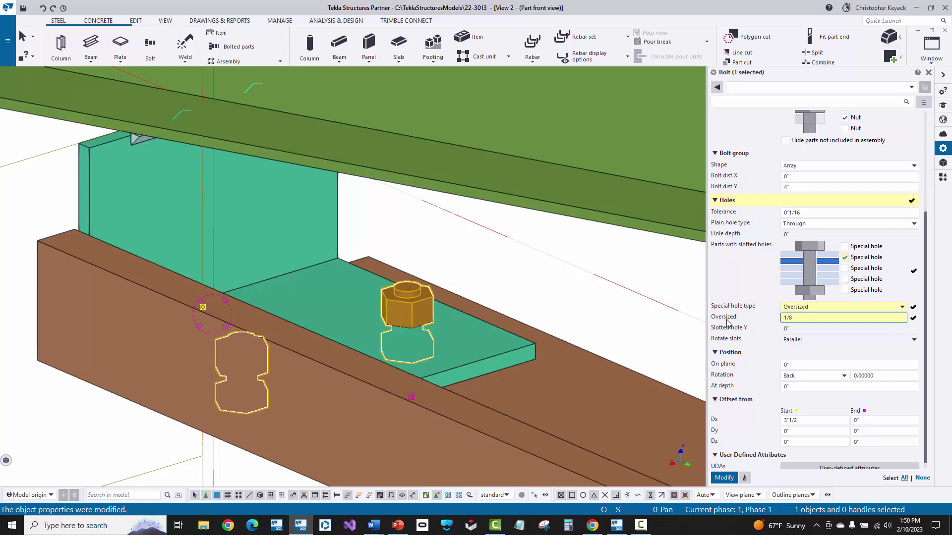
pyautogui.press('Return')
# Step: Render the parts transparent and examine the hole around the bolt shank in the clip angle and girt
pyautogui.scroll(3, 411, 267)
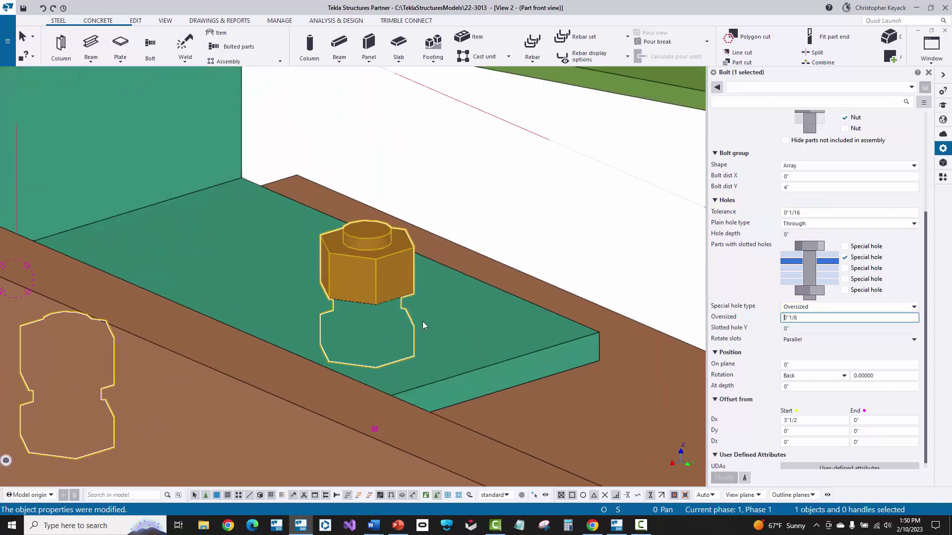
pyautogui.scroll(5, 416, 329)
pyautogui.hotkey('ctrl', '2')
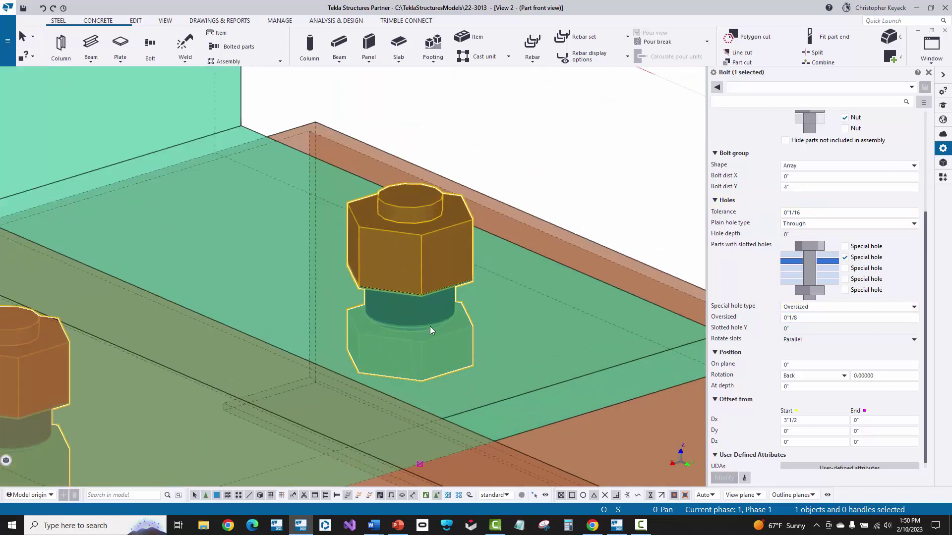
pyautogui.scroll(4, 400, 320)
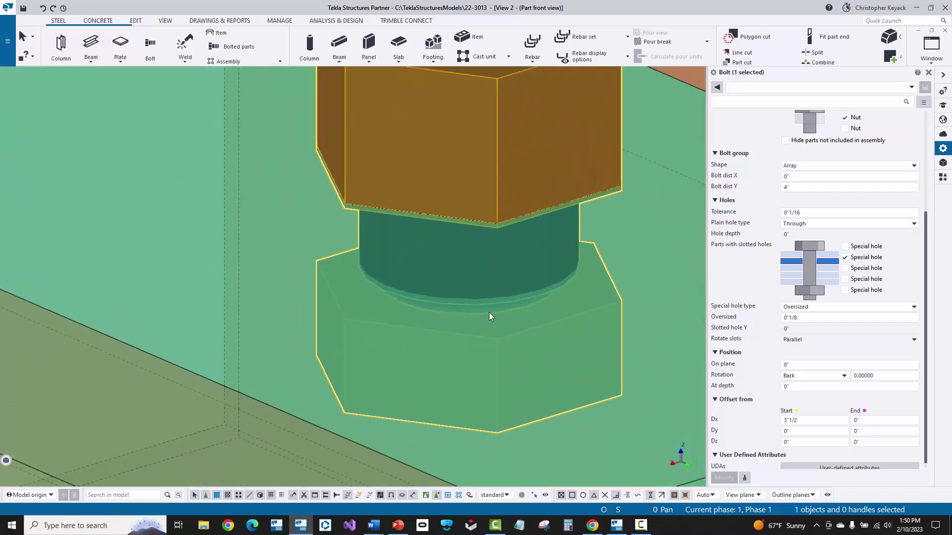
pyautogui.scroll(-2, 489, 312)
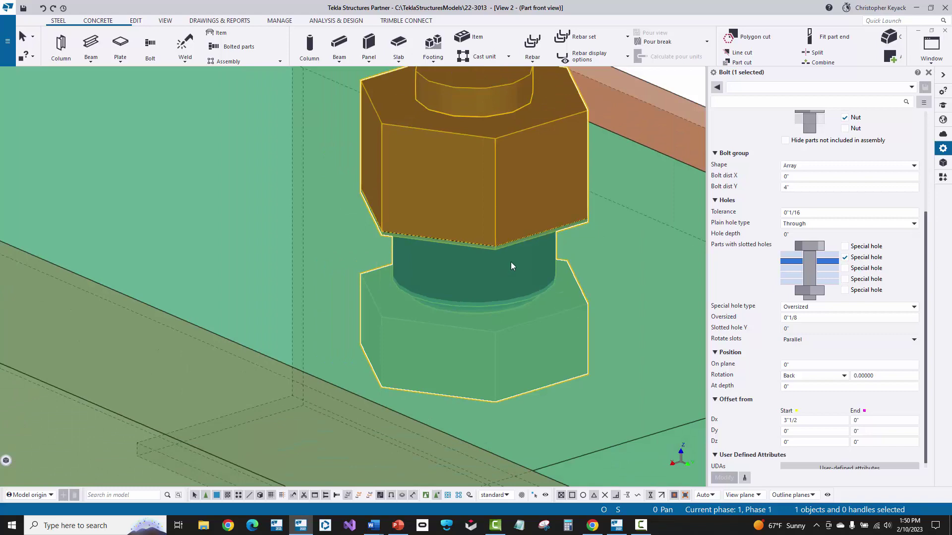
pyautogui.scroll(-3, 495, 270)
pyautogui.scroll(-2, 498, 268)
pyautogui.moveTo(499, 269); pyautogui.dragTo(531, 296, button='middle')
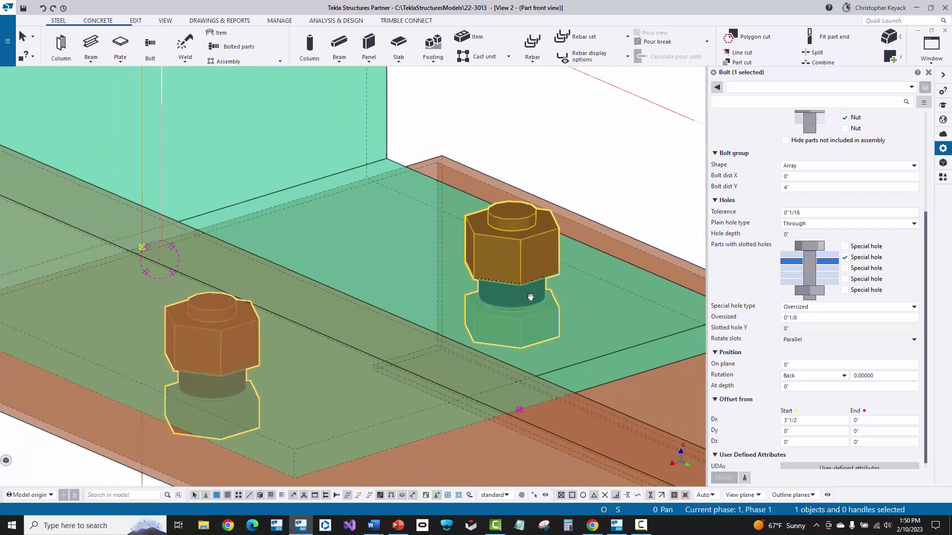
pyautogui.scroll(-3, 541, 297)
pyautogui.click(625, 229)
pyautogui.scroll(2, 545, 251)
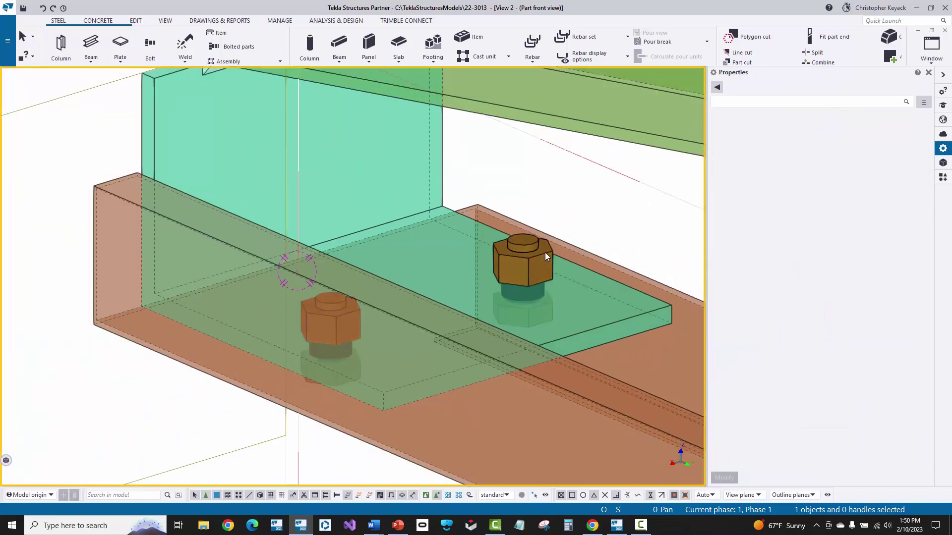
# Step: Return the bolt group's rotation to Front
pyautogui.click(545, 252)
pyautogui.click(809, 376)
pyautogui.click(804, 386)
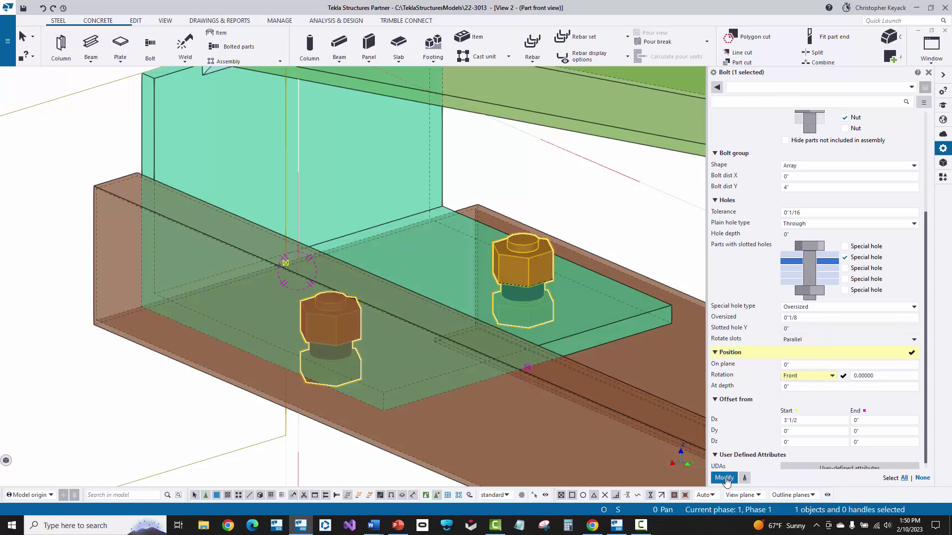
pyautogui.click(724, 478)
# Step: Move the bolt group's special hole from the second ply to the first ply beneath the bolt head
pyautogui.scroll(5, 570, 296)
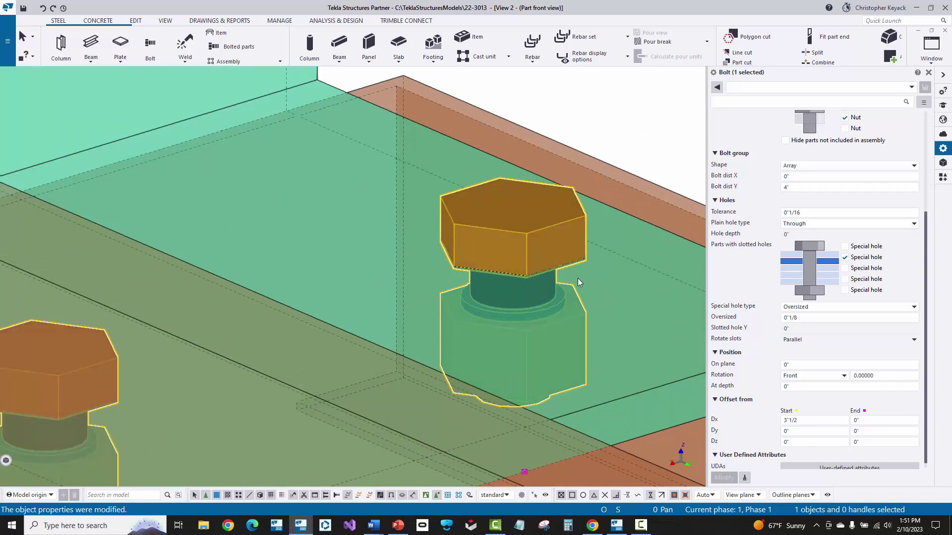
pyautogui.click(844, 257)
pyautogui.click(844, 246)
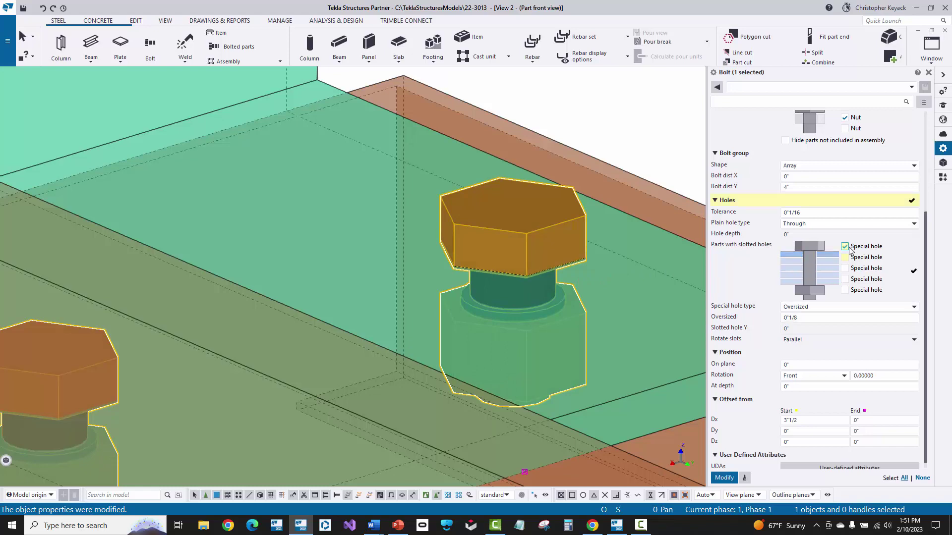
pyautogui.click(724, 478)
pyautogui.scroll(-6, 567, 388)
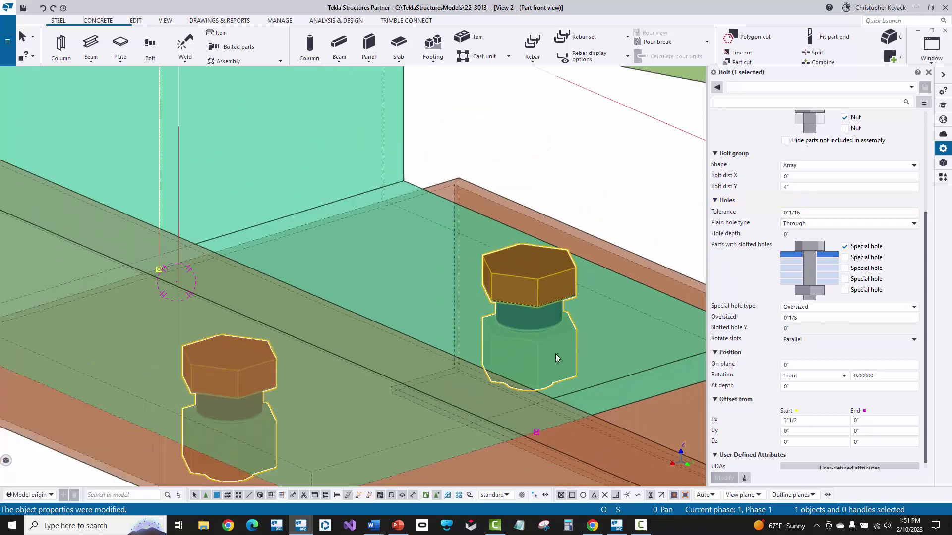
pyautogui.click(597, 207)
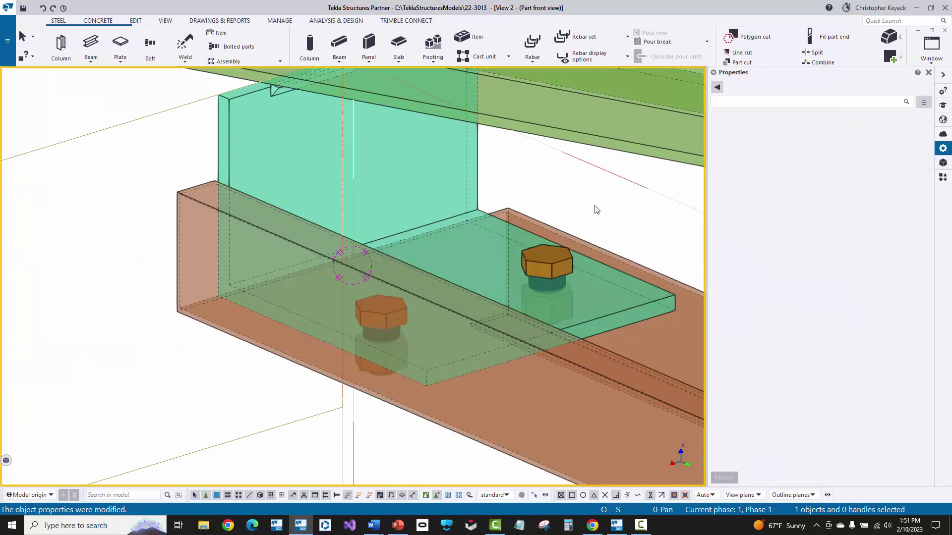
pyautogui.scroll(-2, 341, 259)
pyautogui.moveTo(340, 259); pyautogui.dragTo(246, 308, button='middle')
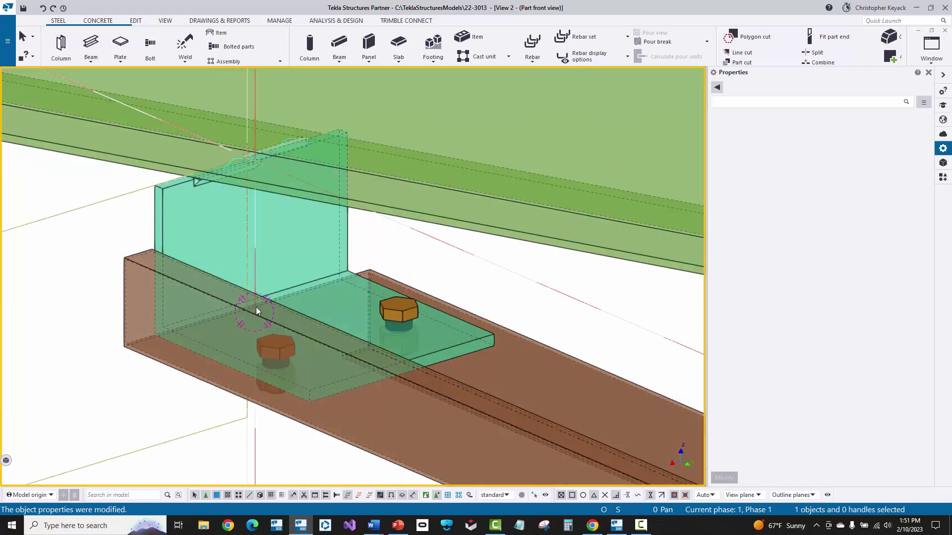
pyautogui.moveTo(255, 306); pyautogui.dragTo(306, 317, button='middle')
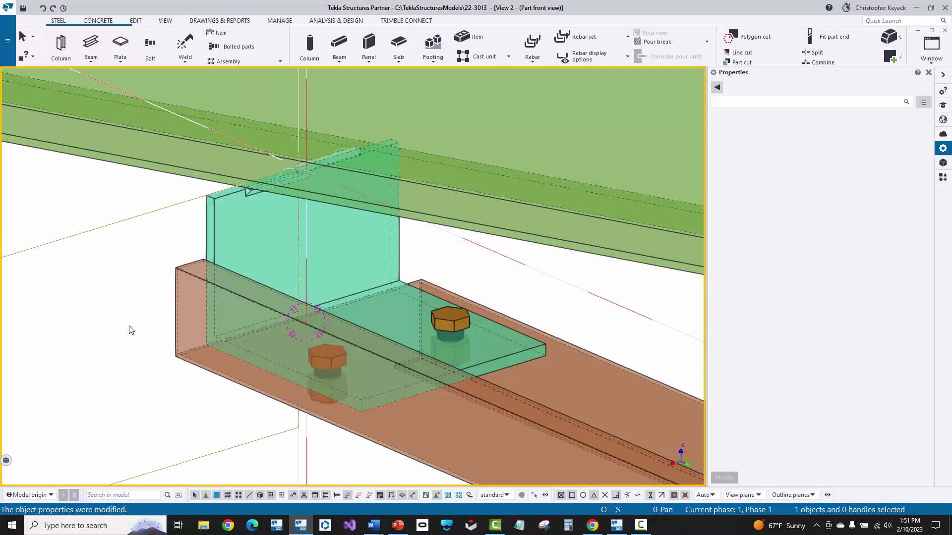
pyautogui.scroll(-1, 146, 327)
pyautogui.moveTo(146, 327); pyautogui.dragTo(236, 340, button='middle')
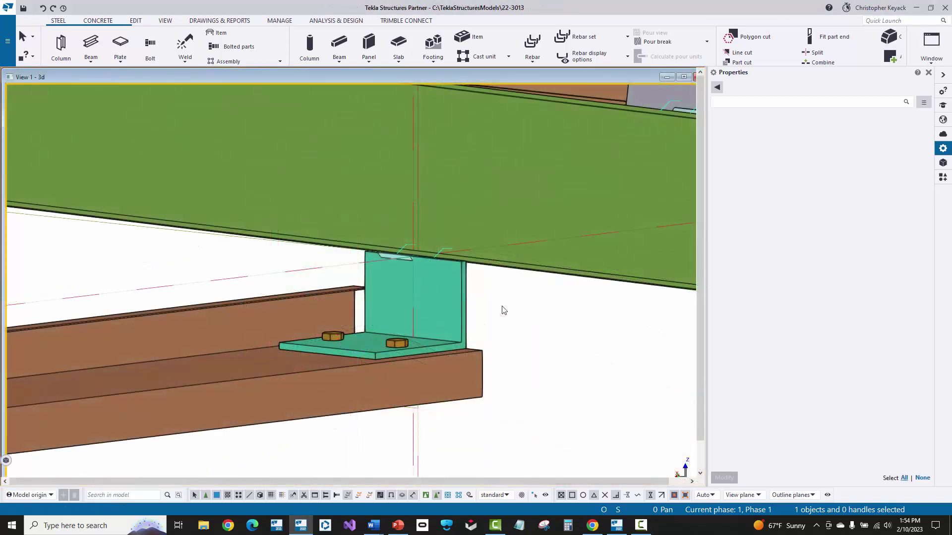
# Step: Set the clip angle's part numbering series to prefix ANG and start number -999
pyautogui.click(465, 292)
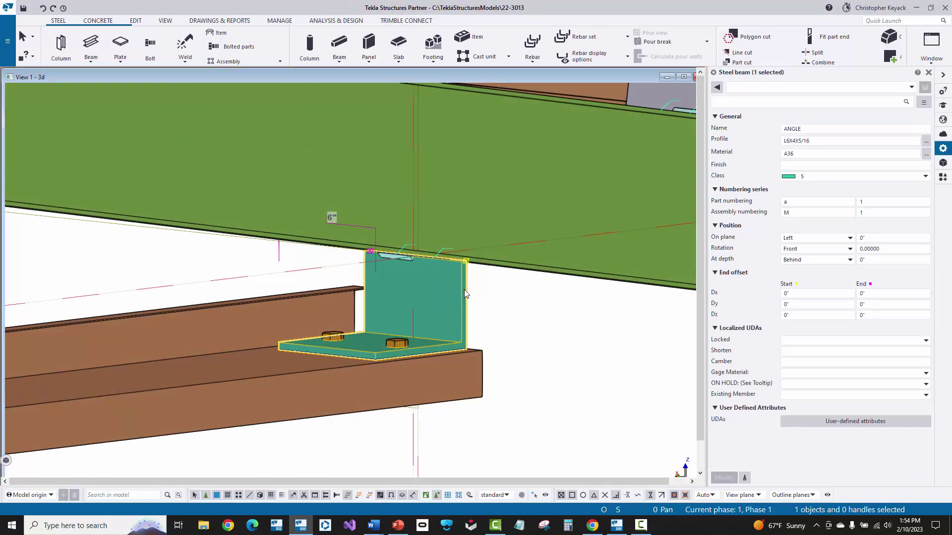
pyautogui.click(785, 202)
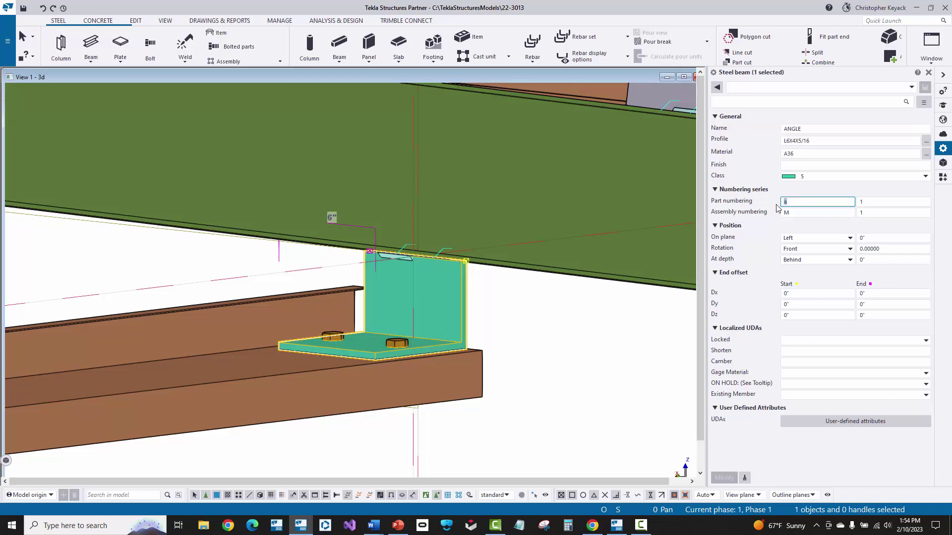
pyautogui.write('ANG')
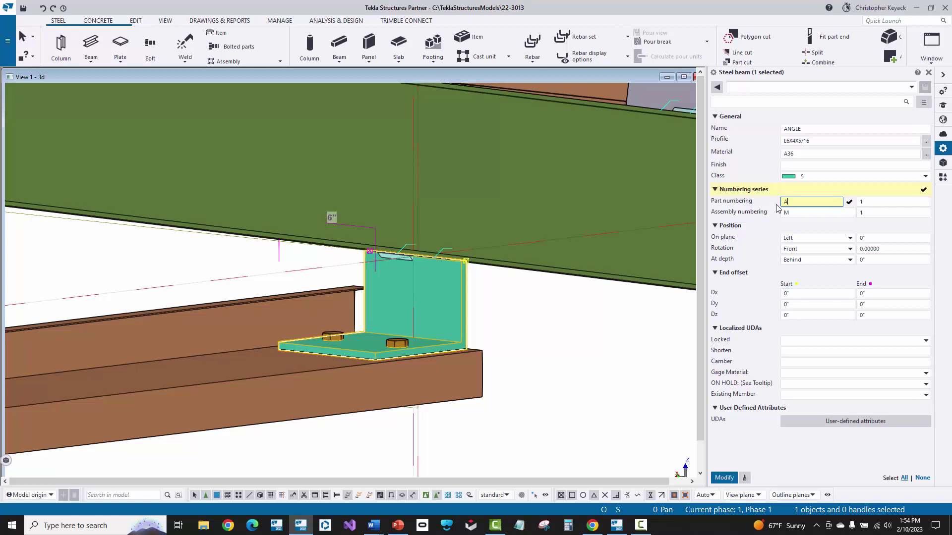
pyautogui.click(875, 201)
pyautogui.moveTo(876, 200); pyautogui.dragTo(856, 202)
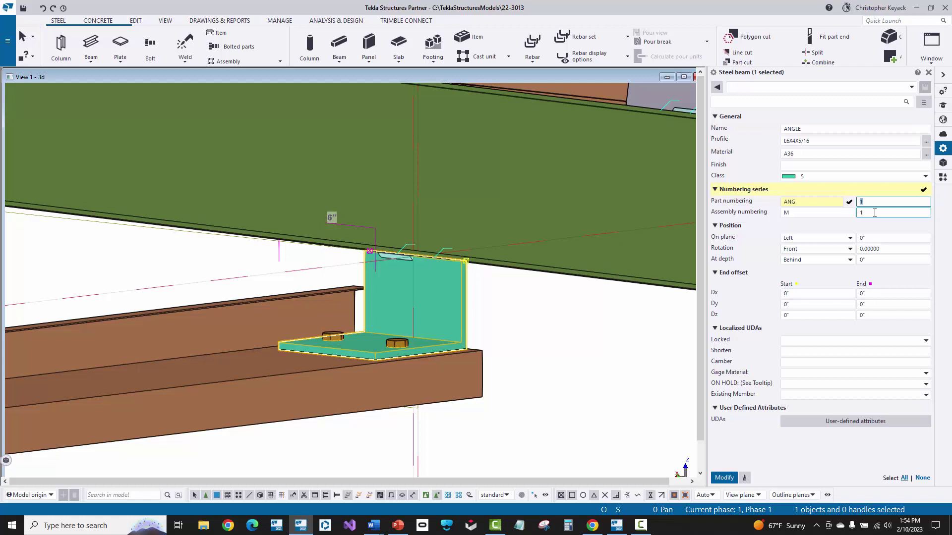
pyautogui.write('-999')
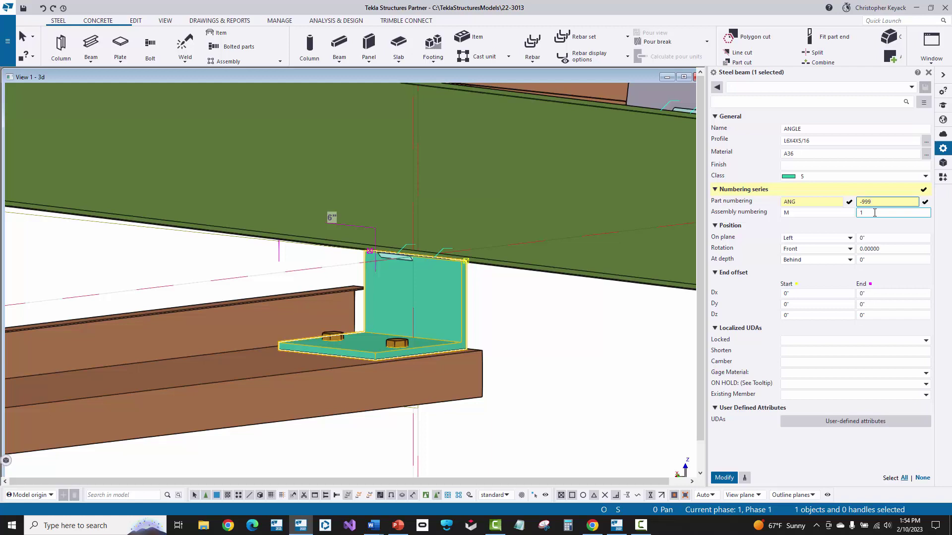
pyautogui.press('Return')
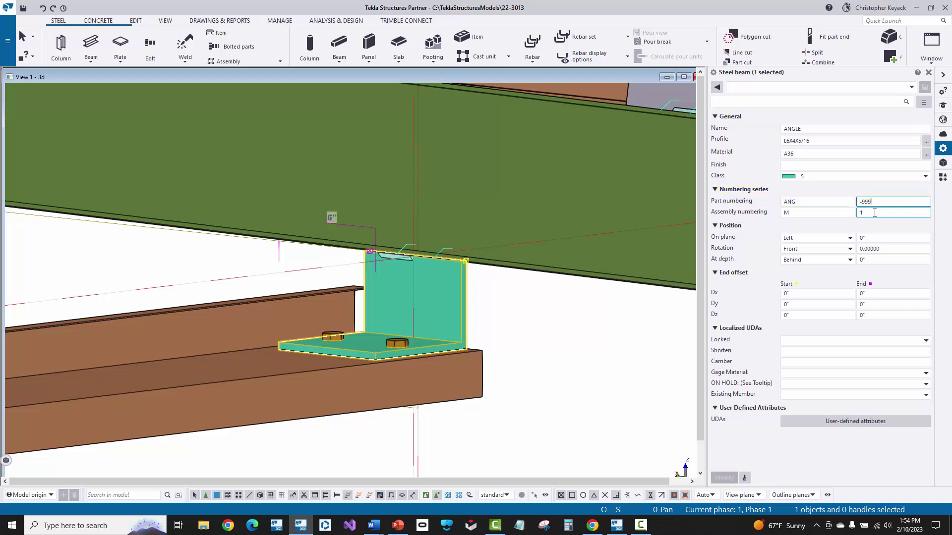